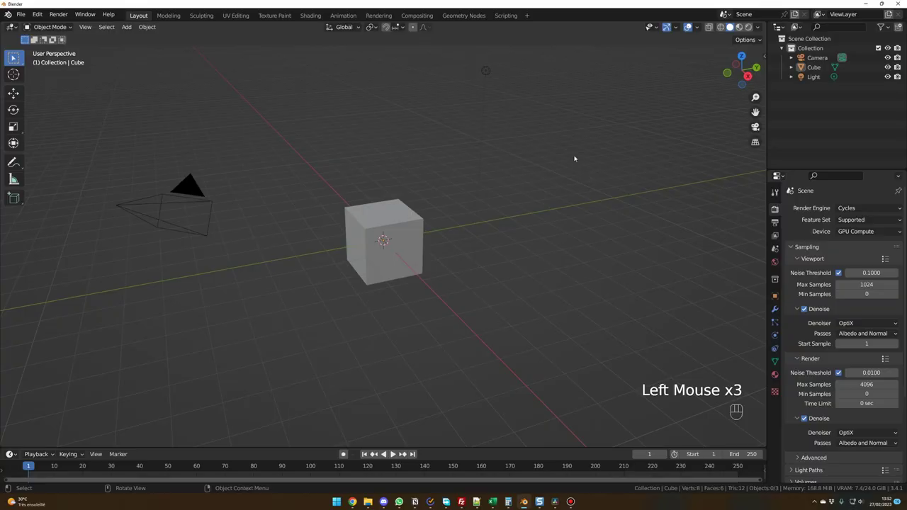
# Delete the default light and cube from the scene.
pyautogui.moveTo(432, 51); pyautogui.dragTo(526, 95)
pyautogui.press('Delete')
pyautogui.click(406, 214)
pyautogui.press('Delete')
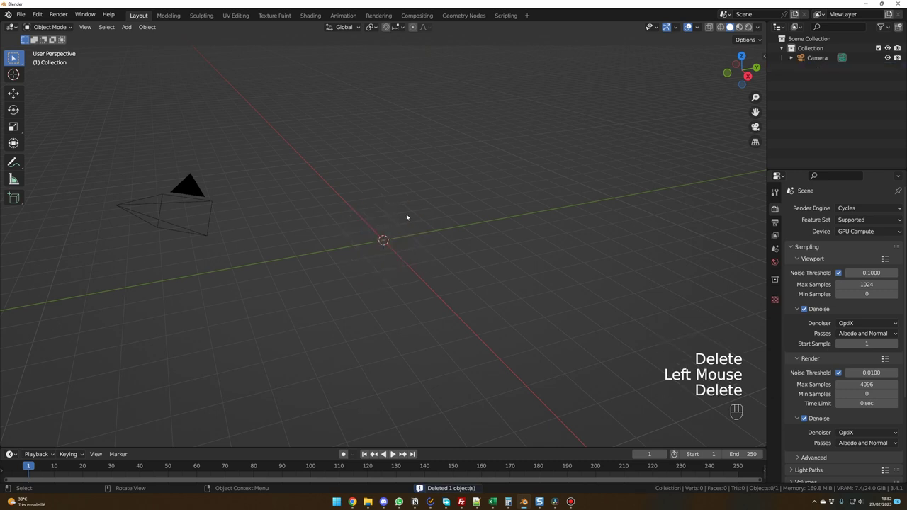
# Append every item in the Object category of Range Rover Velar.blend to the scene.
pyautogui.click(21, 14)
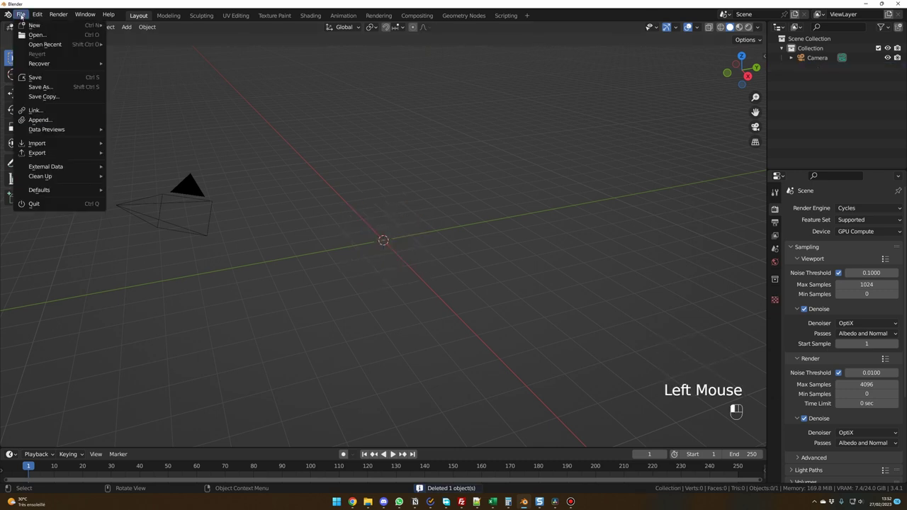
pyautogui.click(42, 119)
pyautogui.press('p')
pyautogui.press('p')
pyautogui.press('p')
pyautogui.click(182, 186)
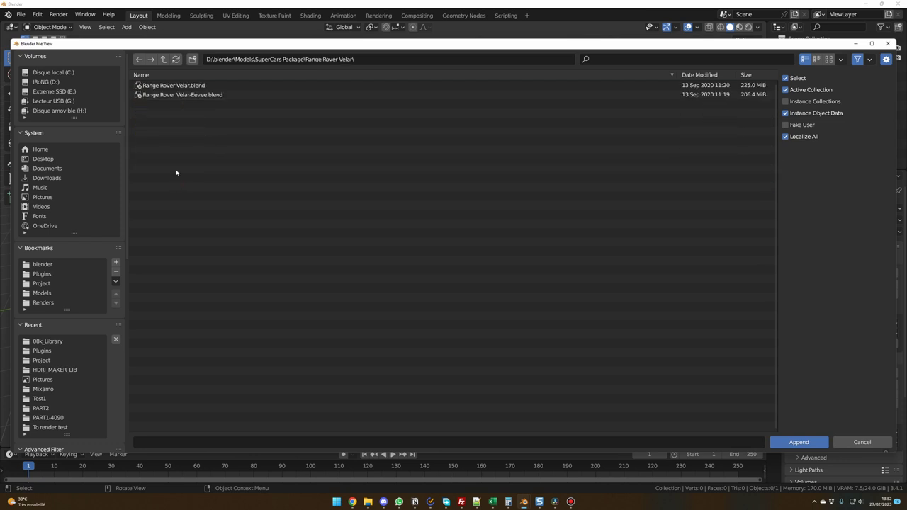
pyautogui.click(803, 445)
pyautogui.click(152, 150)
pyautogui.click(224, 143)
pyautogui.press('a')
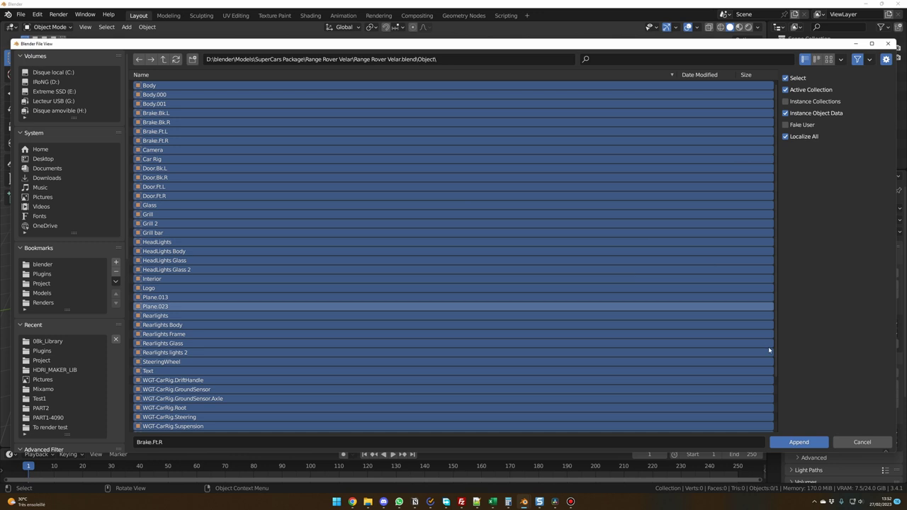
pyautogui.click(799, 442)
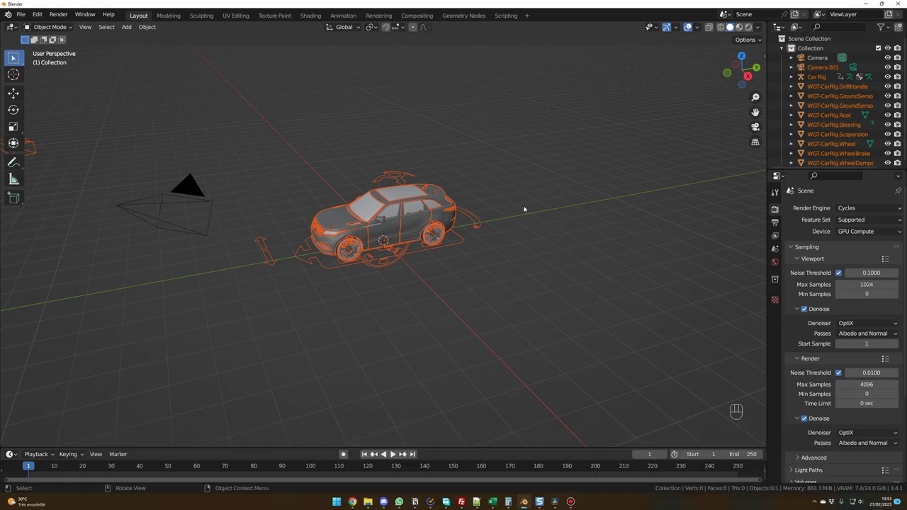
# Move all WGT-CarRig objects into a new collection named ND, and hide and exclude that collection.
pyautogui.moveTo(836, 172); pyautogui.dragTo(836, 218)
pyautogui.click(836, 86)
pyautogui.keyDown('shift'); pyautogui.click(817, 163); pyautogui.keyUp('shift')
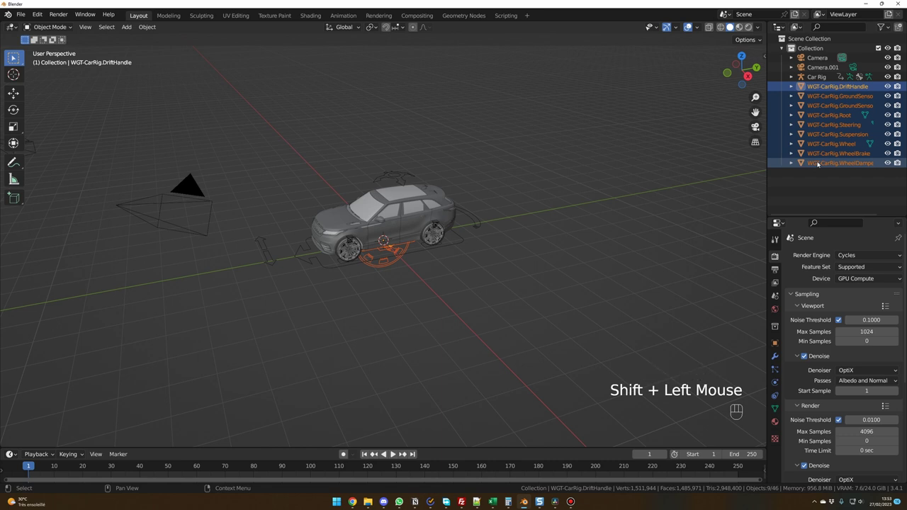
pyautogui.press('m')
pyautogui.click(818, 163)
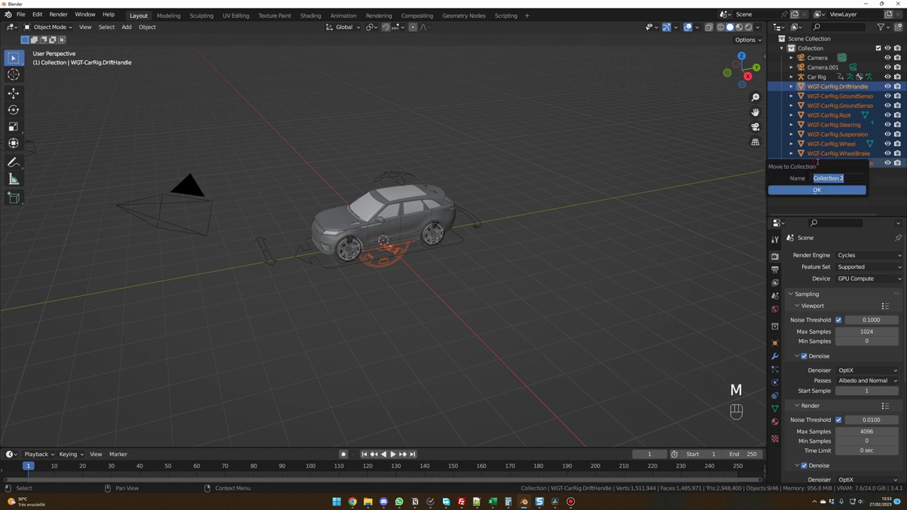
pyautogui.write('ND')
pyautogui.click(816, 190)
pyautogui.click(887, 85)
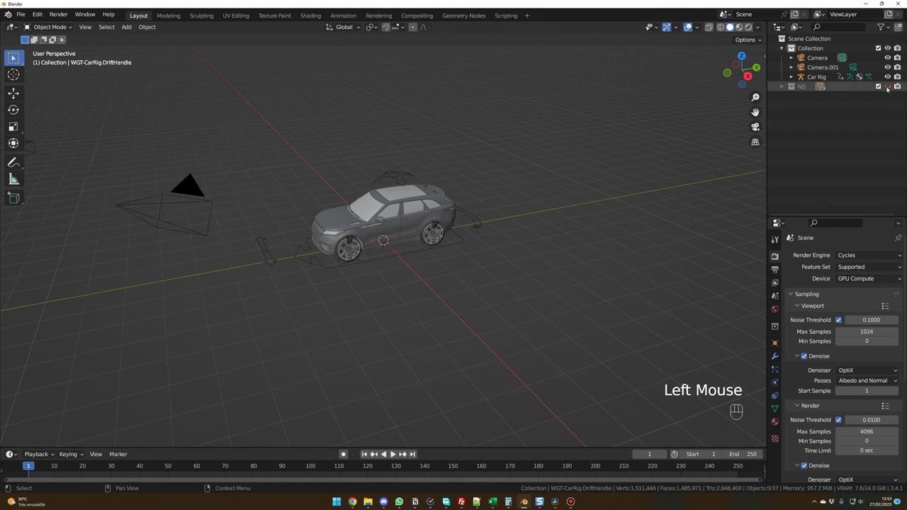
pyautogui.click(878, 87)
# Move the Car Rig with its whole hierarchy into a new collection named Mycar.
pyautogui.click(822, 77)
pyautogui.rightClick(822, 77)
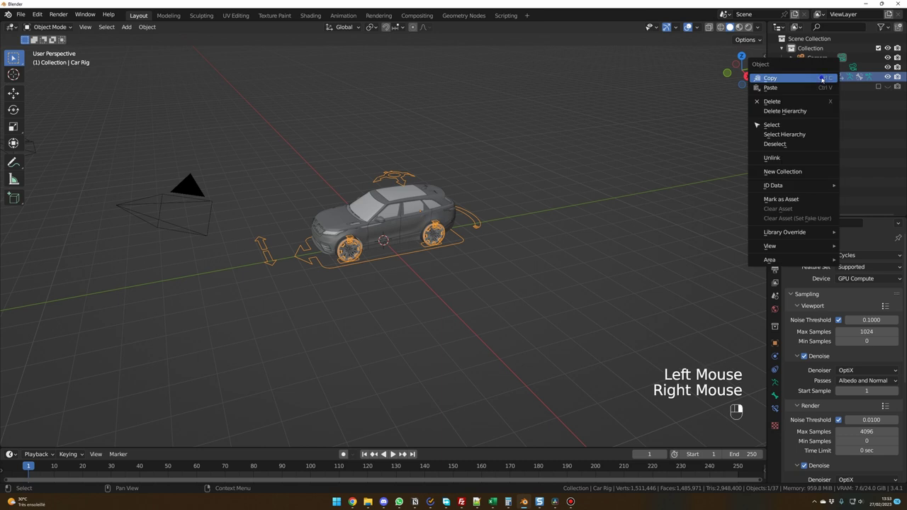
pyautogui.click(800, 135)
pyautogui.press('m')
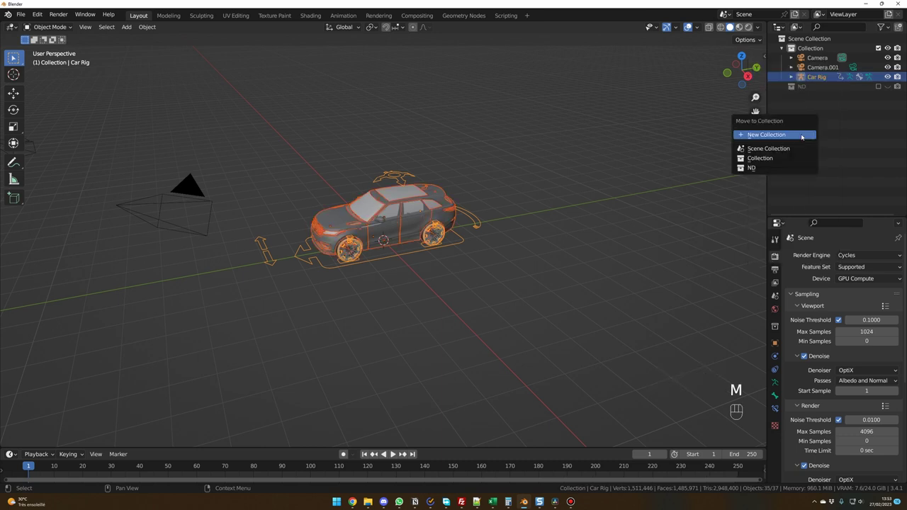
pyautogui.click(801, 136)
pyautogui.write('Mycar')
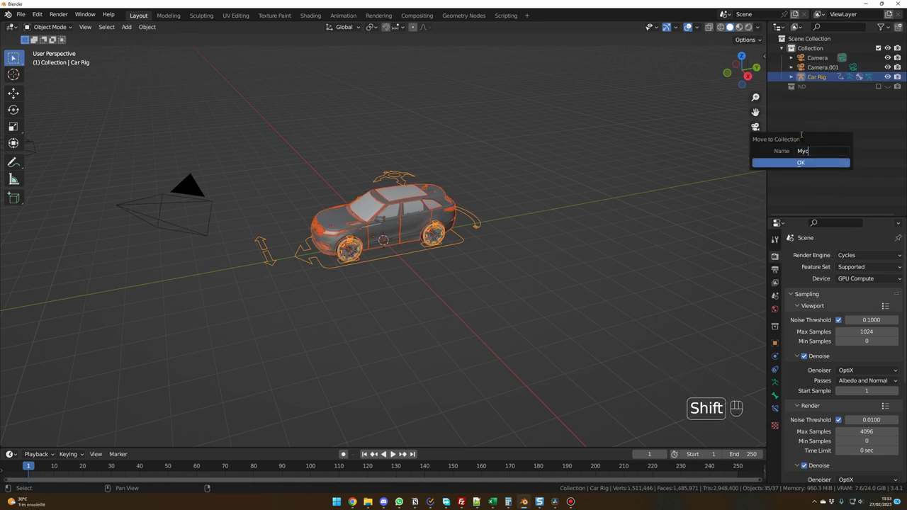
pyautogui.click(807, 163)
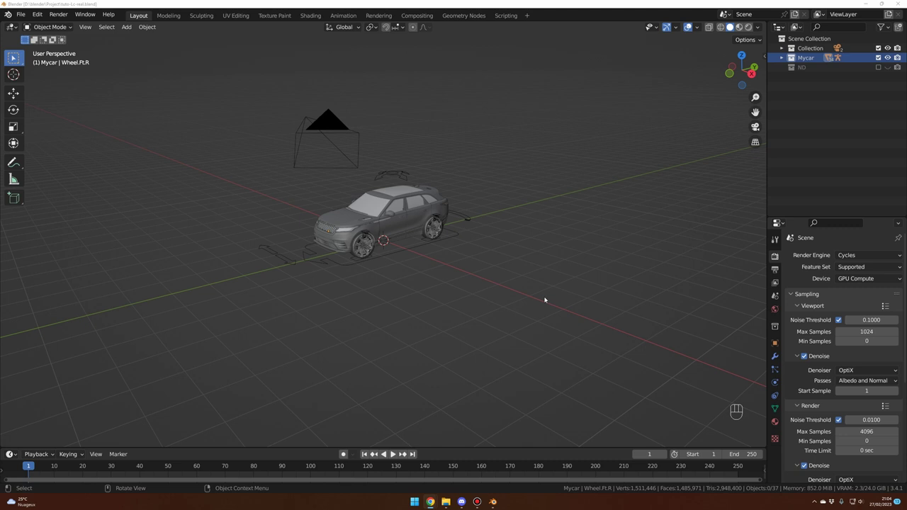
# Rig the vehicle in the Mycar collection with the Launch Control add-on.
pyautogui.click(544, 300)
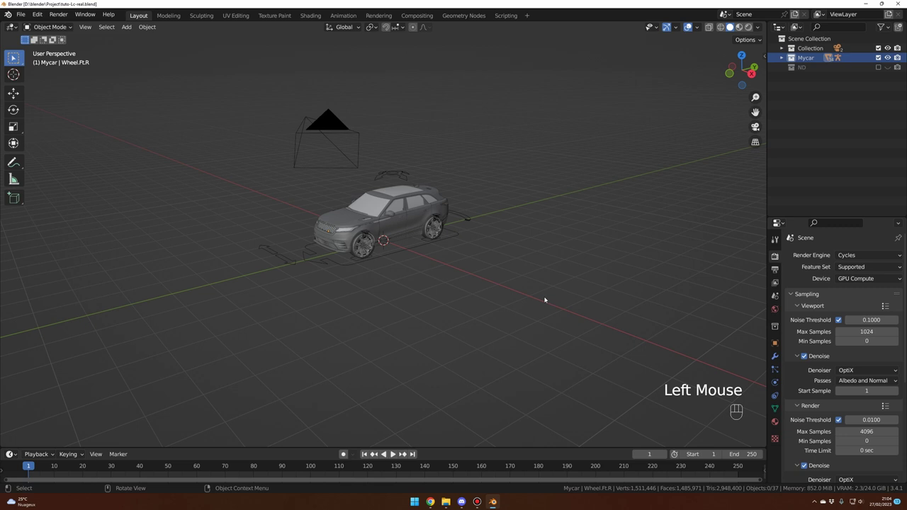
pyautogui.click(763, 46)
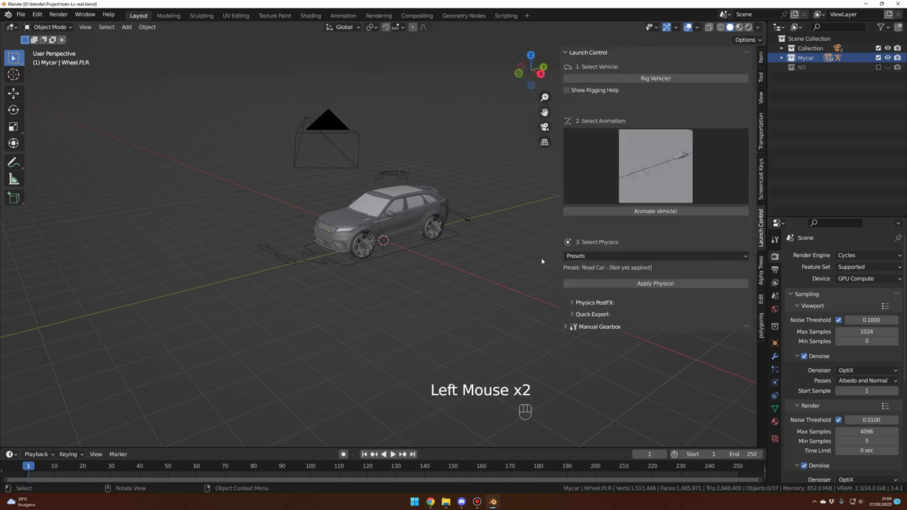
pyautogui.click(762, 234)
pyautogui.click(653, 79)
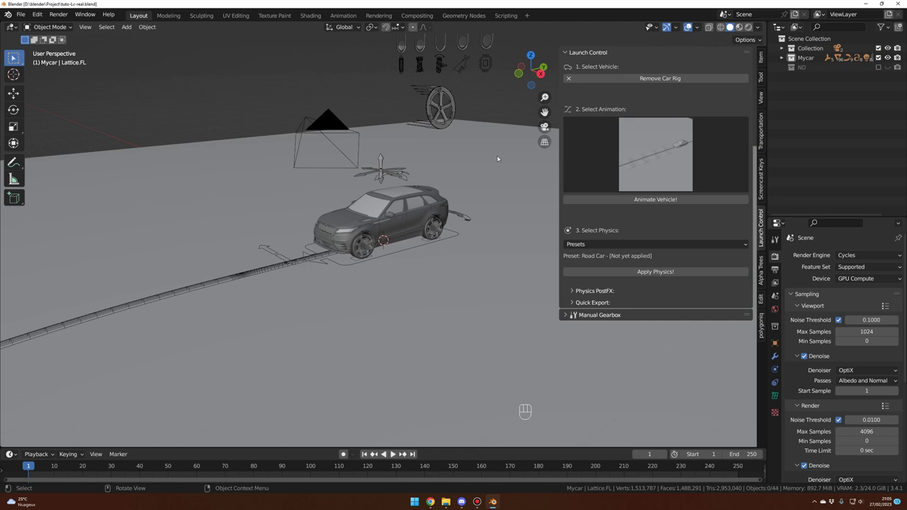
# Play back the rigged car's default driving animation and check how it follows the path.
pyautogui.moveTo(496, 155); pyautogui.dragTo(386, 229, button='middle')
pyautogui.press('space')
pyautogui.scroll(-2, 377, 223)
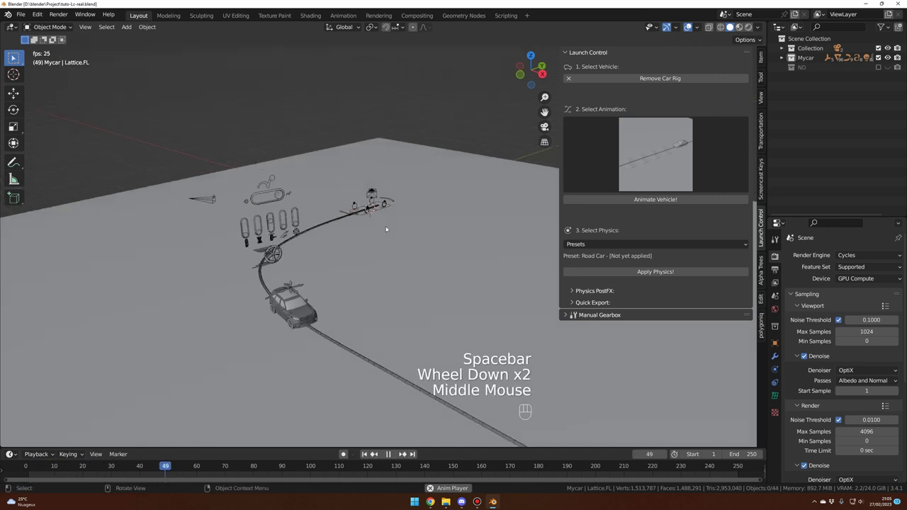
pyautogui.press('space')
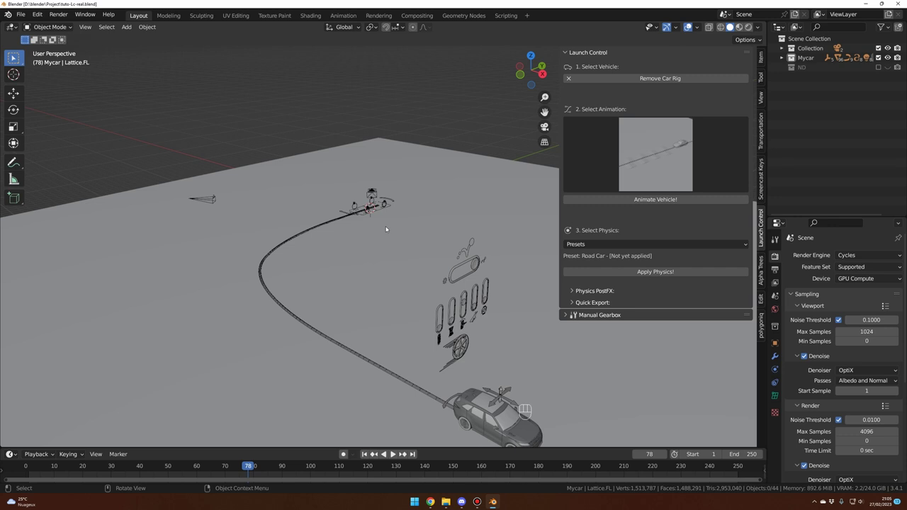
# Add an Array modifier to the ground plane beneath the car.
pyautogui.press('n')
pyautogui.scroll(-5, 375, 213)
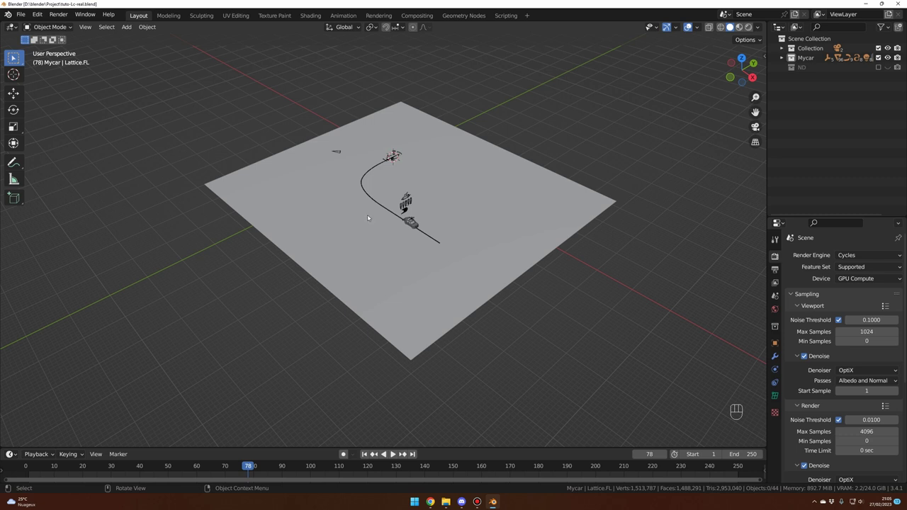
pyautogui.click(352, 225)
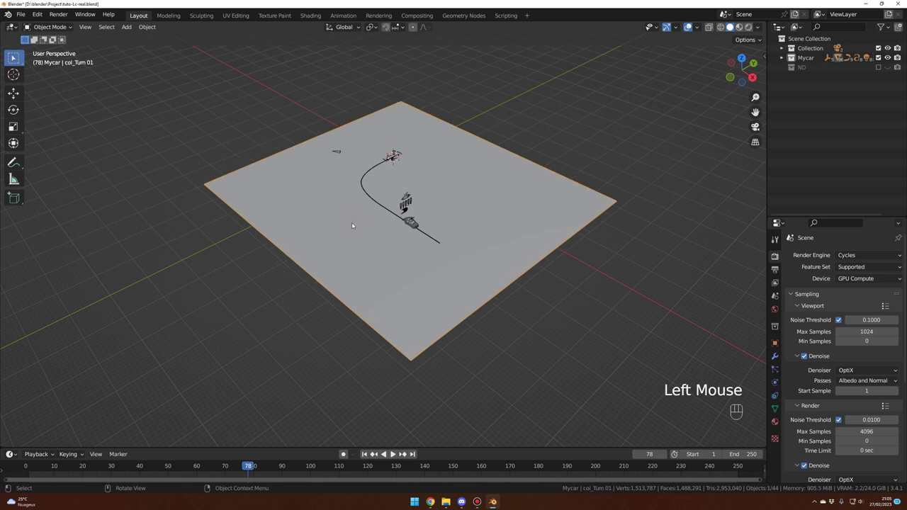
pyautogui.click(774, 356)
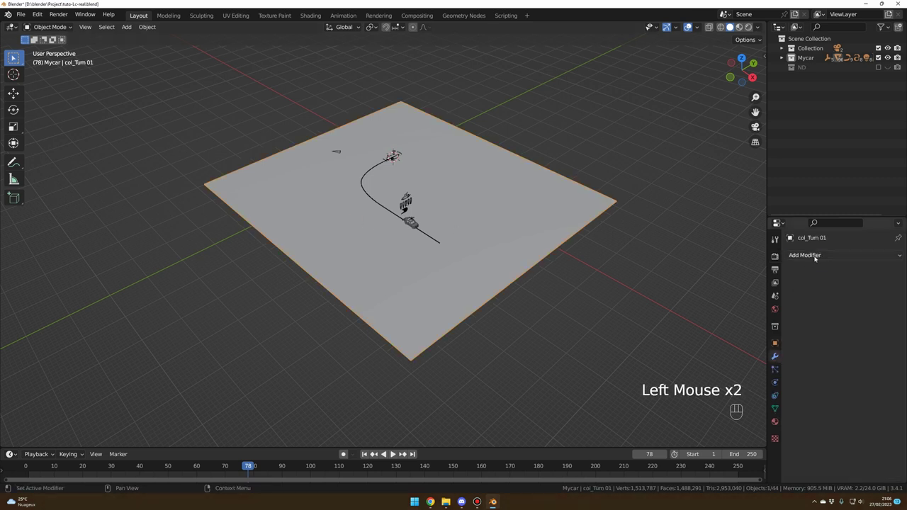
pyautogui.click(818, 255)
pyautogui.click(701, 281)
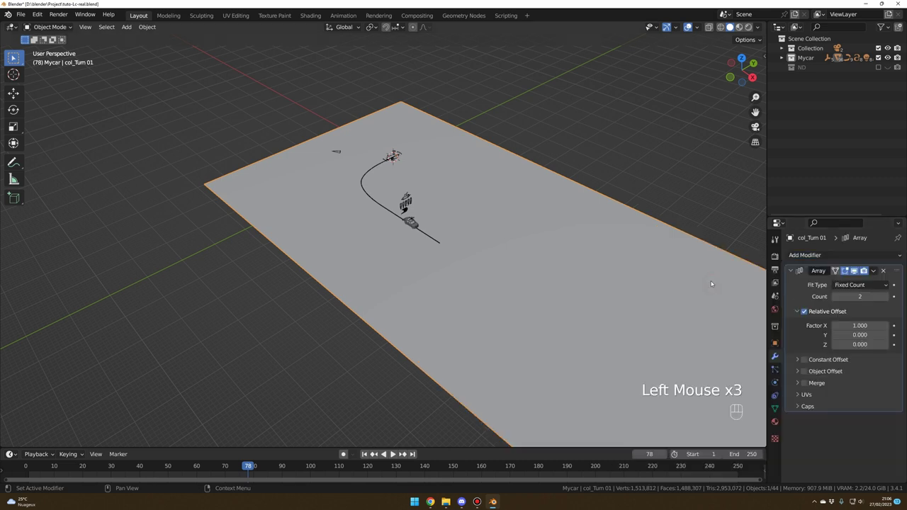
# Set the ground array's relative offset to X 0 and Y -1, with a count of 3.
pyautogui.click(843, 326)
pyautogui.write('0')
pyautogui.press('Return')
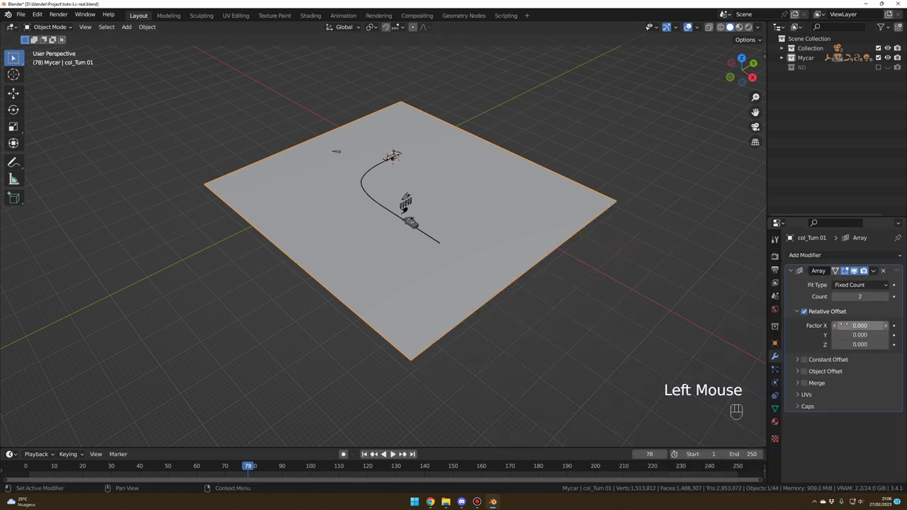
pyautogui.click(845, 336)
pyautogui.press('BackSpace')
pyautogui.write('-1')
pyautogui.press('Return')
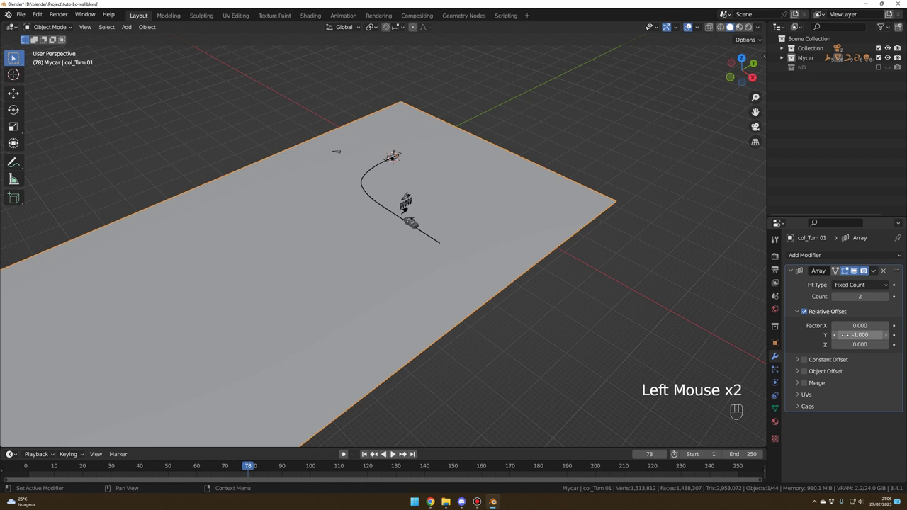
pyautogui.scroll(-2, 385, 364)
pyautogui.moveTo(385, 365); pyautogui.dragTo(427, 328, button='middle')
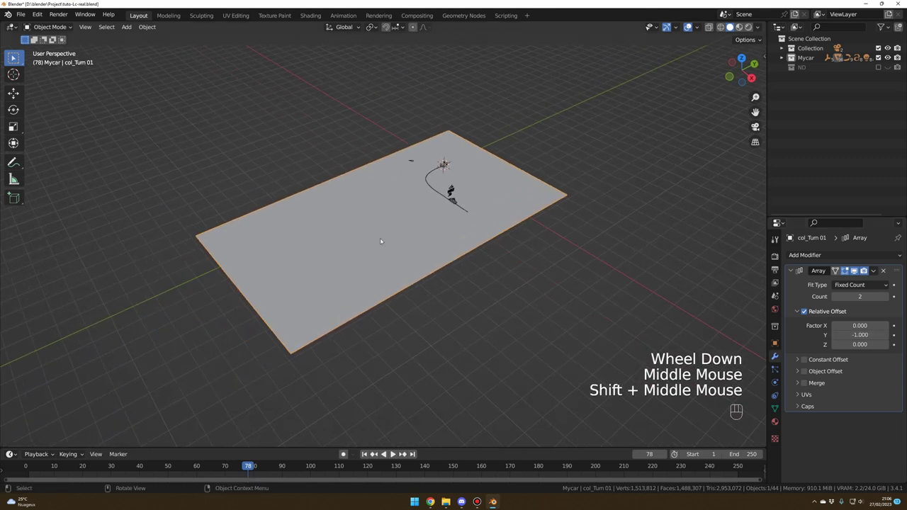
pyautogui.click(885, 296)
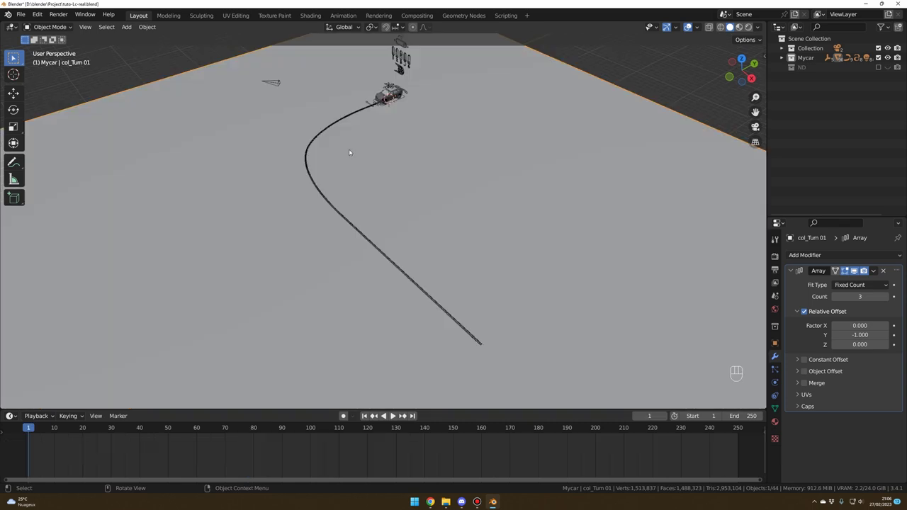
# Delete the driving path's control points from the bend to its far end.
pyautogui.click(343, 126)
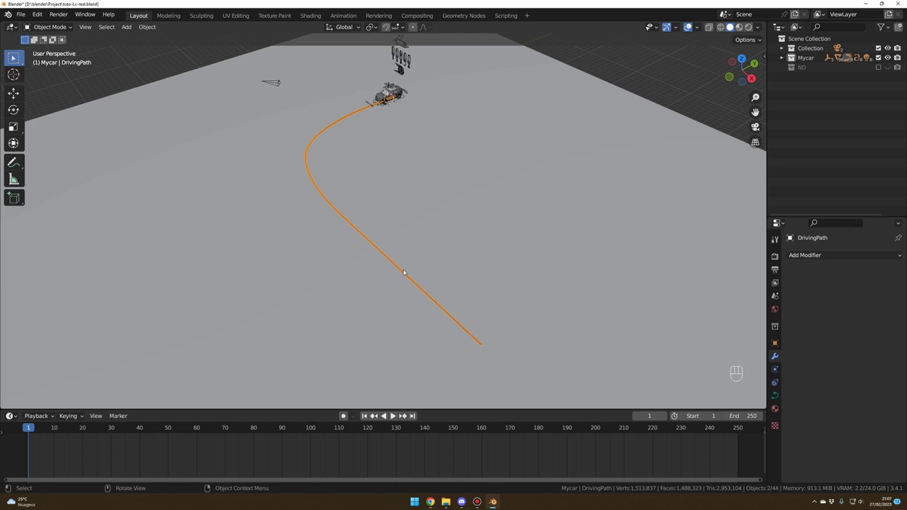
pyautogui.press('Tab')
pyautogui.press('Escape')
pyautogui.click(519, 371)
pyautogui.moveTo(518, 371); pyautogui.dragTo(269, 133)
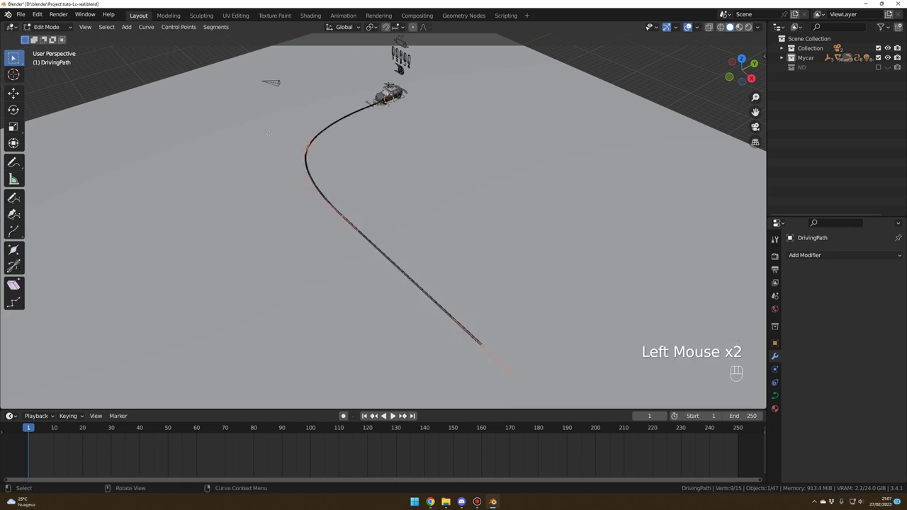
pyautogui.press('Delete')
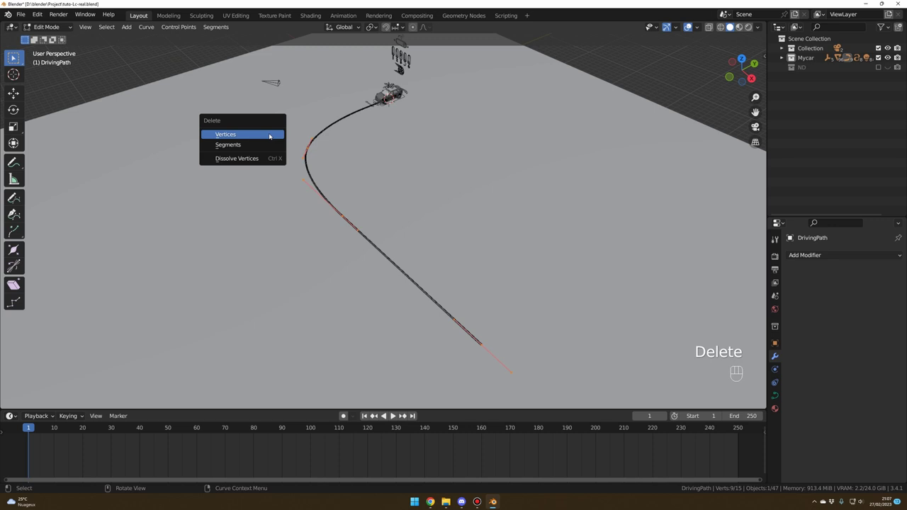
pyautogui.click(269, 135)
# Move the shortened driving path's end point farther ahead of the car along the Y axis.
pyautogui.keyDown('ctrl'); pyautogui.moveTo(270, 135); pyautogui.dragTo(270, 149, button='middle'); pyautogui.keyUp('ctrl')
pyautogui.press('KP_Decimal')
pyautogui.click(252, 260)
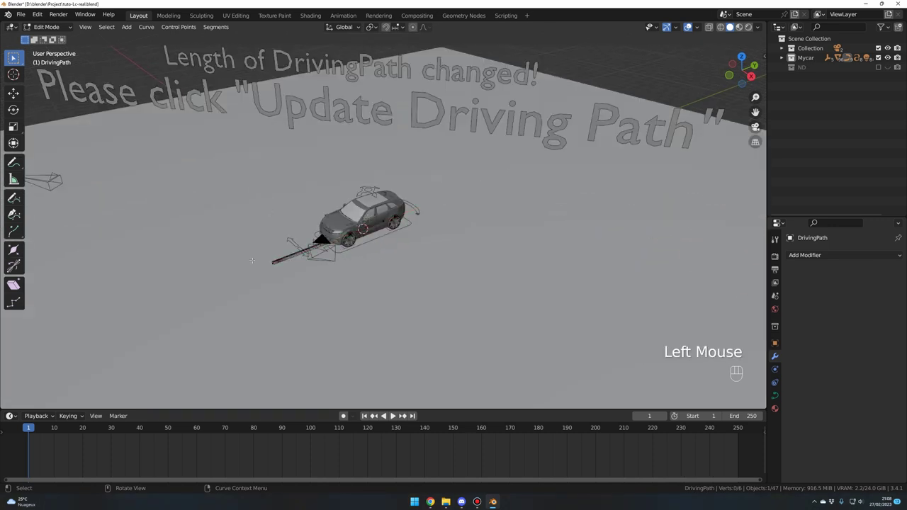
pyautogui.click(254, 261)
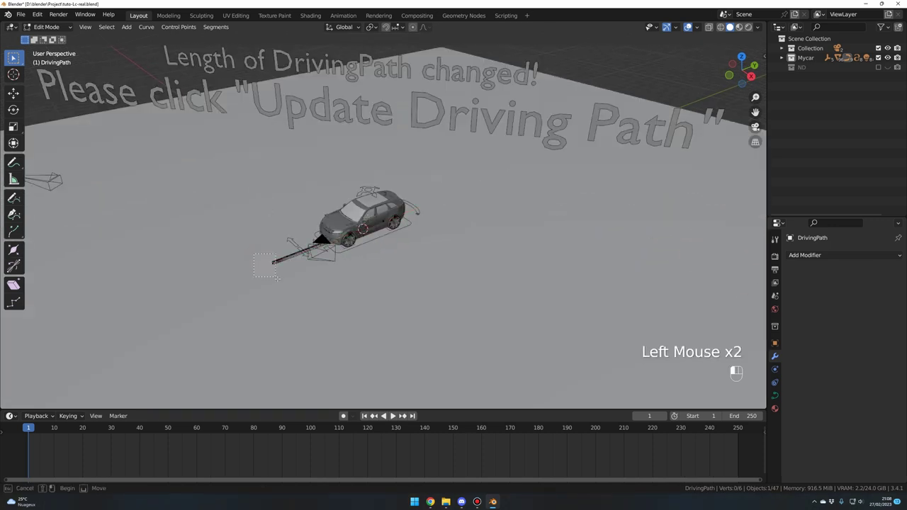
pyautogui.press('g')
pyautogui.press('g')
pyautogui.press('y')
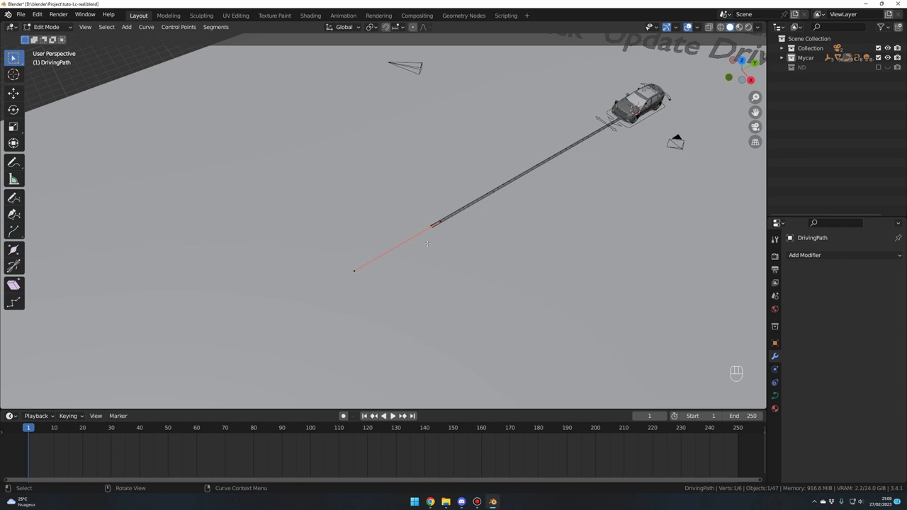
# Extrude the driving path's end point about 19 m along negative Y, and extrude the new end again in the same direction.
pyautogui.click(399, 201)
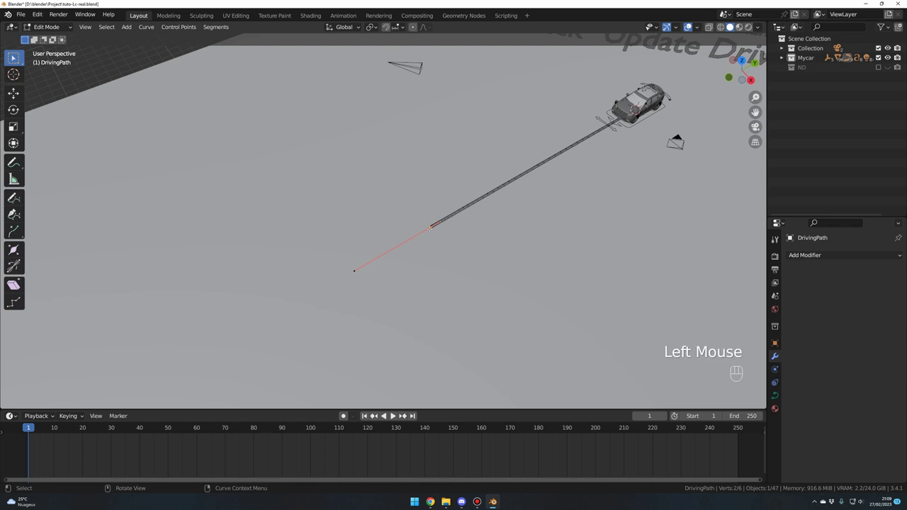
pyautogui.press('e')
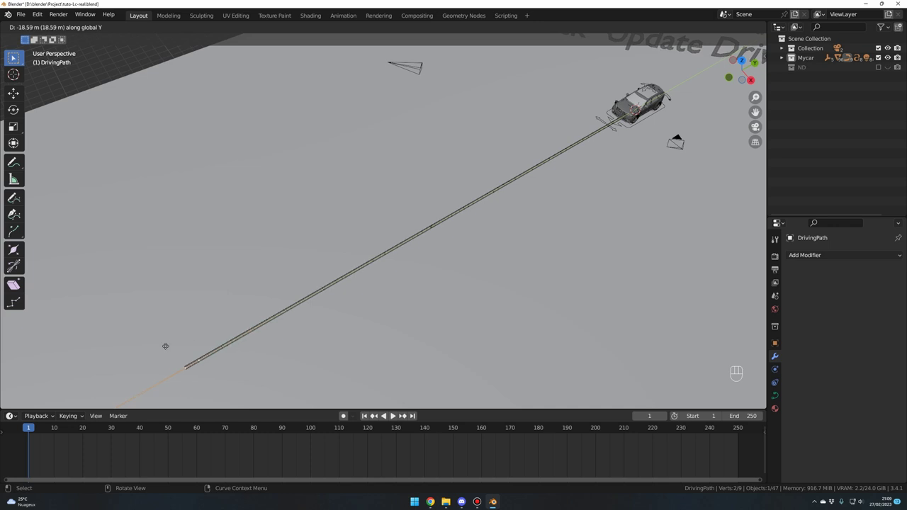
pyautogui.click(150, 351)
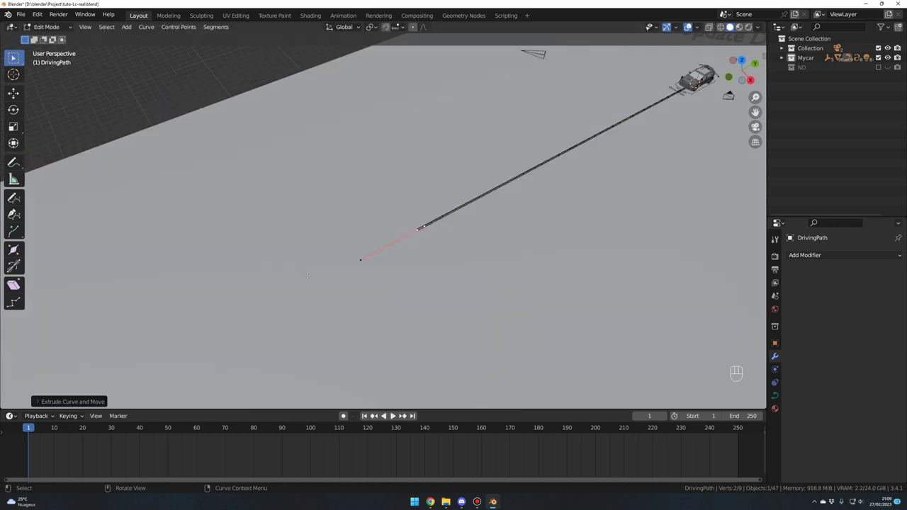
pyautogui.press('e')
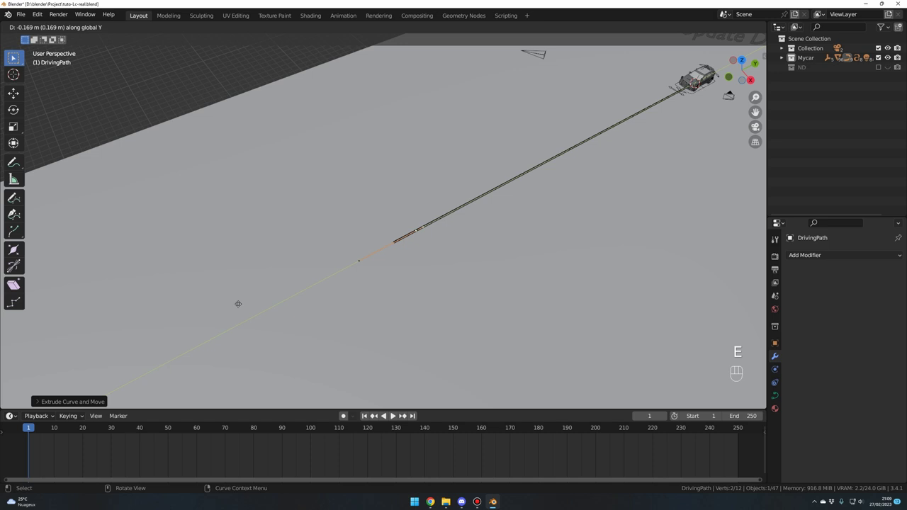
pyautogui.click(133, 343)
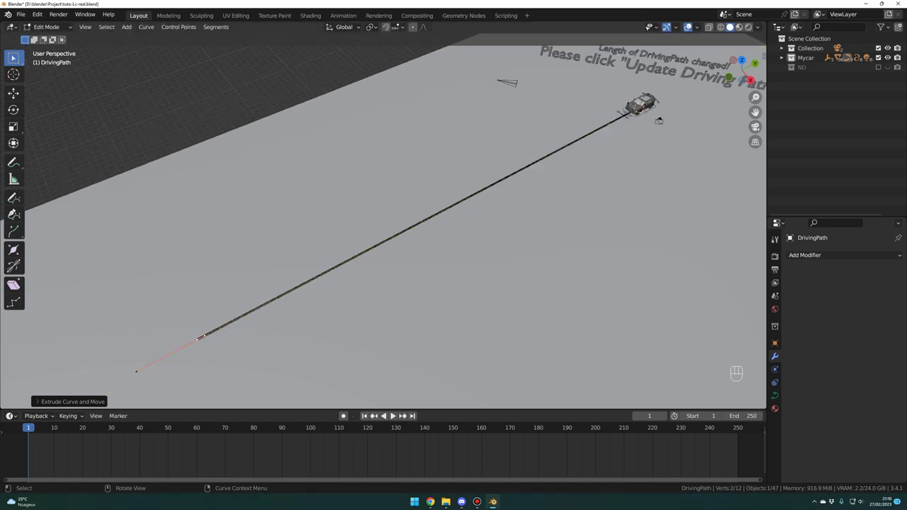
# Move the driving path's middle control point about 3 m along negative X to form a bend.
pyautogui.moveTo(118, 149); pyautogui.dragTo(579, 379)
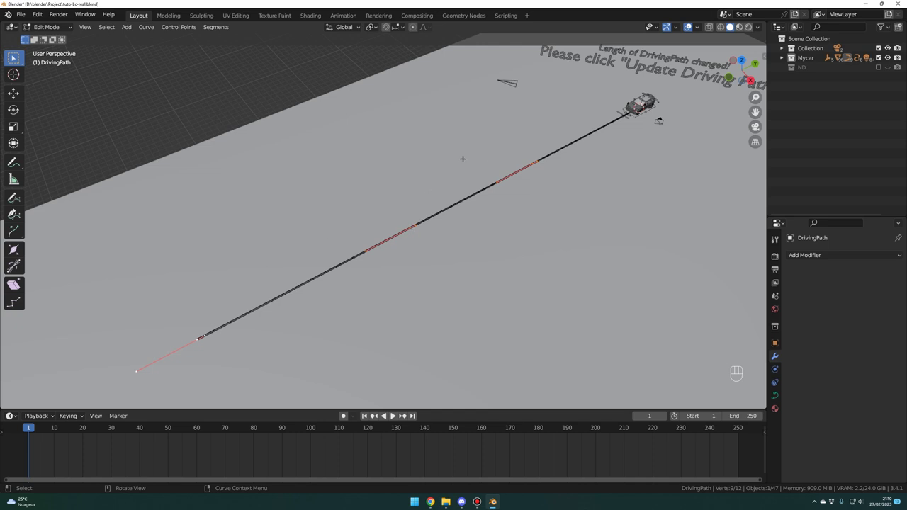
pyautogui.moveTo(347, 194); pyautogui.dragTo(443, 255)
pyautogui.press('g')
pyautogui.press('x')
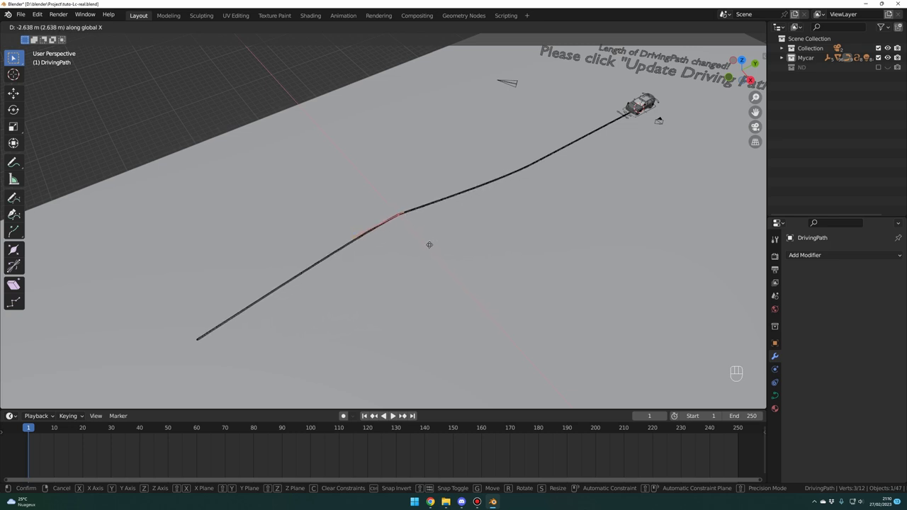
pyautogui.click(426, 243)
pyautogui.press('g')
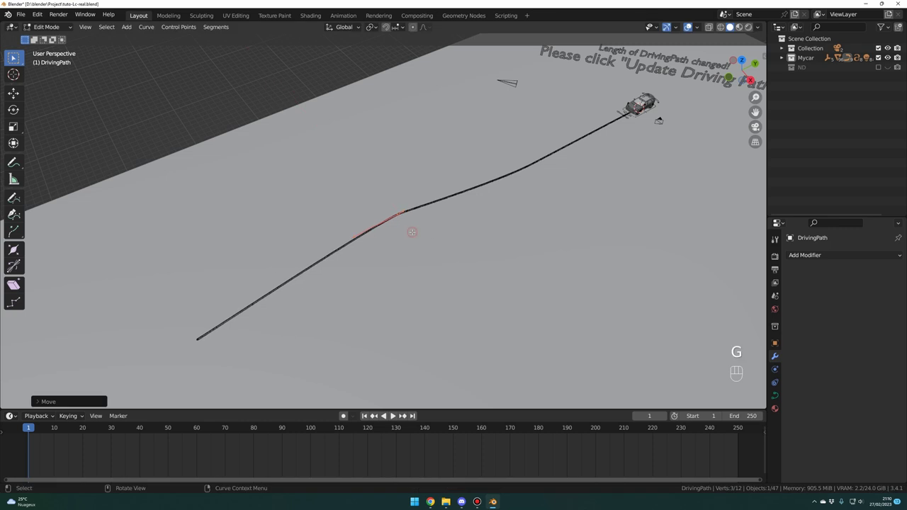
# Extrude the driving path's far end point about 30 m farther along negative Y.
pyautogui.press('e')
pyautogui.click(342, 311)
pyautogui.scroll(2, 341, 310)
pyautogui.moveTo(279, 274); pyautogui.dragTo(355, 333)
pyautogui.press('e')
pyautogui.press('y')
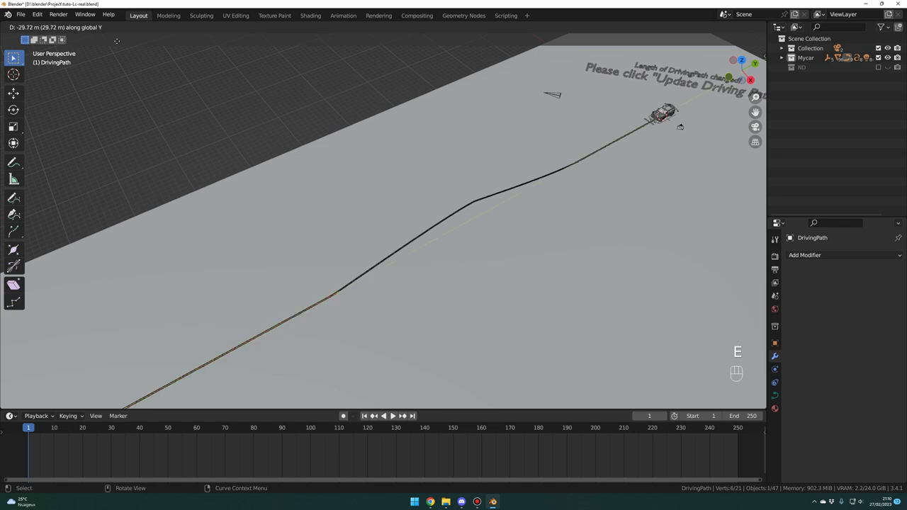
pyautogui.click(119, 40)
# Play the animation in top view to check how the car follows the extended driving path.
pyautogui.moveTo(167, 58); pyautogui.dragTo(350, 200, button='middle')
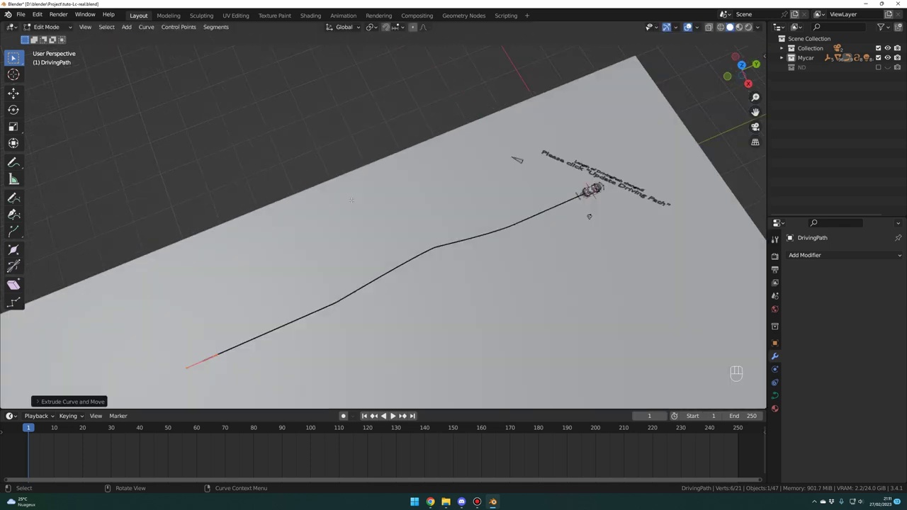
pyautogui.press('KP_7')
pyautogui.press('space')
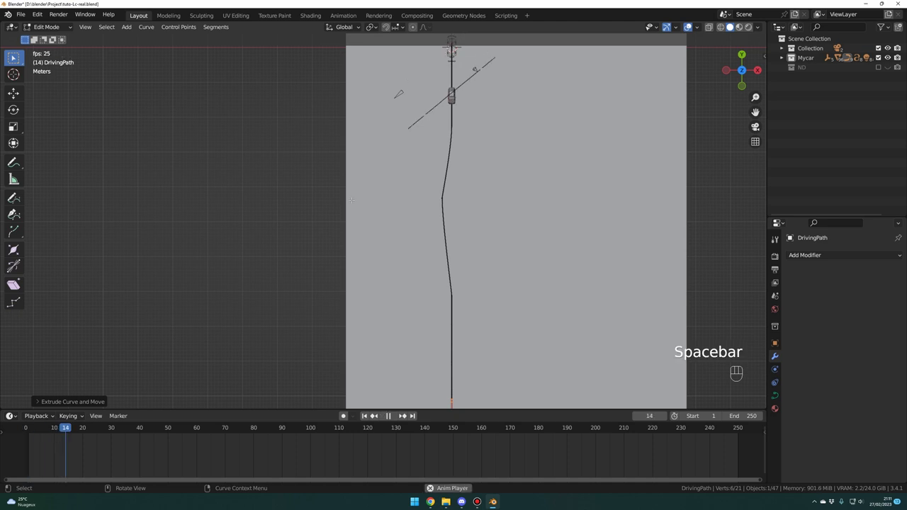
pyautogui.scroll(-1, 472, 185)
pyautogui.press('space')
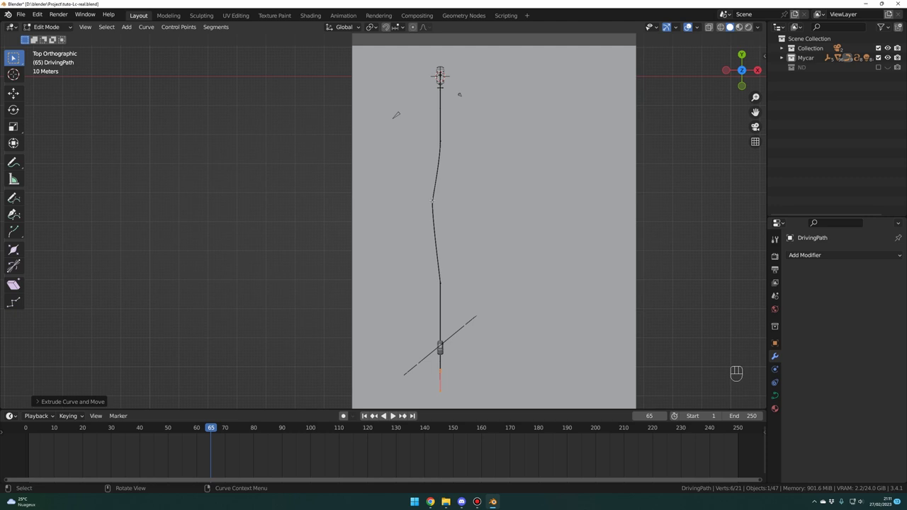
# Scale the handles of the driving path's middle bend point and the following control point to smooth the curve.
pyautogui.moveTo(433, 225); pyautogui.dragTo(439, 212, button='middle')
pyautogui.doubleClick(439, 211)
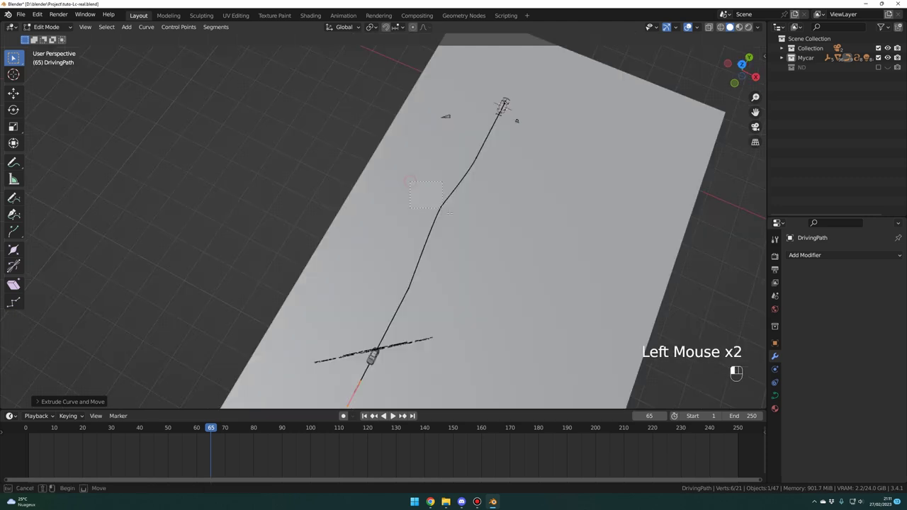
pyautogui.press('s')
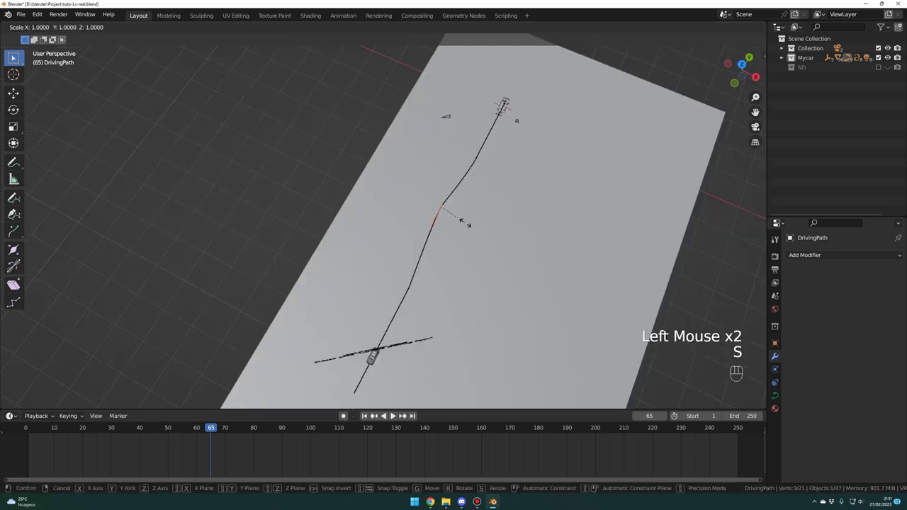
pyautogui.click(392, 277)
pyautogui.click(406, 291)
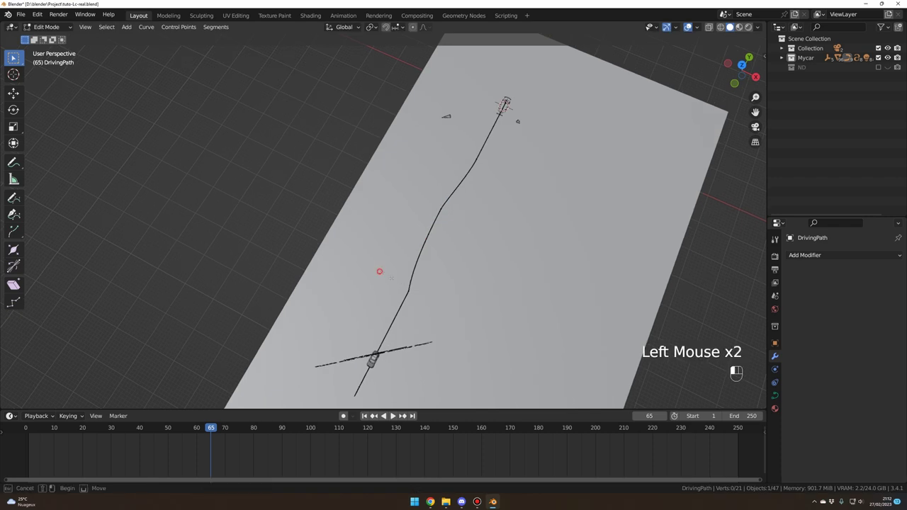
pyautogui.press('s')
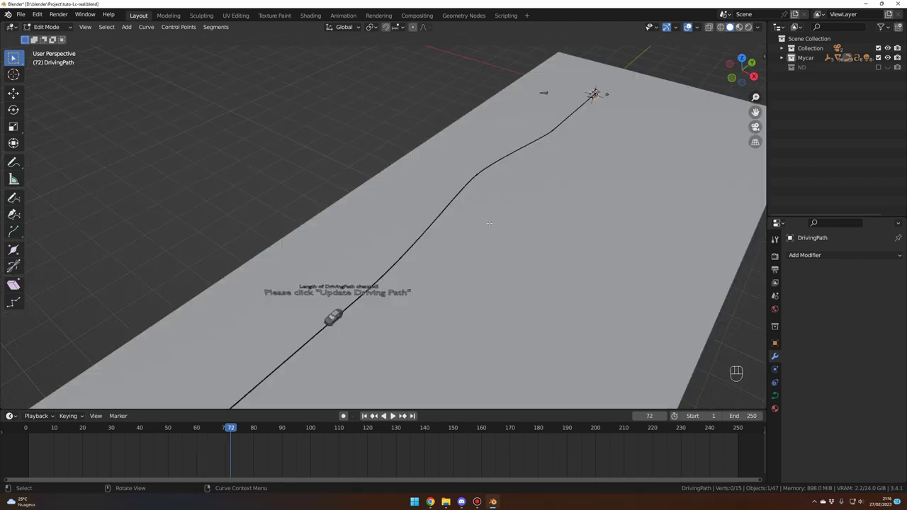
# Enable the Speed-O-Meter in Launch Control's advanced animation settings under Manual Gearbox.
pyautogui.press('n')
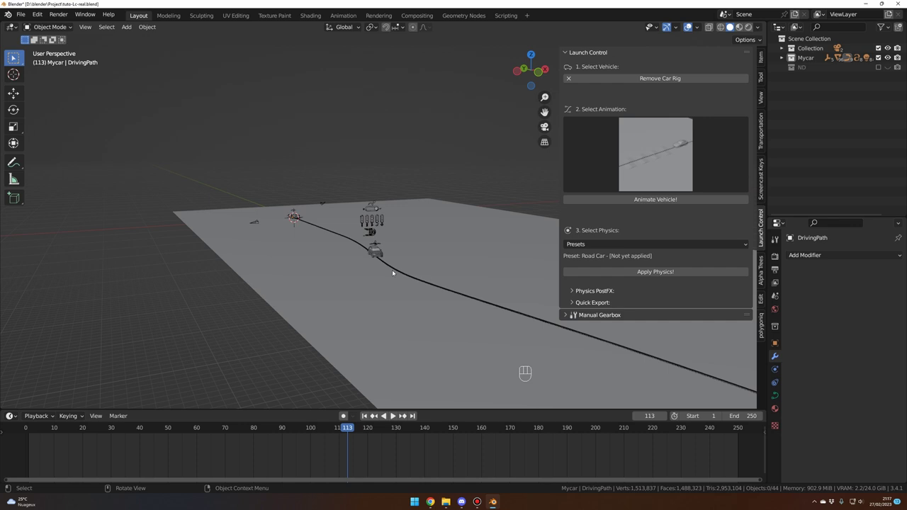
pyautogui.click(603, 316)
pyautogui.scroll(-1, 601, 320)
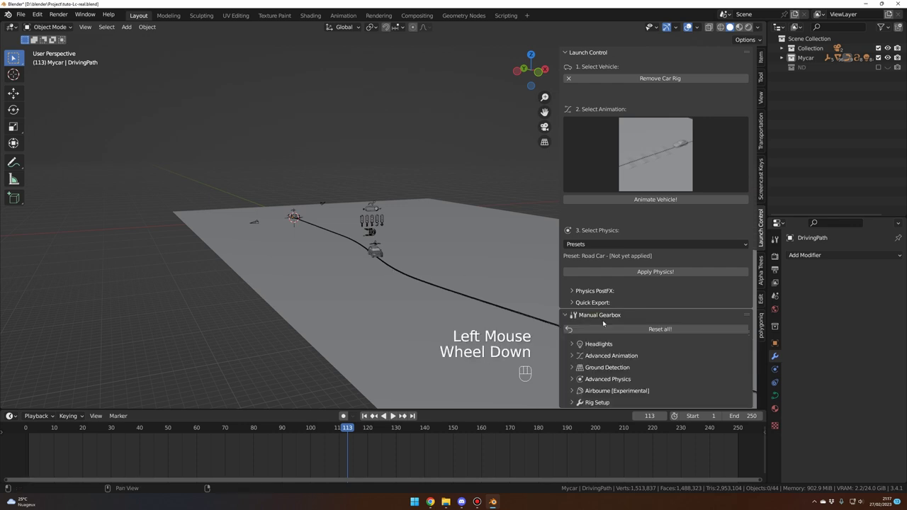
pyautogui.click(610, 355)
pyautogui.scroll(-1, 610, 355)
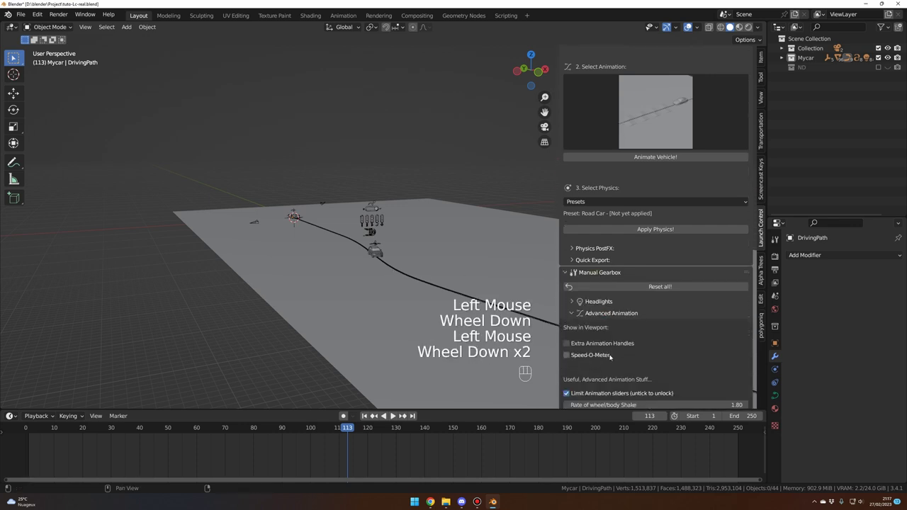
pyautogui.click(566, 355)
# Put the CarRig armature in Pose Mode and select its wheel-shaped Follow_DataFeed control above the car.
pyautogui.moveTo(468, 298); pyautogui.dragTo(398, 246, button='middle')
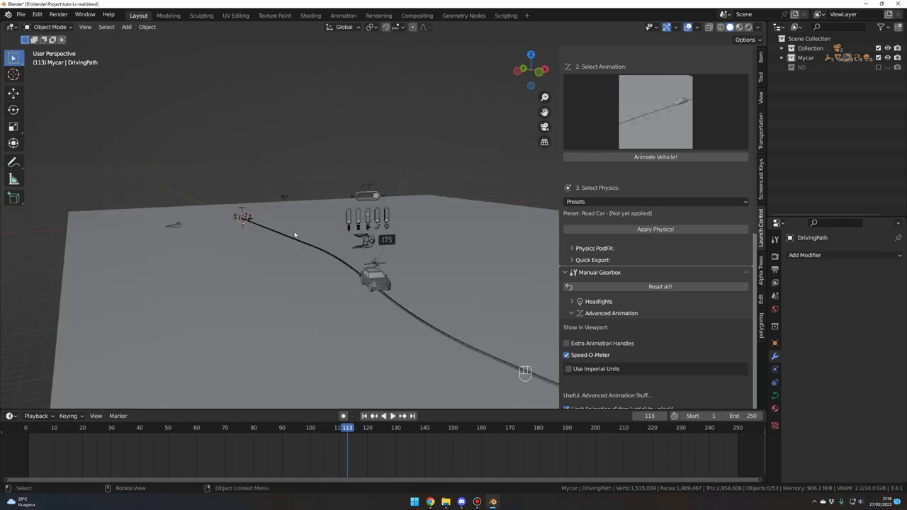
pyautogui.click(367, 241)
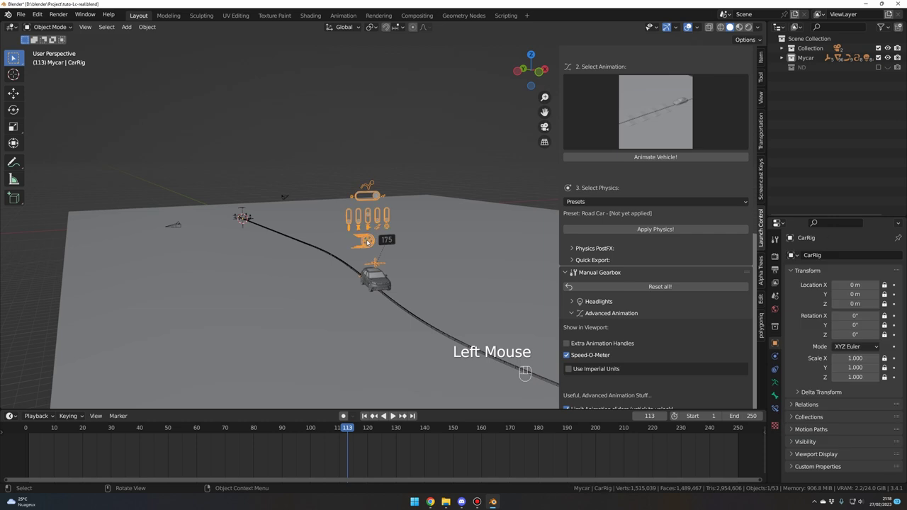
pyautogui.hotkey('ctrl', 'Tab')
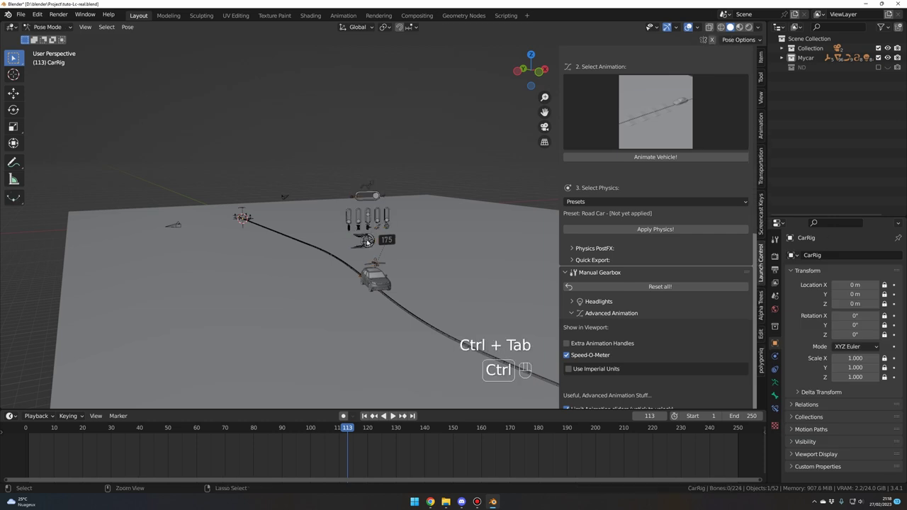
pyautogui.click(47, 26)
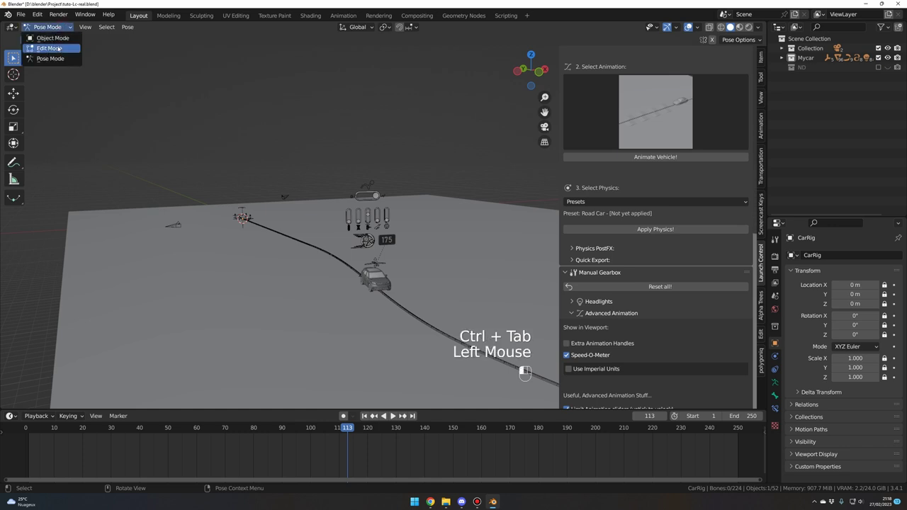
pyautogui.click(368, 240)
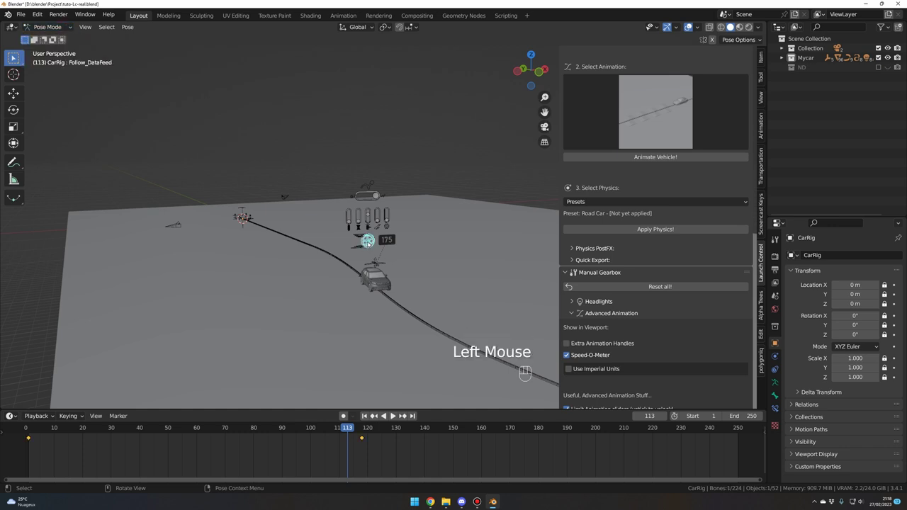
# Move the Follow_DataFeed control's last keyframe to frame 200 and set the scene's end frame to 200.
pyautogui.doubleClick(323, 363)
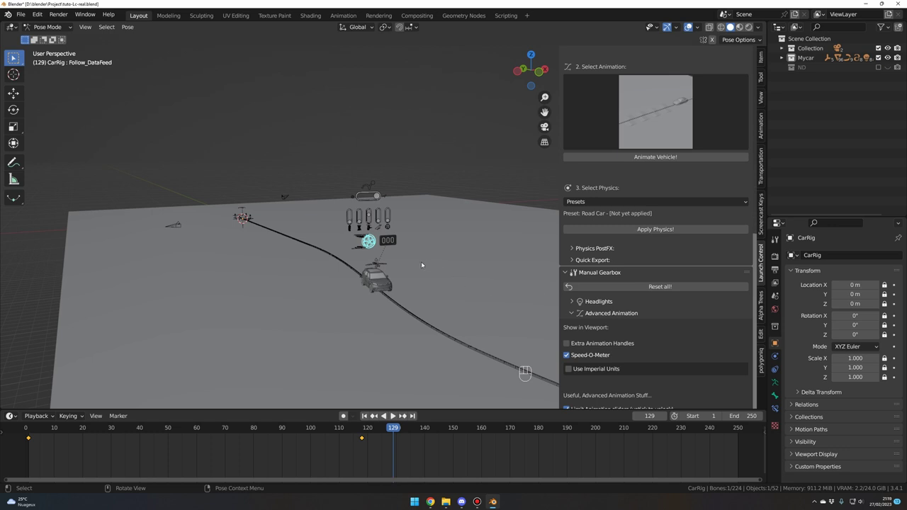
pyautogui.click(357, 440)
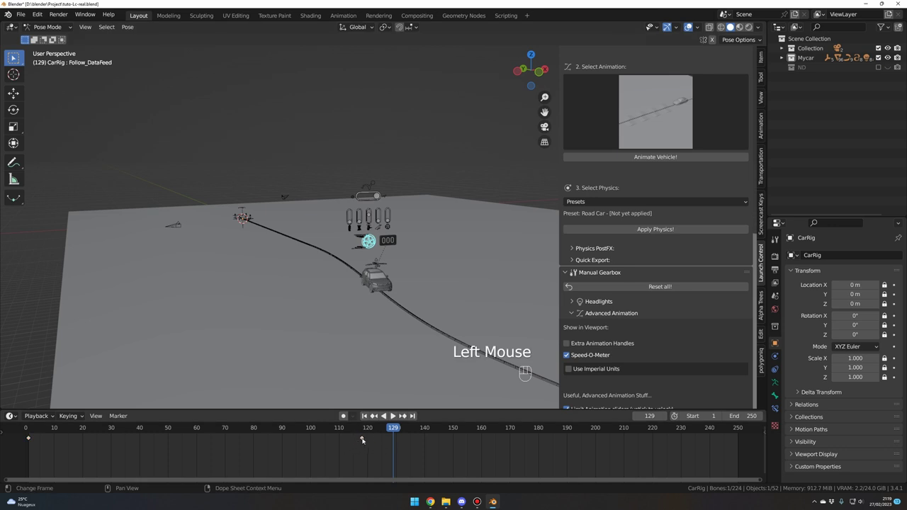
pyautogui.moveTo(360, 440); pyautogui.dragTo(598, 448)
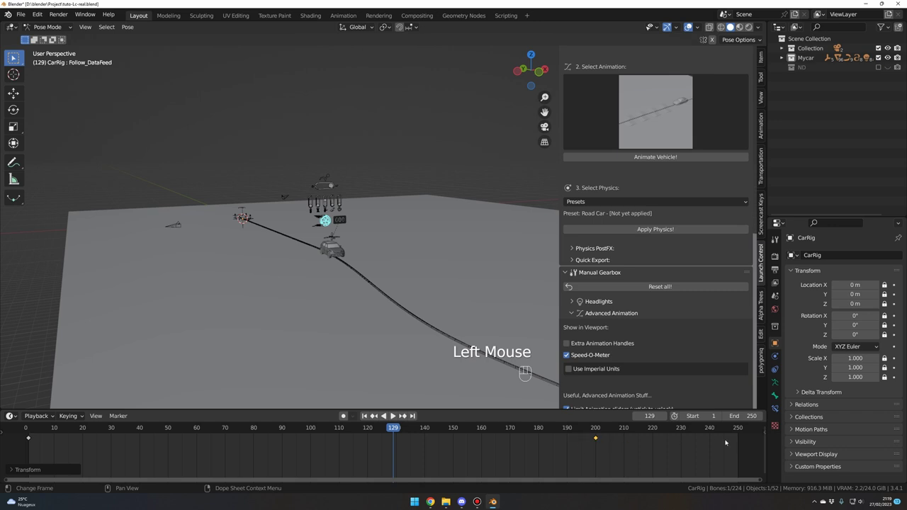
pyautogui.doubleClick(750, 416)
pyautogui.write('200')
pyautogui.press('Return')
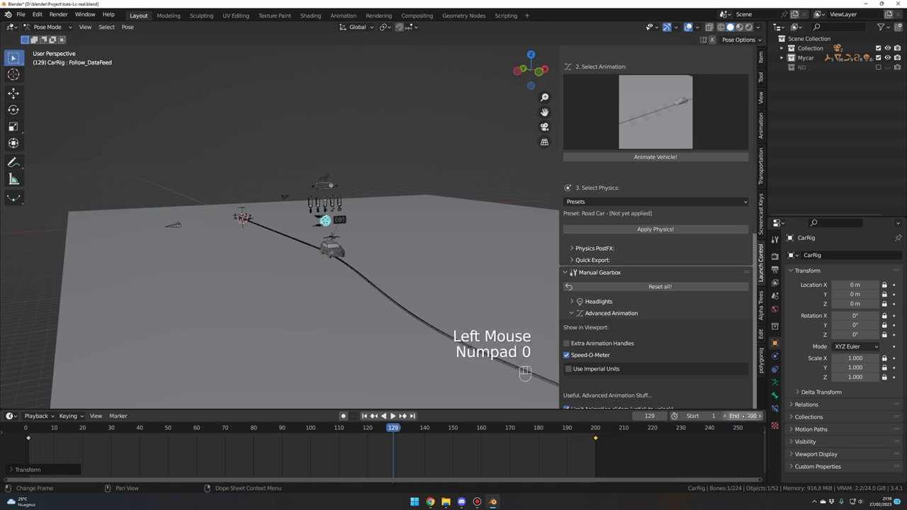
# Go to frame 200 and set the Follow_DataFeed control's Z rotation to 772°.
pyautogui.moveTo(369, 269); pyautogui.dragTo(286, 225, button='middle')
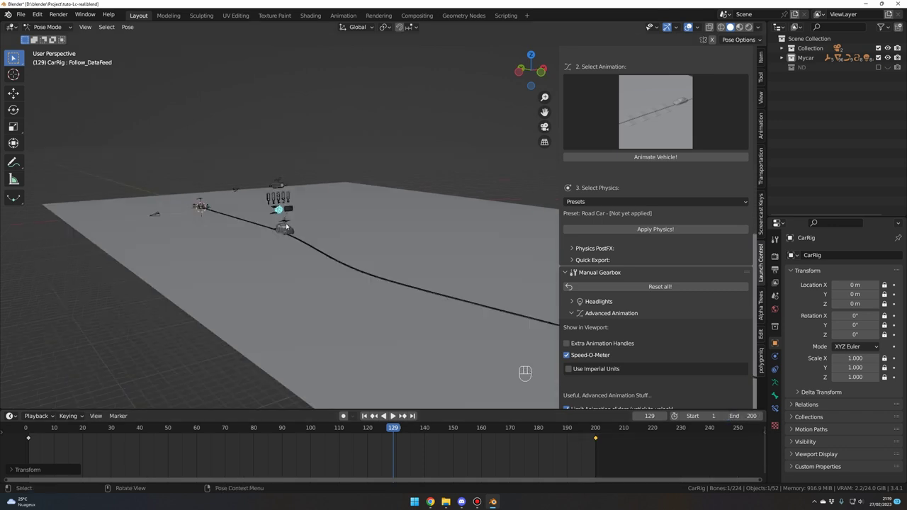
pyautogui.click(760, 57)
pyautogui.click(567, 429)
pyautogui.moveTo(567, 429); pyautogui.dragTo(596, 428)
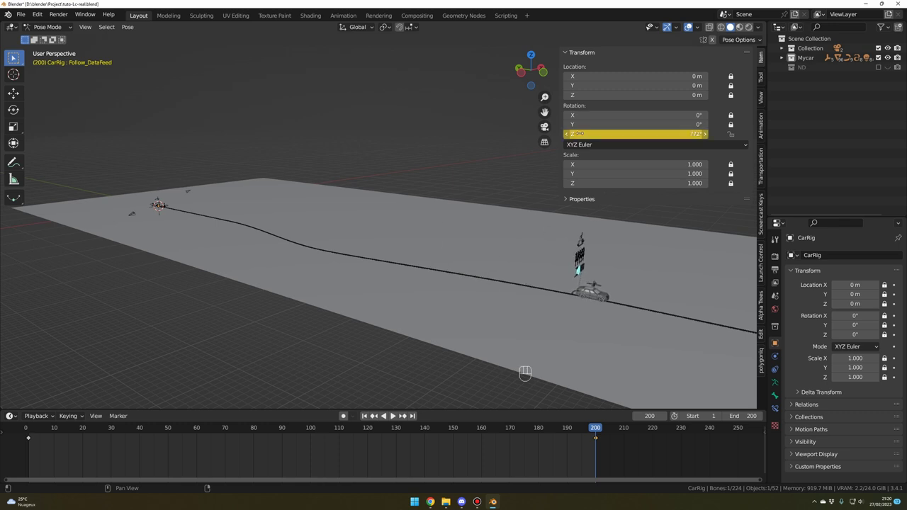
# Make Location, Rotation & Scale the active keying set, insert a keyframe at frame 200, and return to the first frame.
pyautogui.click(68, 416)
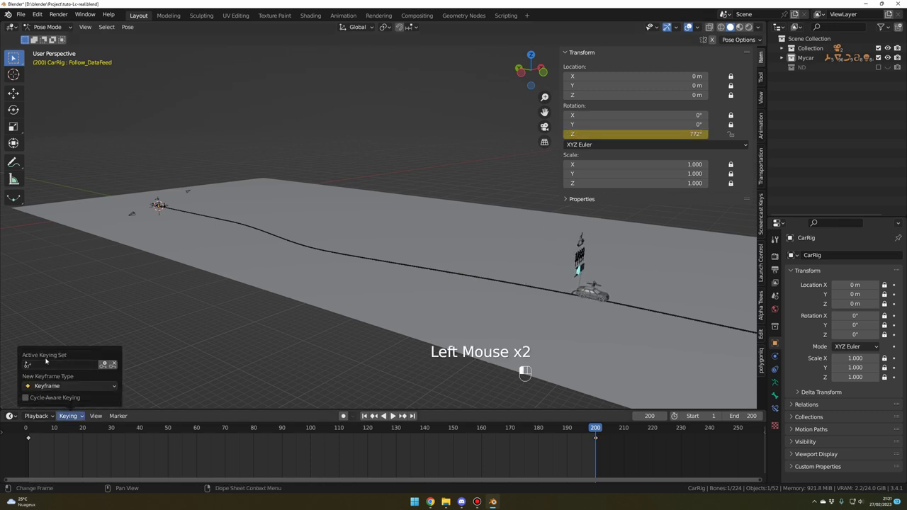
pyautogui.click(54, 363)
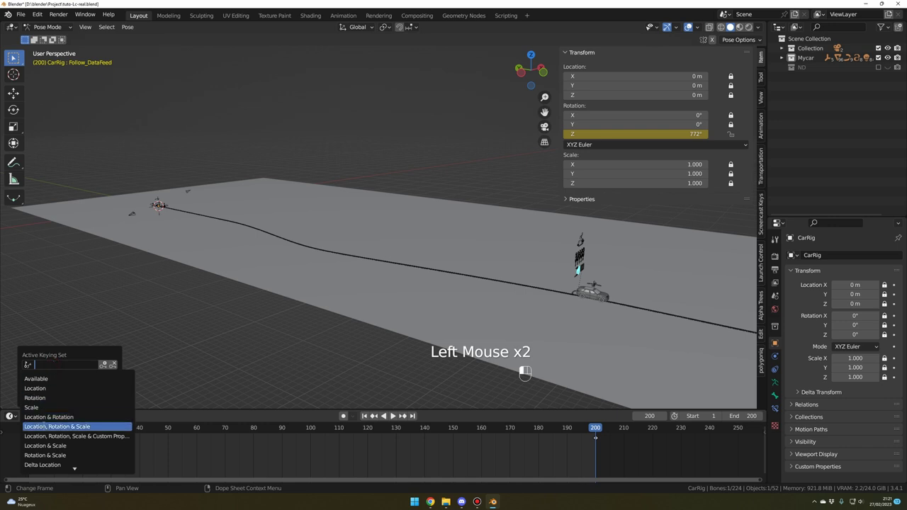
pyautogui.click(67, 428)
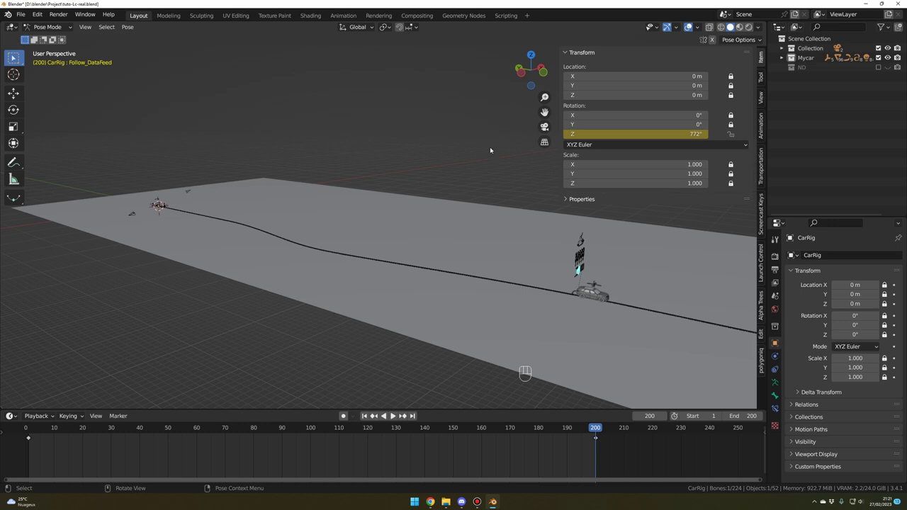
pyautogui.press('i')
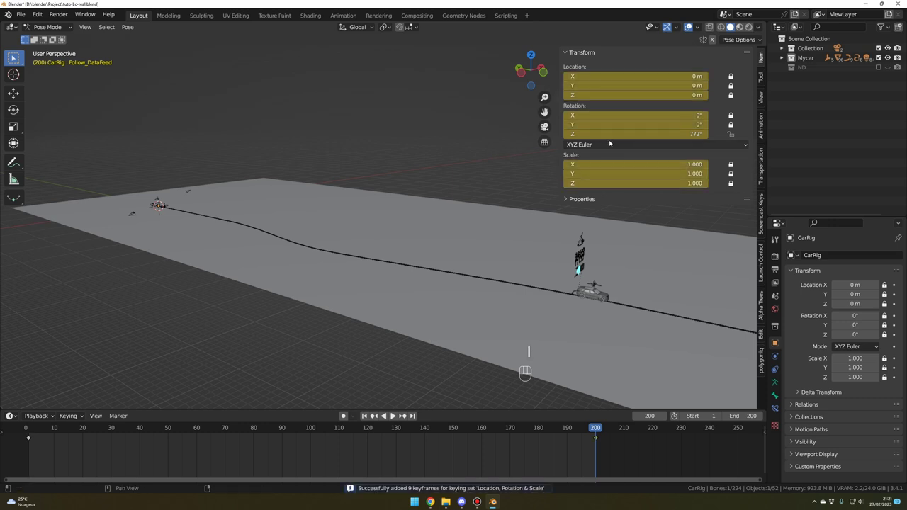
pyautogui.click(364, 416)
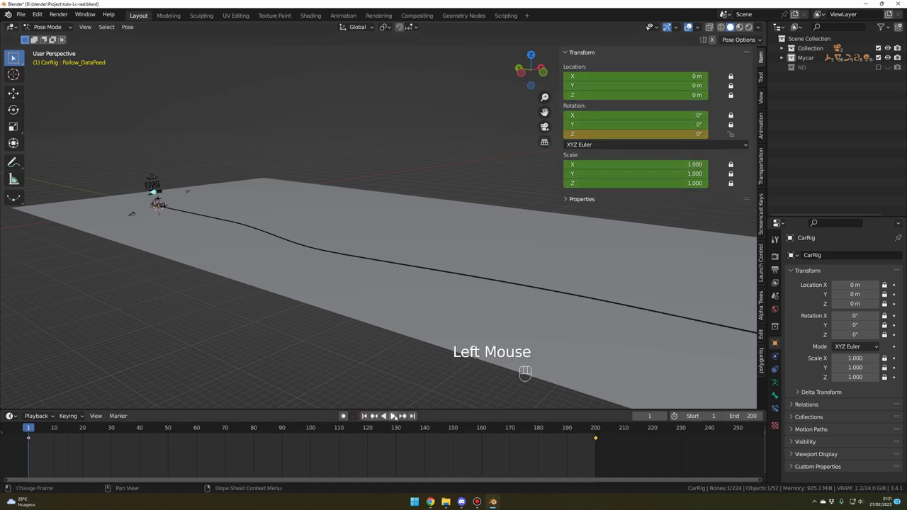
# Play back the car's keyframed drive along the path and view its motion from another angle.
pyautogui.click(393, 415)
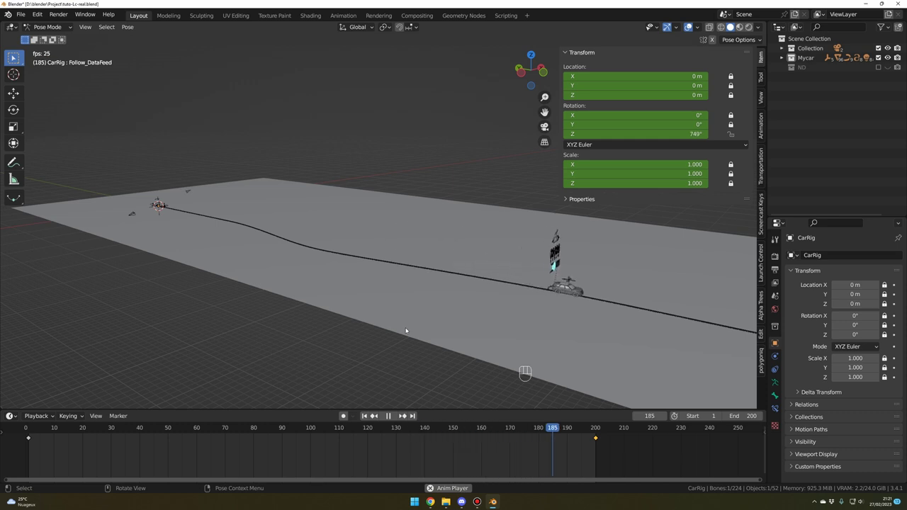
pyautogui.press('space')
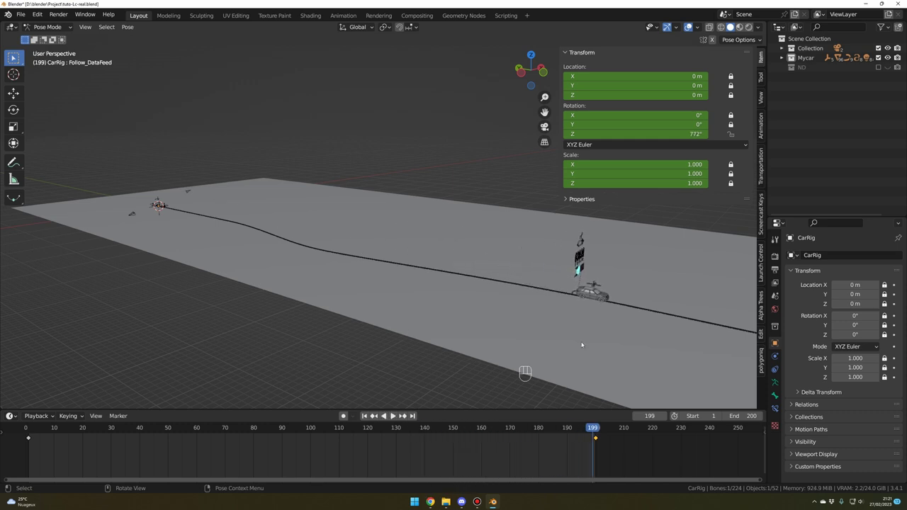
pyautogui.moveTo(576, 322); pyautogui.dragTo(544, 316, button='middle')
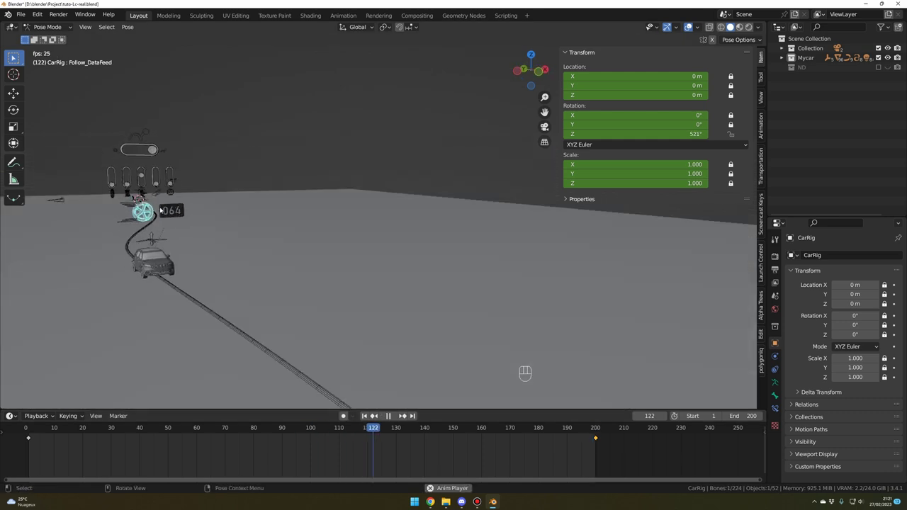
pyautogui.press('space')
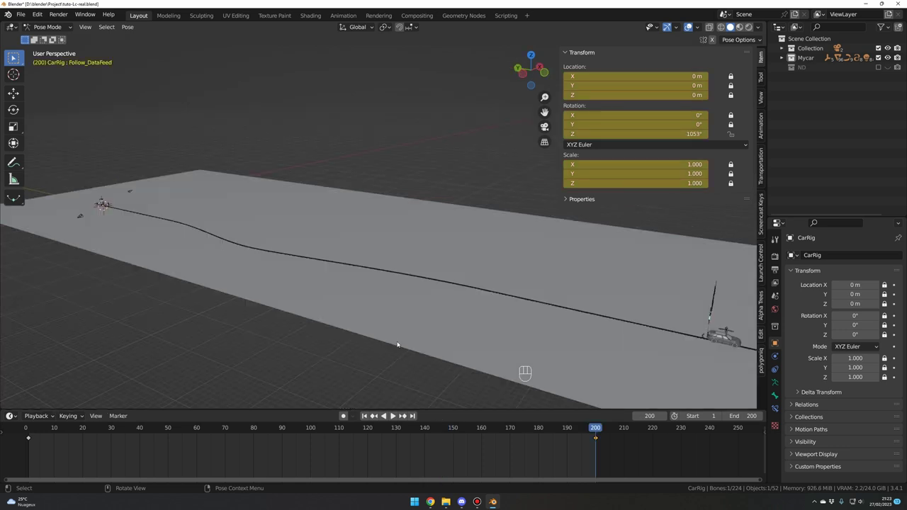
# Set the Follow_DataFeed control's Z rotation at frame 200 to 1116° and keyframe it.
pyautogui.click(489, 282)
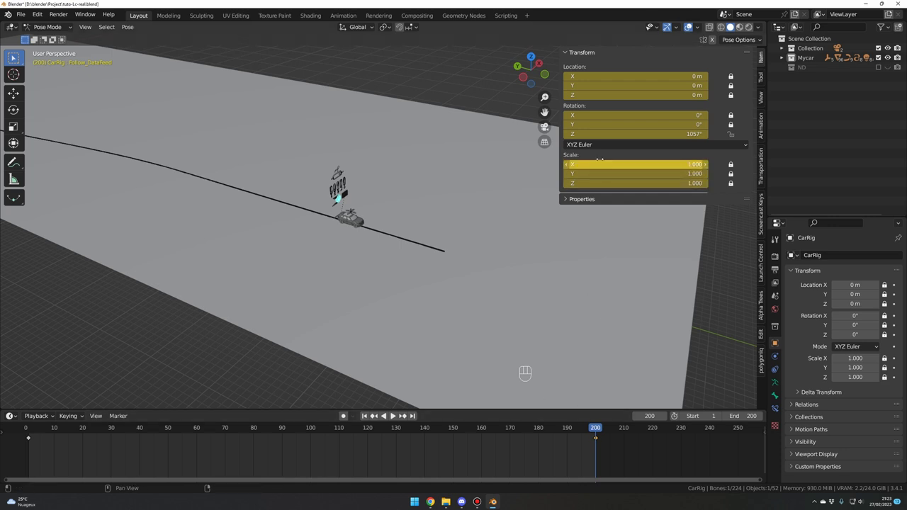
pyautogui.click(587, 134)
pyautogui.moveTo(586, 134); pyautogui.dragTo(623, 133)
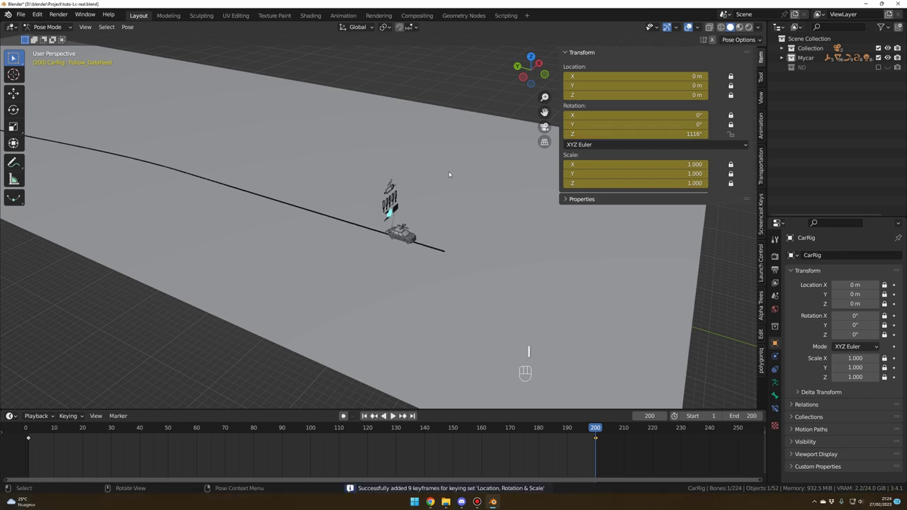
# Play back the faster drive and pause it partway to check the speedometer beside the car.
pyautogui.moveTo(455, 192); pyautogui.dragTo(496, 248, button='middle')
pyautogui.keyDown('shift'); pyautogui.moveTo(496, 248); pyautogui.dragTo(530, 319, button='middle'); pyautogui.keyUp('shift')
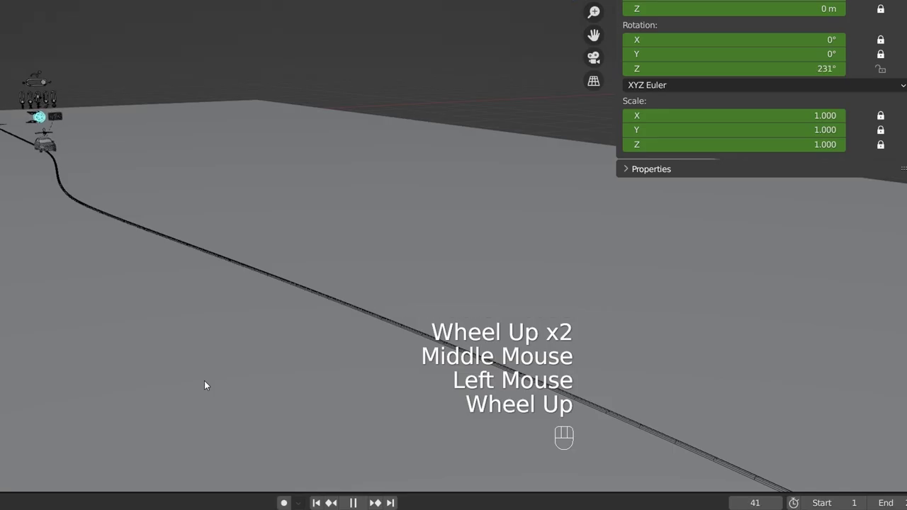
pyautogui.scroll(1, 198, 385)
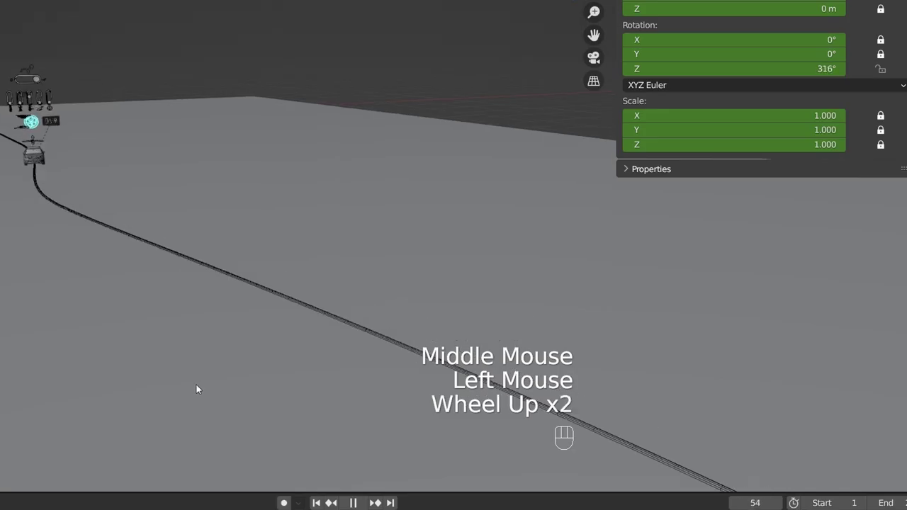
pyautogui.press('space')
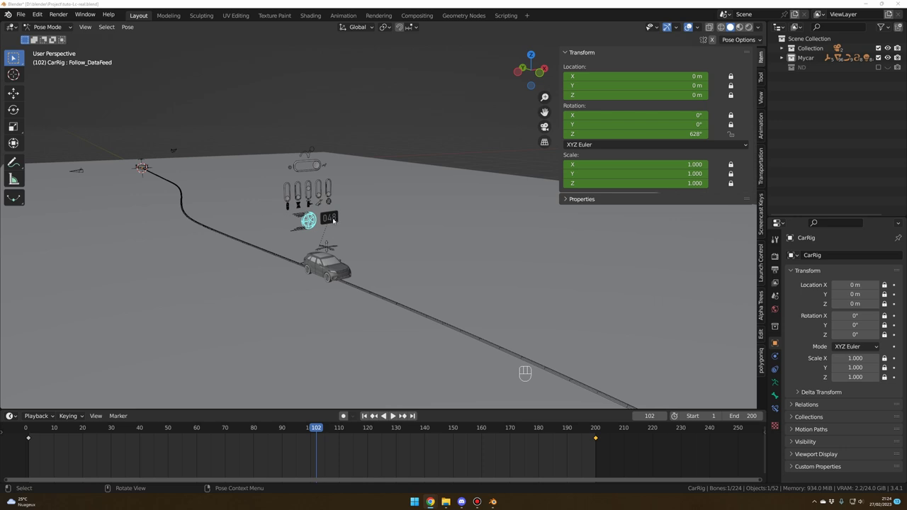
# Apply the Road Car physics preset to the rigged car in Launch Control.
pyautogui.click(760, 258)
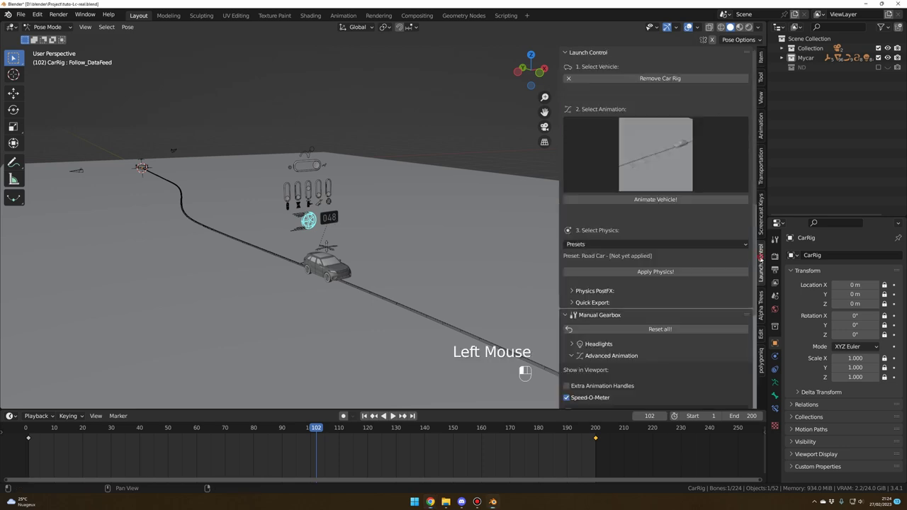
pyautogui.click(606, 245)
pyautogui.click(608, 257)
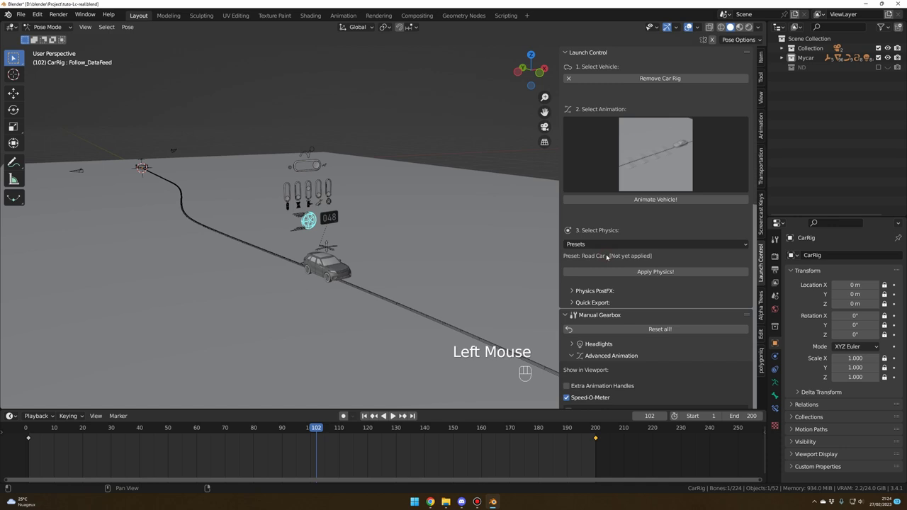
pyautogui.click(656, 274)
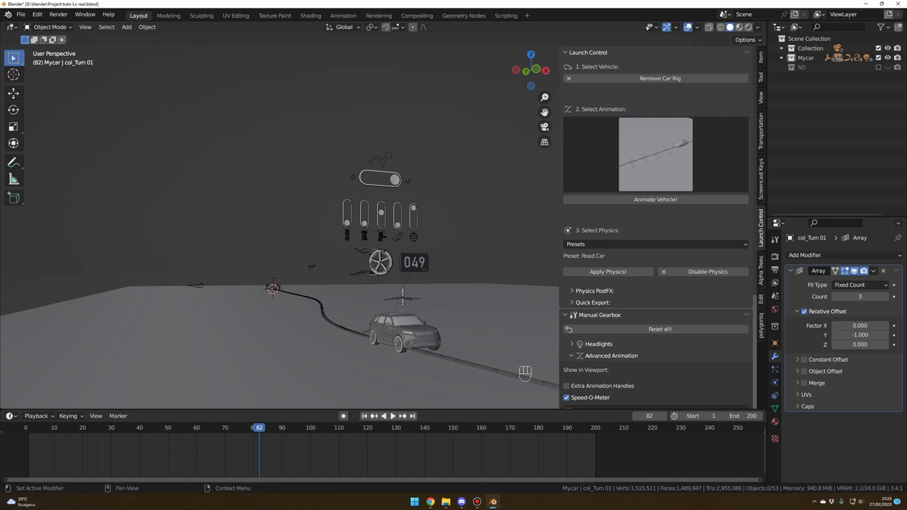
# Set the Physics PostFX body forces to pitch 9.44%, yaw 14.56%, roll 100% and up/down 39.56%, and play back the drive.
pyautogui.click(592, 292)
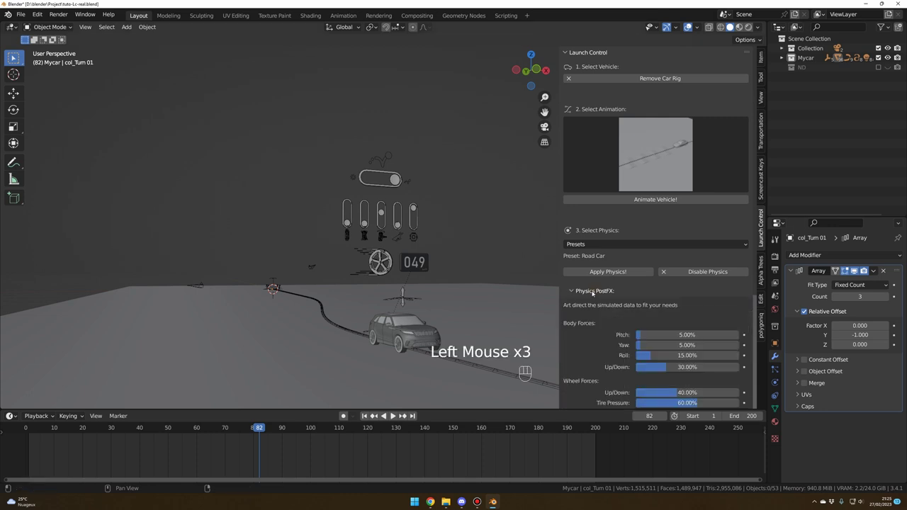
pyautogui.scroll(-2, 673, 338)
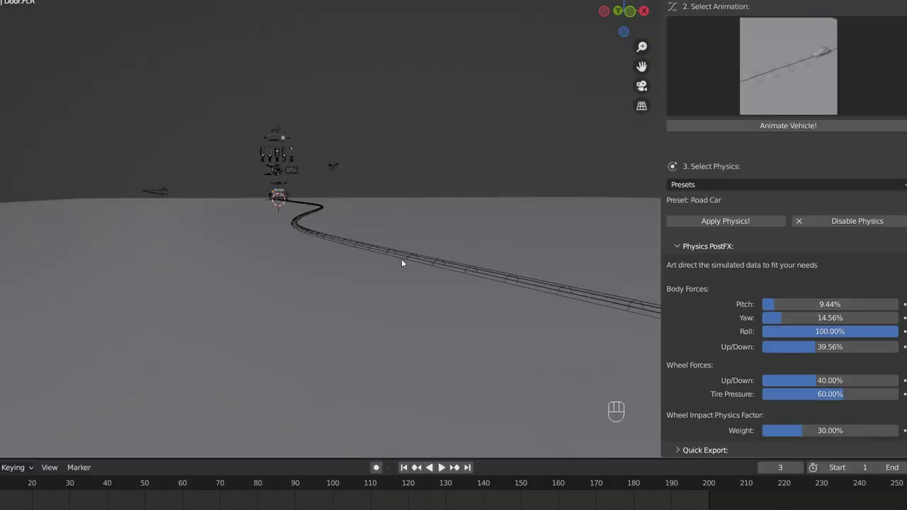
pyautogui.press('space')
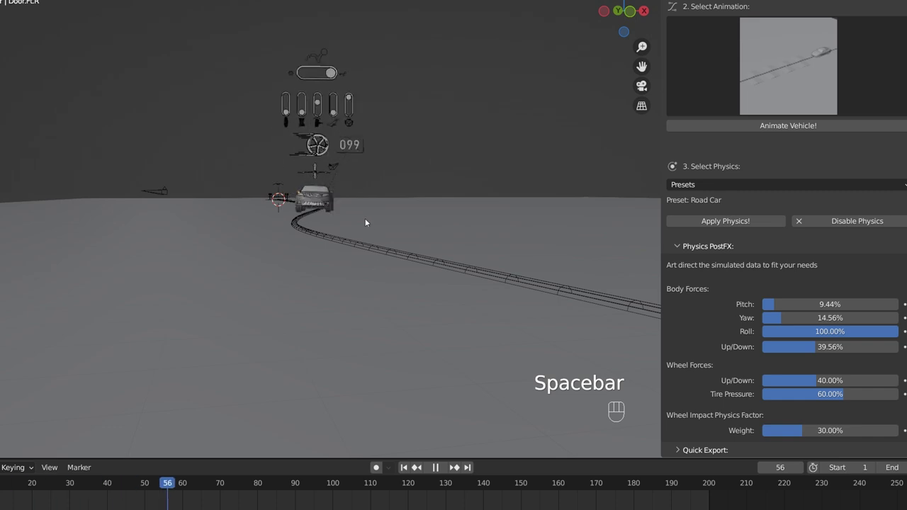
pyautogui.press('space')
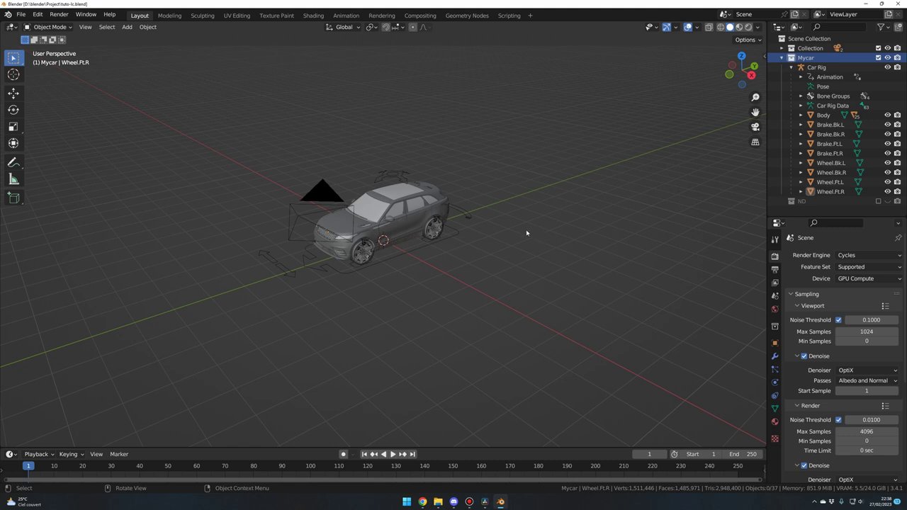
# Add a NURBS path curve beside the car and move it about 5.16 m along the X axis.
pyautogui.hotkey('shift', 'a')
pyautogui.moveTo(517, 243)
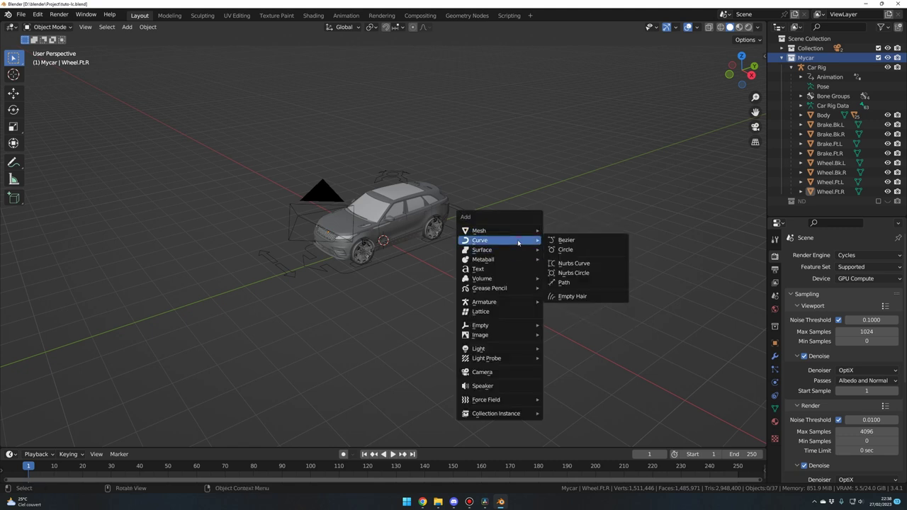
pyautogui.click(567, 282)
pyautogui.press('g')
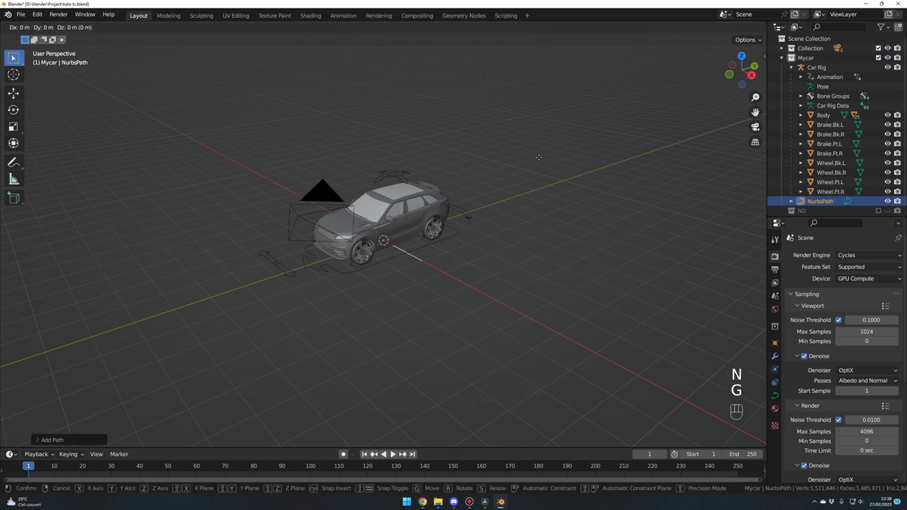
pyautogui.press('x')
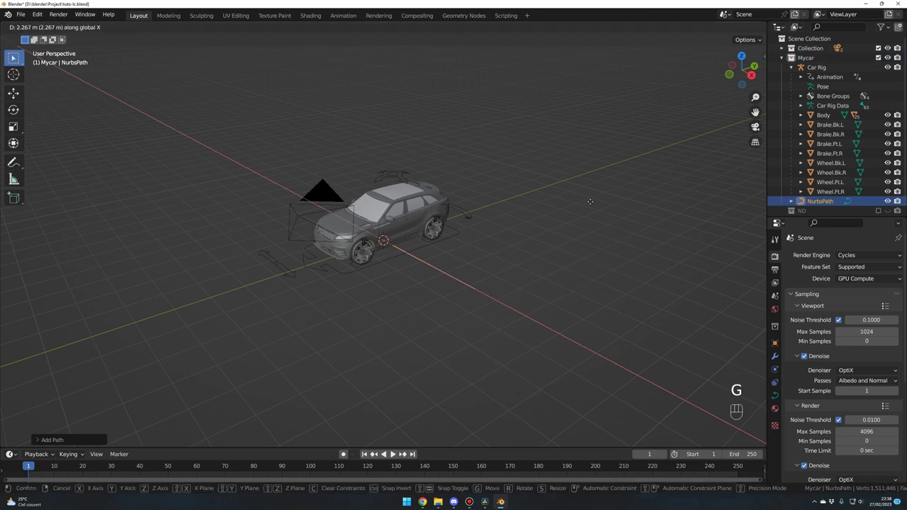
pyautogui.click(642, 250)
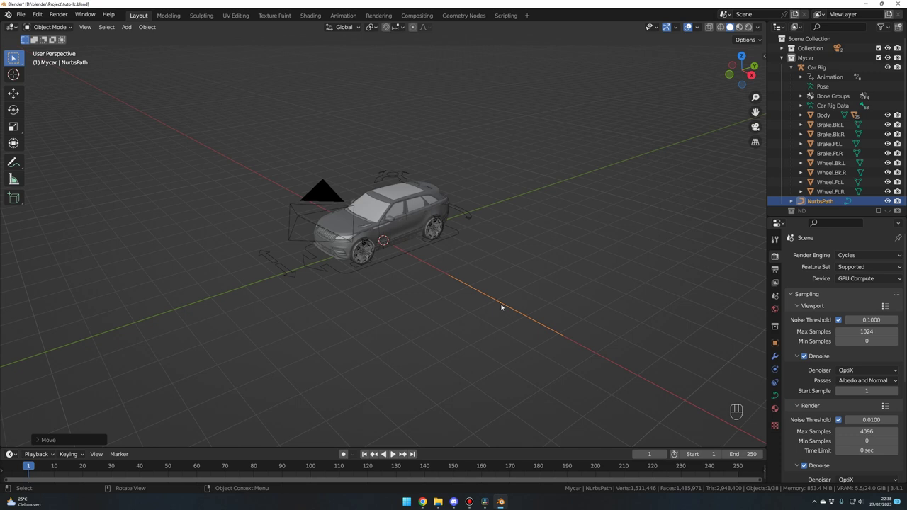
# Set the NURBS path's Z rotation to -90°.
pyautogui.press('n')
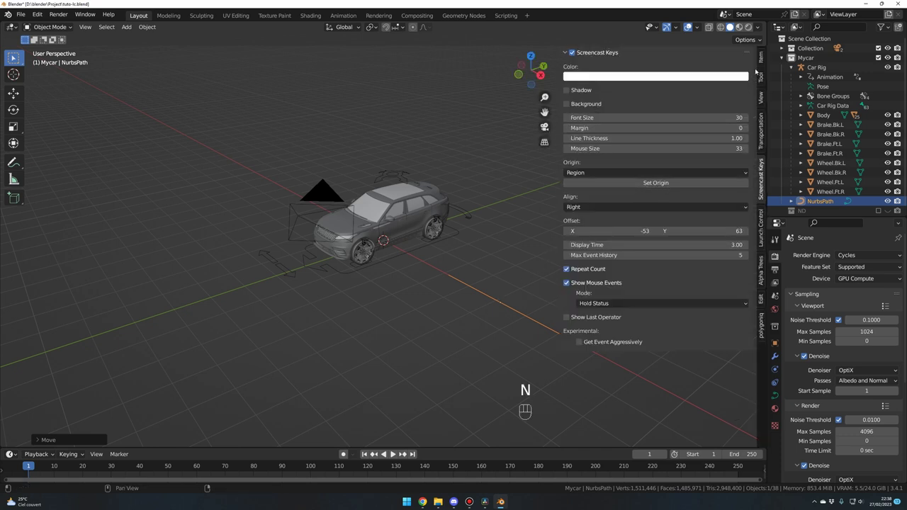
pyautogui.click(760, 58)
pyautogui.doubleClick(666, 134)
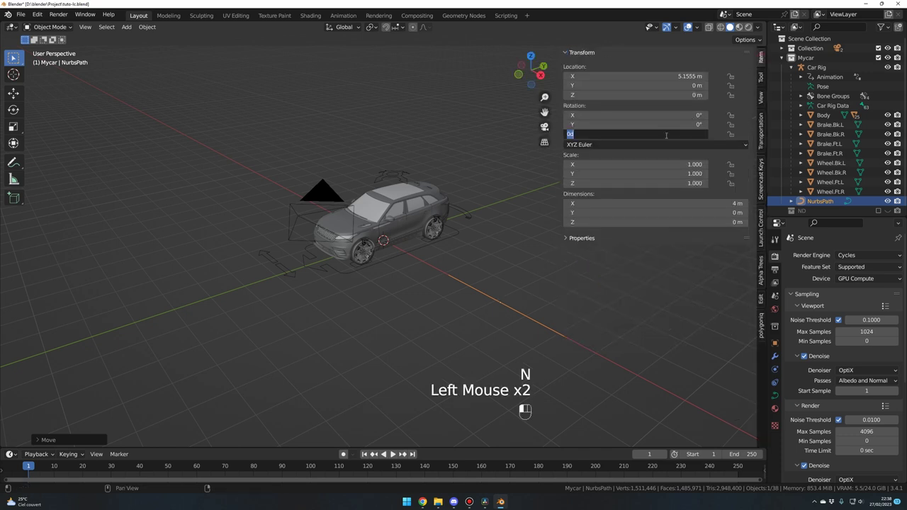
pyautogui.write('-90')
pyautogui.press('Return')
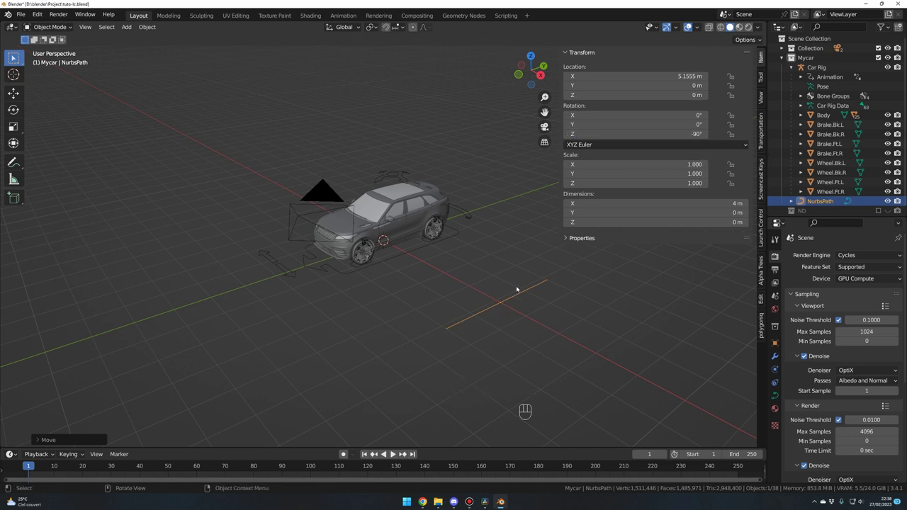
pyautogui.press('n')
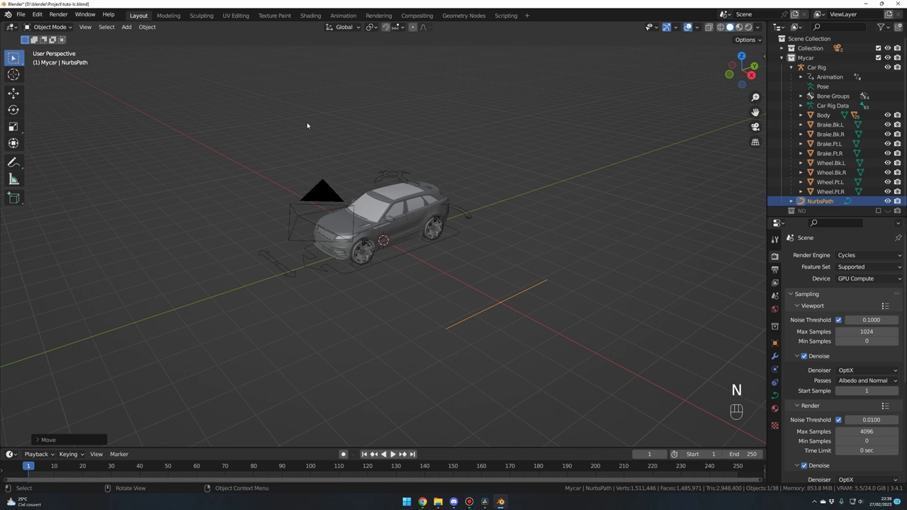
# Open the path in Edit Mode and display its curve normals to check its direction.
pyautogui.press('Tab')
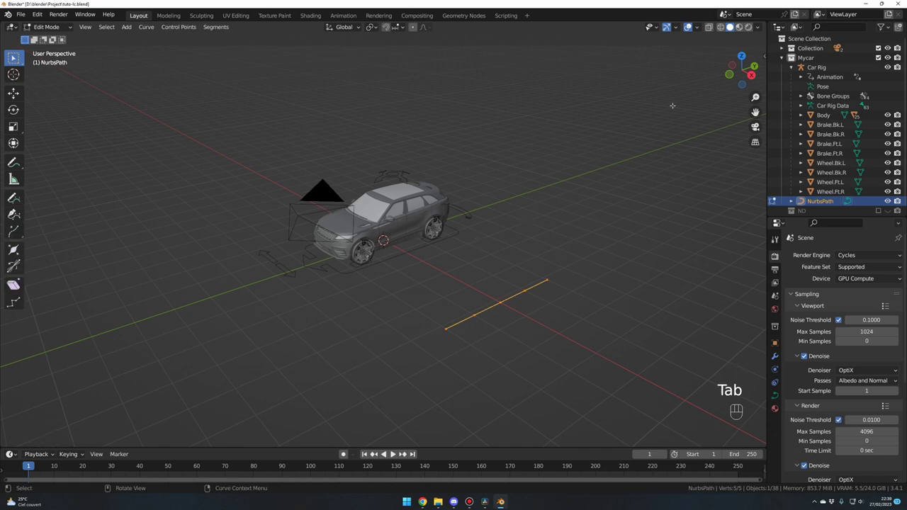
pyautogui.click(696, 27)
pyautogui.click(641, 272)
pyautogui.scroll(3, 508, 262)
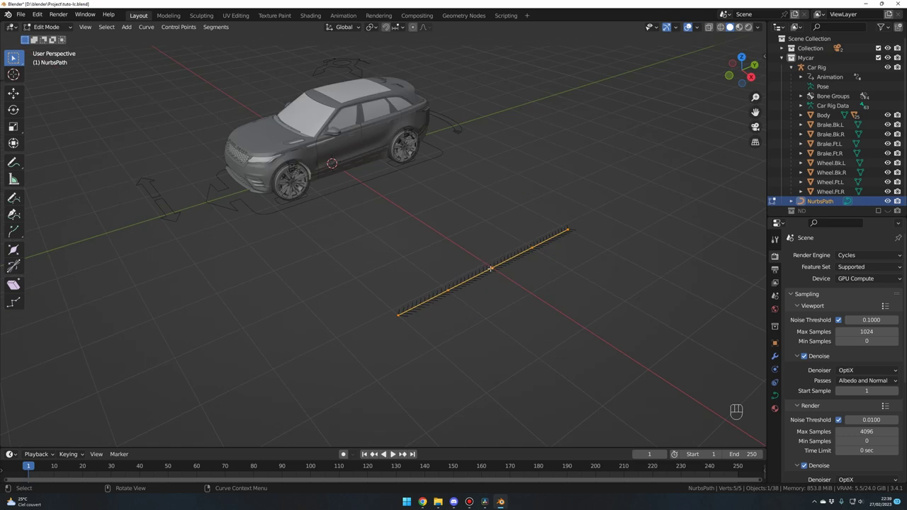
# Return to Object Mode and scale the NURBS path up to several times its length.
pyautogui.hotkey('ctrl', 'z')
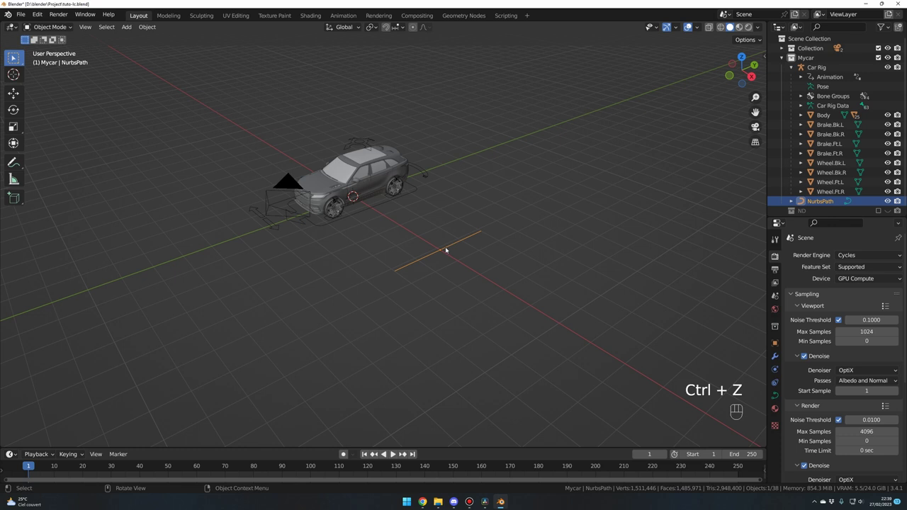
pyautogui.press('s')
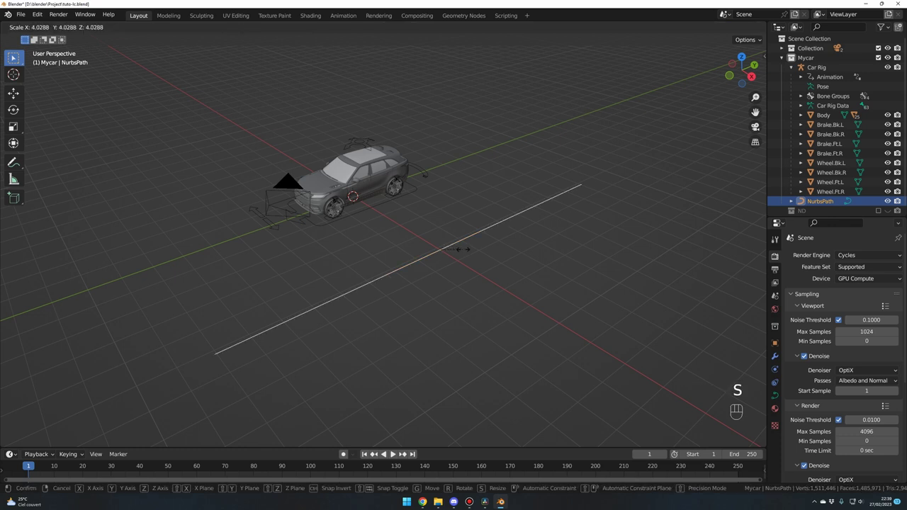
pyautogui.click(460, 254)
# Select the Car Rig armature and put it in Pose Mode with the Root bone active.
pyautogui.click(380, 213)
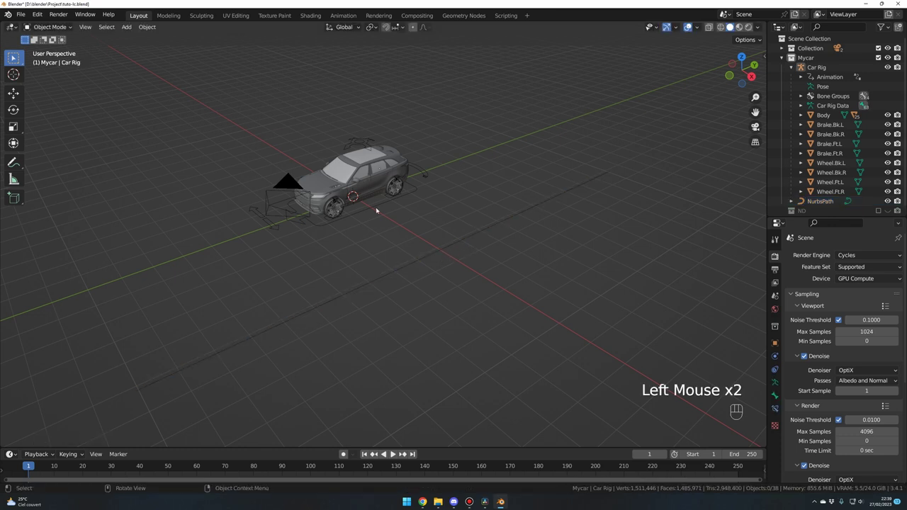
pyautogui.click(373, 207)
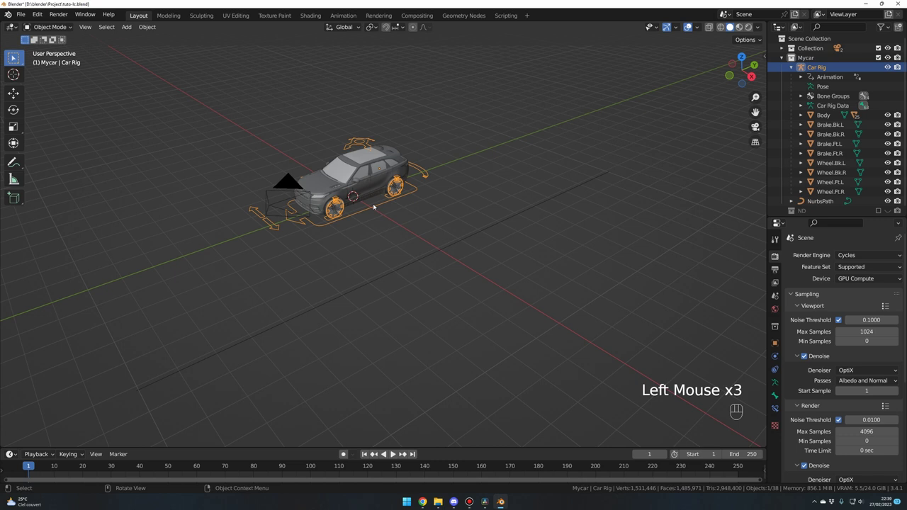
pyautogui.hotkey('ctrl', 'Tab')
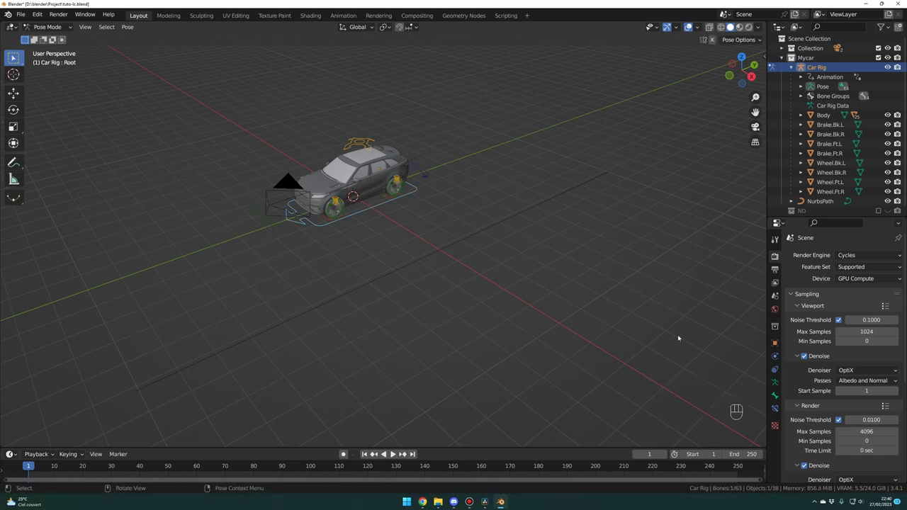
# Add a Follow Path bone constraint to the Root bone with the NURBS path as its target.
pyautogui.click(775, 410)
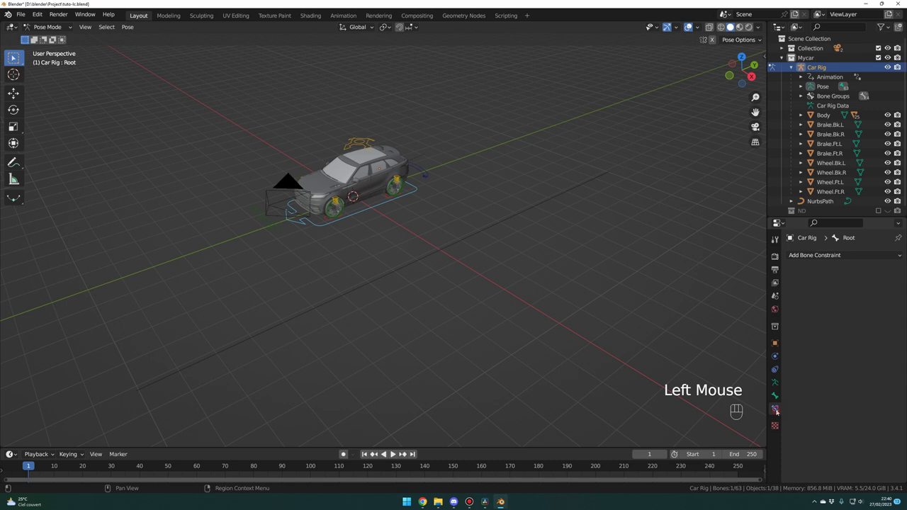
pyautogui.click(826, 256)
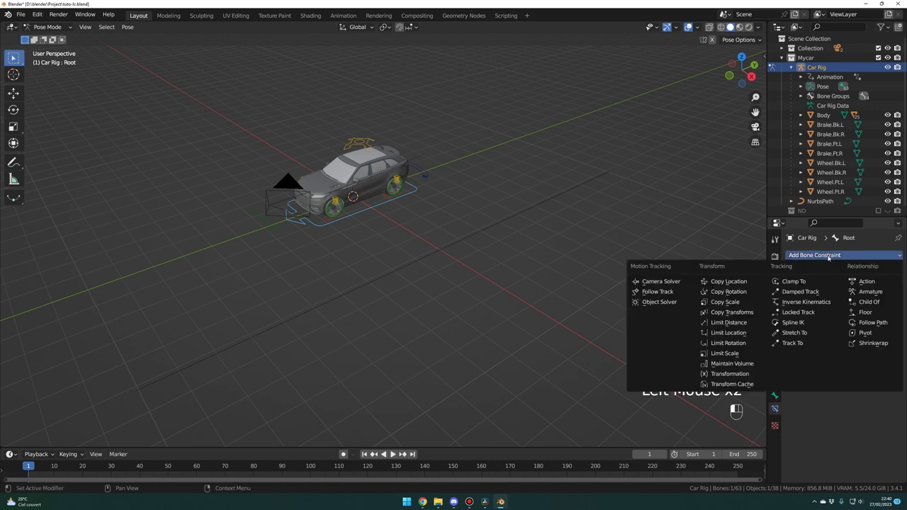
pyautogui.click(872, 322)
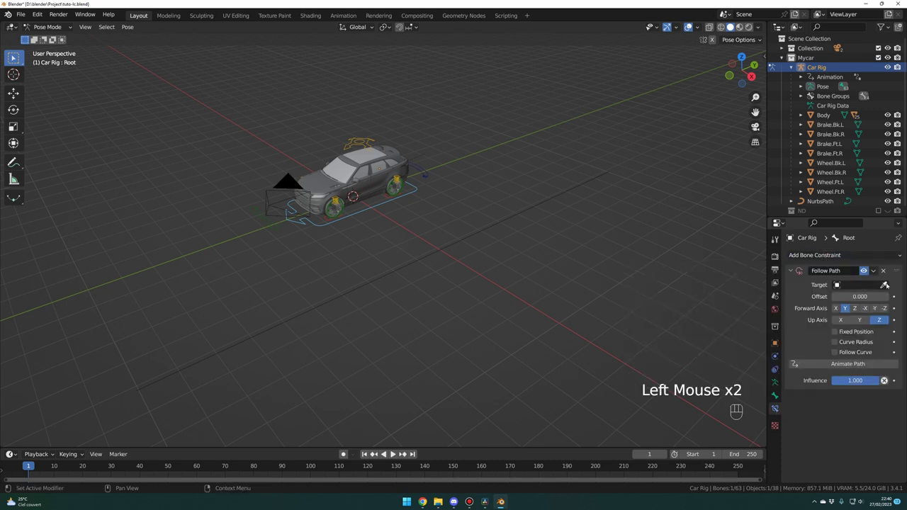
pyautogui.click(884, 285)
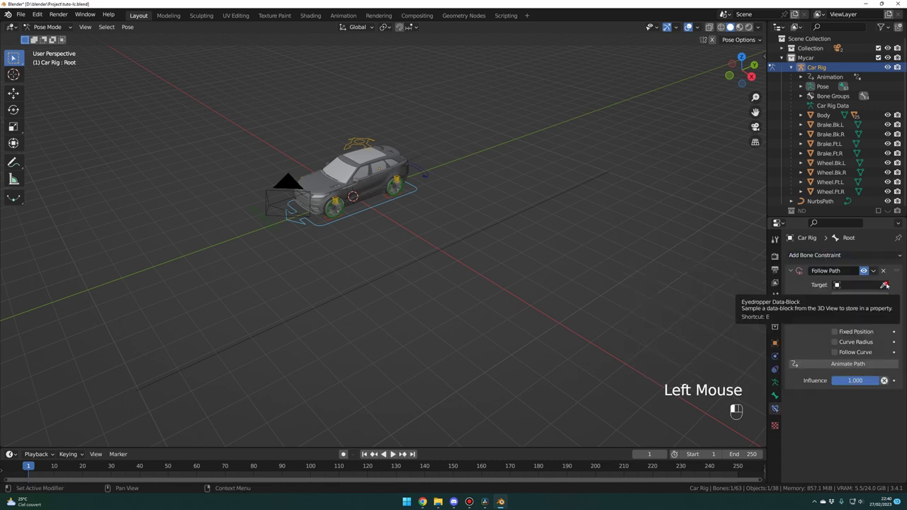
pyautogui.click(485, 227)
# Move the NurbsPath object out of the Mycar collection into the collection named Collection.
pyautogui.hotkey('ctrl', 'z')
pyautogui.moveTo(822, 206); pyautogui.dragTo(810, 51)
pyautogui.moveTo(709, 127); pyautogui.dragTo(601, 168, button='middle')
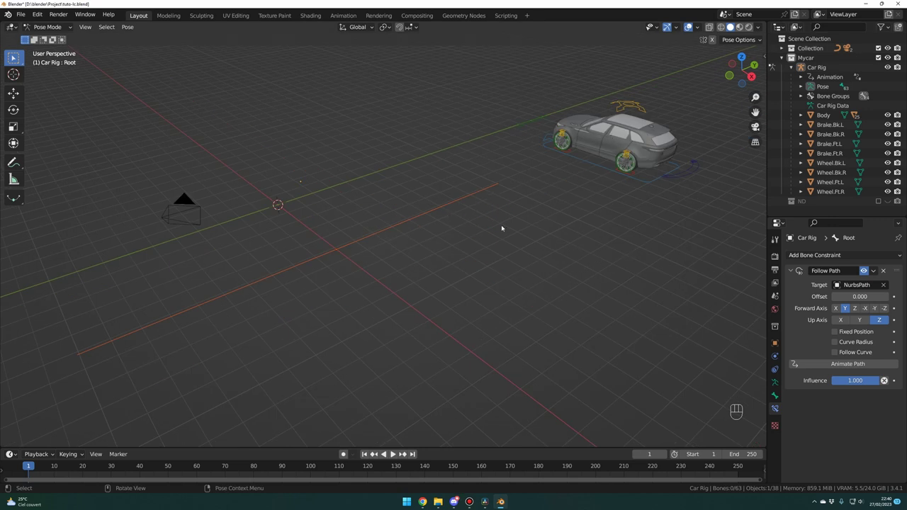
# Enable Follow Curve and Fixed Position on the Follow Path constraint, with -Y as the forward axis.
pyautogui.click(834, 353)
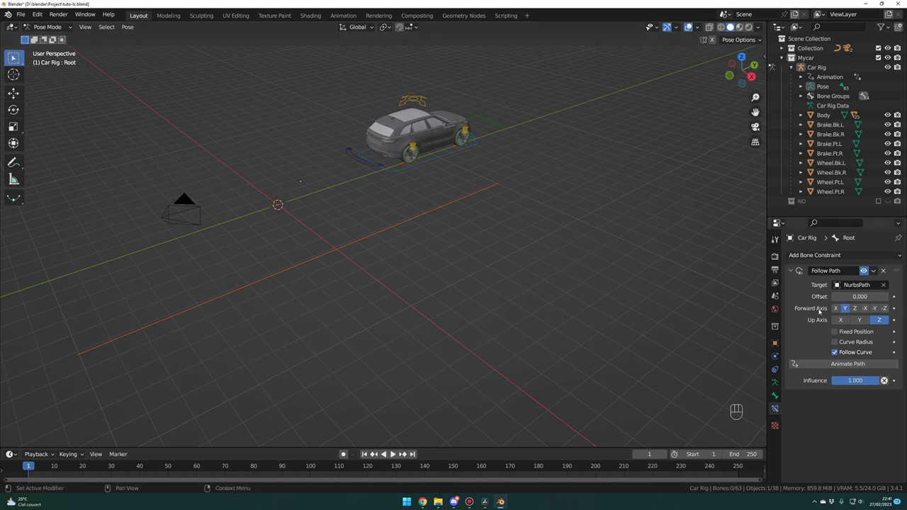
pyautogui.click(874, 308)
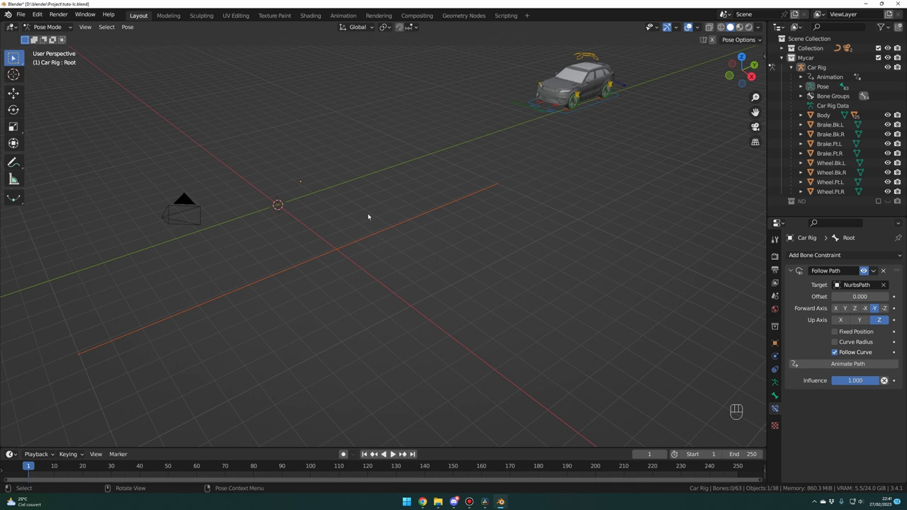
pyautogui.click(835, 332)
pyautogui.moveTo(853, 296); pyautogui.dragTo(349, 295)
pyautogui.moveTo(93, 333); pyautogui.dragTo(548, 105)
pyautogui.moveTo(482, 196); pyautogui.dragTo(570, 300)
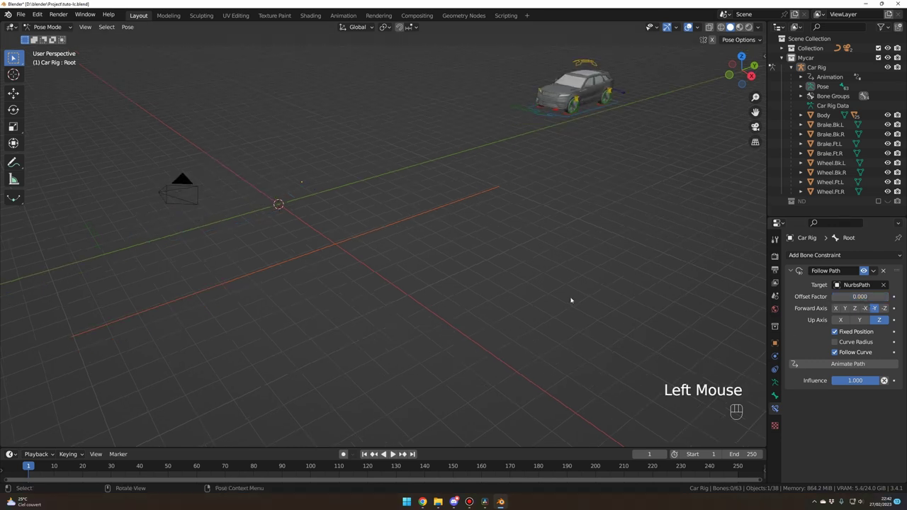
# Set the Car Rig object's location to 0 m on X, Y and Z.
pyautogui.click(774, 343)
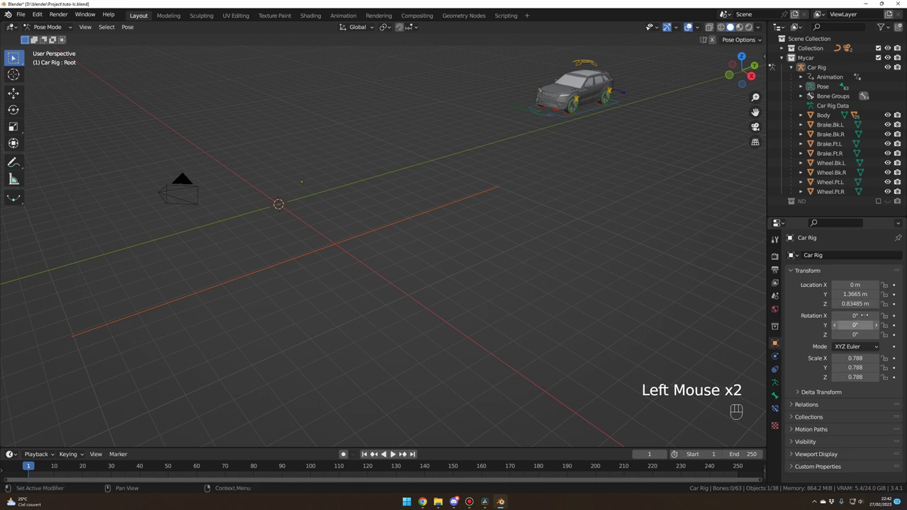
pyautogui.moveTo(857, 285)
pyautogui.mouseDown()
pyautogui.moveTo(857, 304)
pyautogui.moveTo(857, 286)
pyautogui.mouseUp()
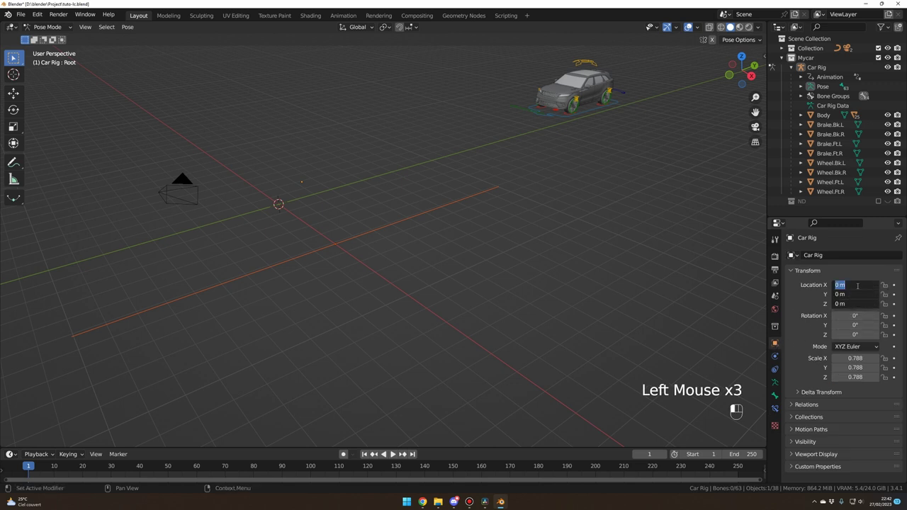
pyautogui.click(587, 262)
# Raise the Root bone along Z until the wheels rest on the ground line, and scrub the Offset Factor to check the car's travel.
pyautogui.press('KP_1')
pyautogui.doubleClick(461, 214)
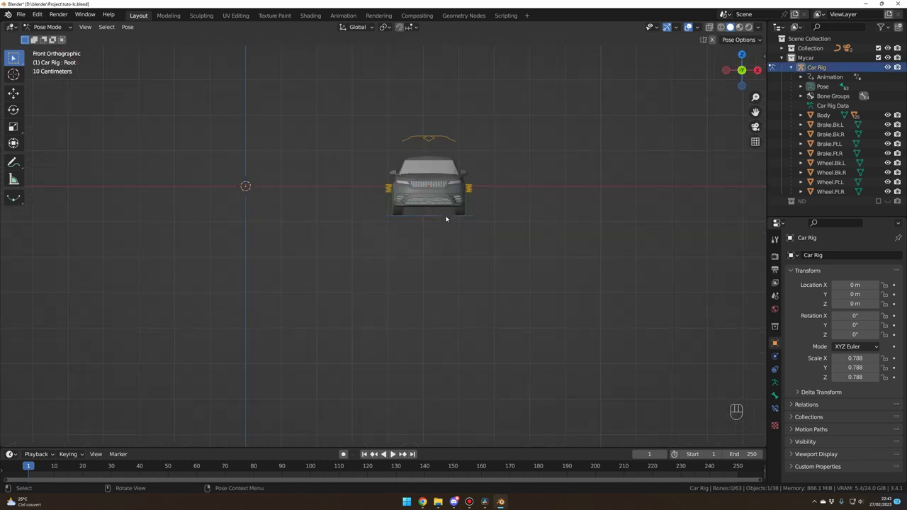
pyautogui.click(445, 218)
pyautogui.press('g')
pyautogui.press('z')
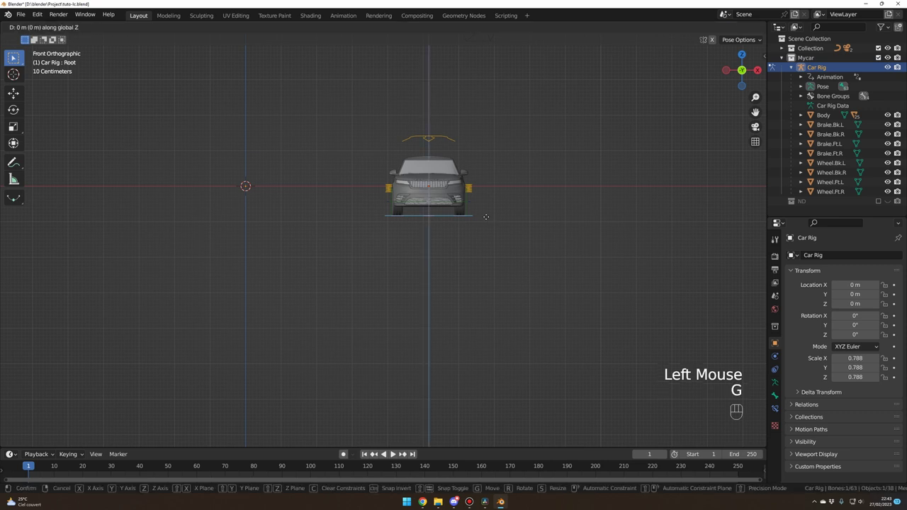
pyautogui.scroll(-2, 434, 270)
pyautogui.moveTo(485, 211); pyautogui.dragTo(487, 170, button='middle')
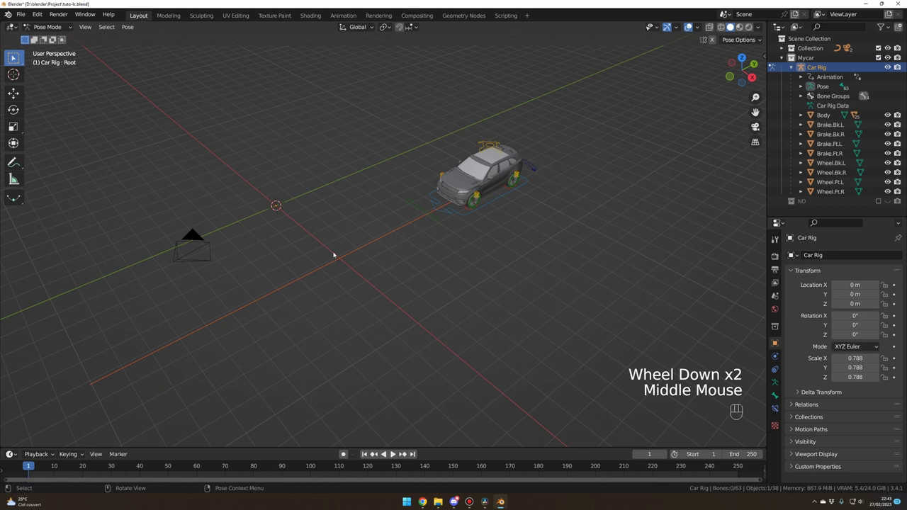
pyautogui.click(774, 409)
pyautogui.moveTo(854, 296); pyautogui.dragTo(833, 296)
pyautogui.keyDown('shift'); pyautogui.moveTo(448, 248); pyautogui.dragTo(526, 248, button='middle'); pyautogui.keyUp('shift')
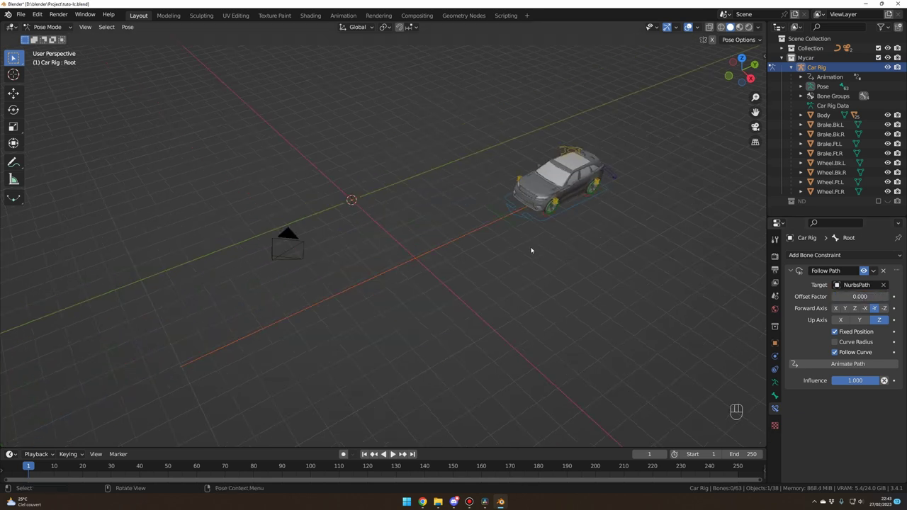
# Set the active keying set to Location, Rotation & Scale.
pyautogui.click(68, 454)
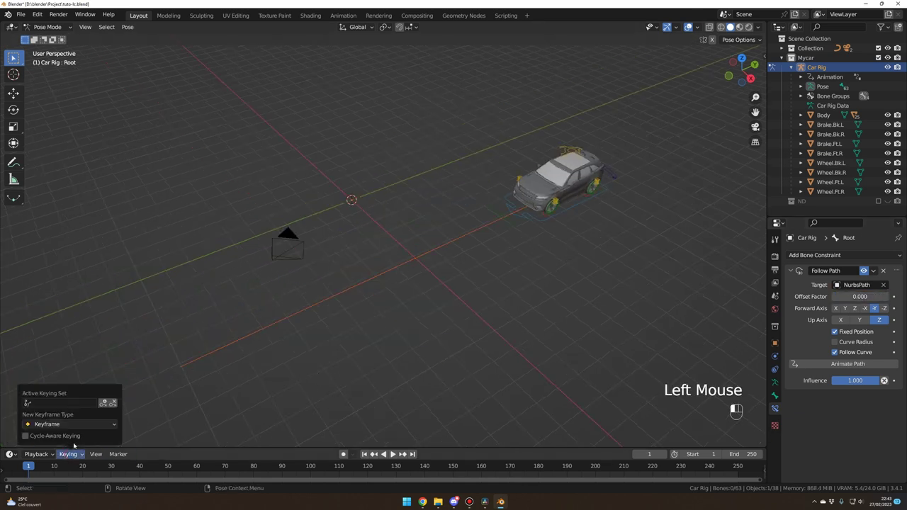
pyautogui.click(59, 403)
pyautogui.press('Up')
pyautogui.press('Up')
pyautogui.press('Up')
pyautogui.press('Up')
pyautogui.press('Up')
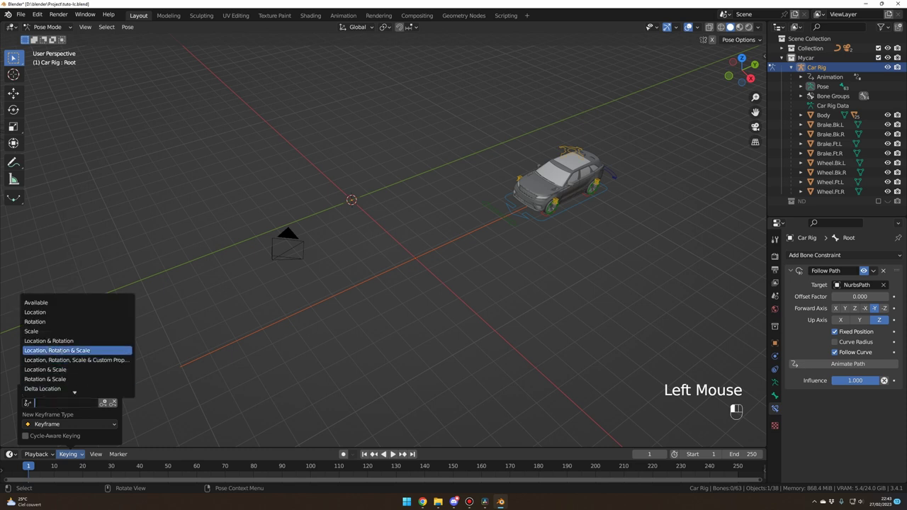
pyautogui.press('Return')
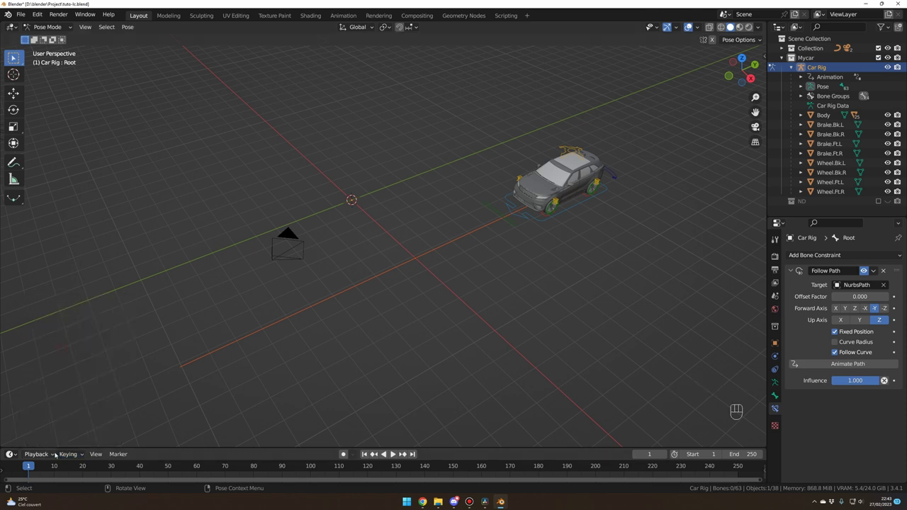
# Enlarge the timeline area and, with the Root bone selected, keyframe the constraint's Offset Factor at 0.000 on frame 1.
pyautogui.moveTo(397, 448); pyautogui.dragTo(397, 412)
pyautogui.click(578, 188)
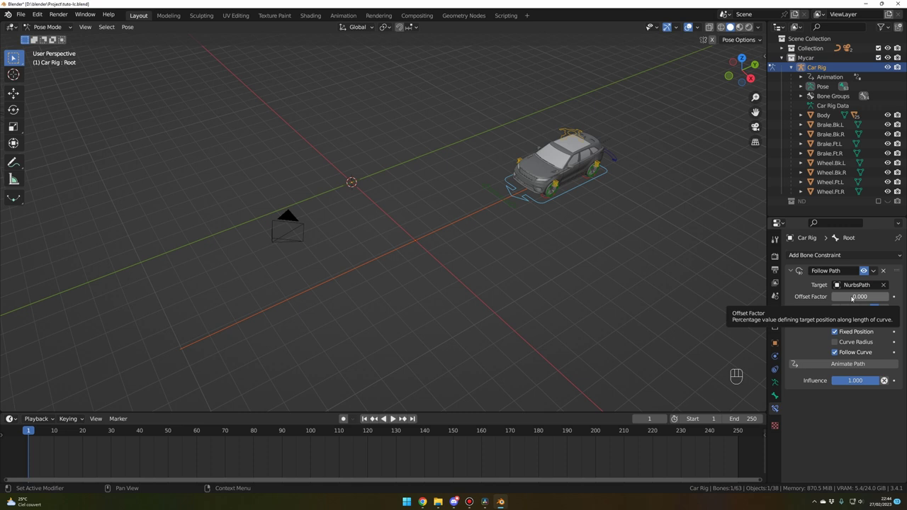
pyautogui.press('i')
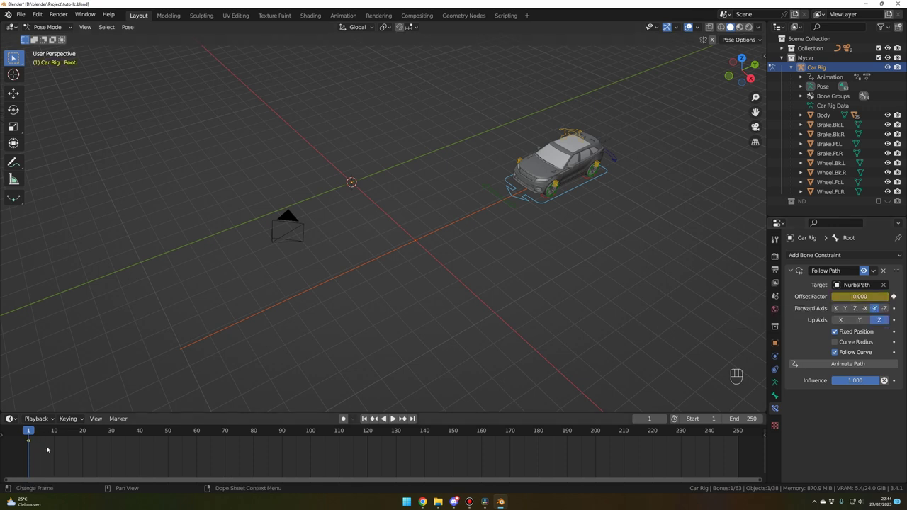
# Set the Offset Factor to 1.000 on frame 200 and keyframe it.
pyautogui.click(593, 432)
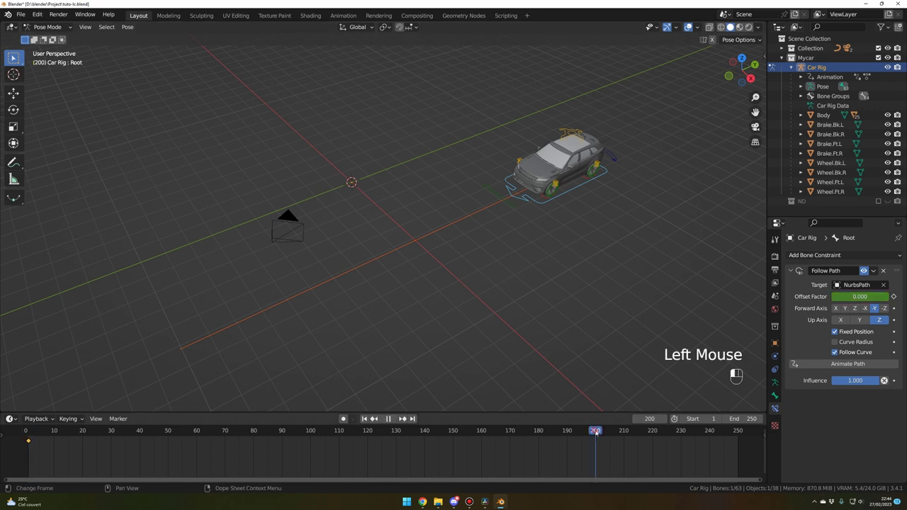
pyautogui.moveTo(845, 297); pyautogui.dragTo(862, 298)
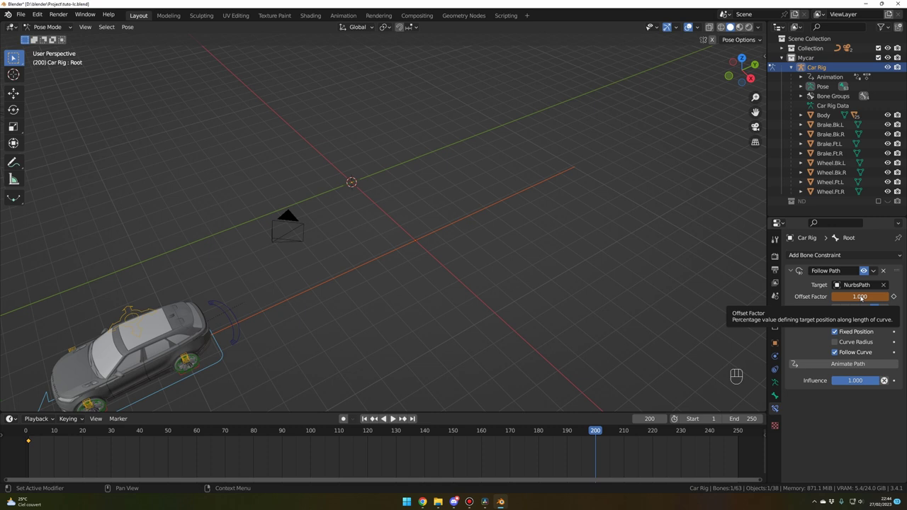
pyautogui.press('i')
# Set the scene's end frame to 200.
pyautogui.scroll(-2, 673, 333)
pyautogui.moveTo(673, 333); pyautogui.dragTo(709, 368, button='middle')
pyautogui.click(744, 418)
pyautogui.write('200a')
# Give all the keyframes Linear interpolation and play the animation from the first frame.
pyautogui.click(343, 464)
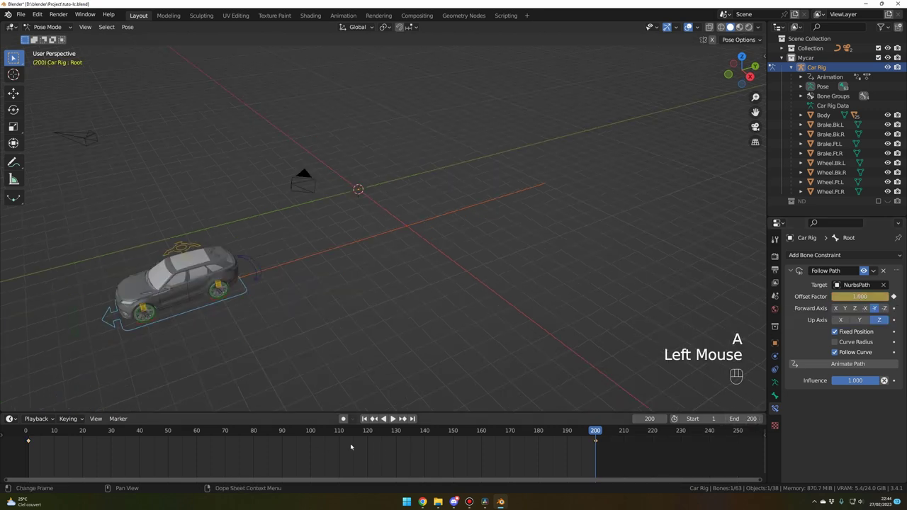
pyautogui.press('a')
pyautogui.rightClick(350, 448)
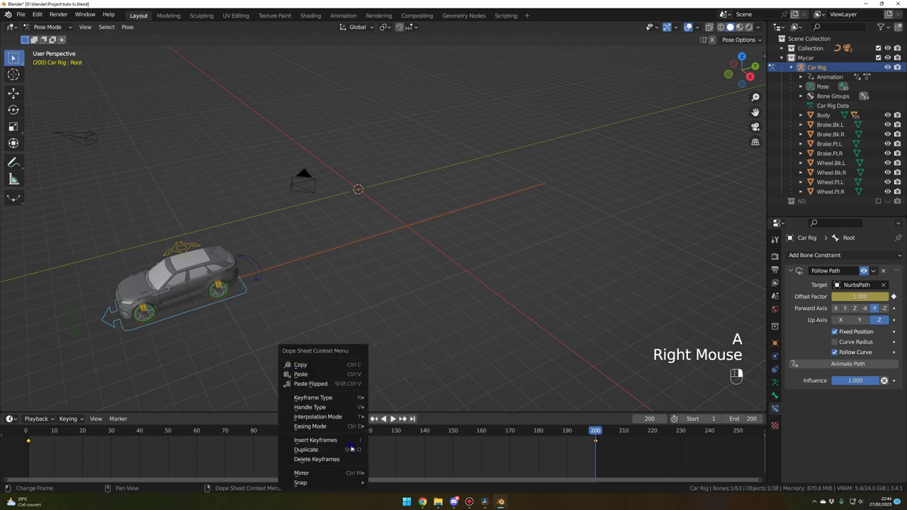
pyautogui.moveTo(338, 418)
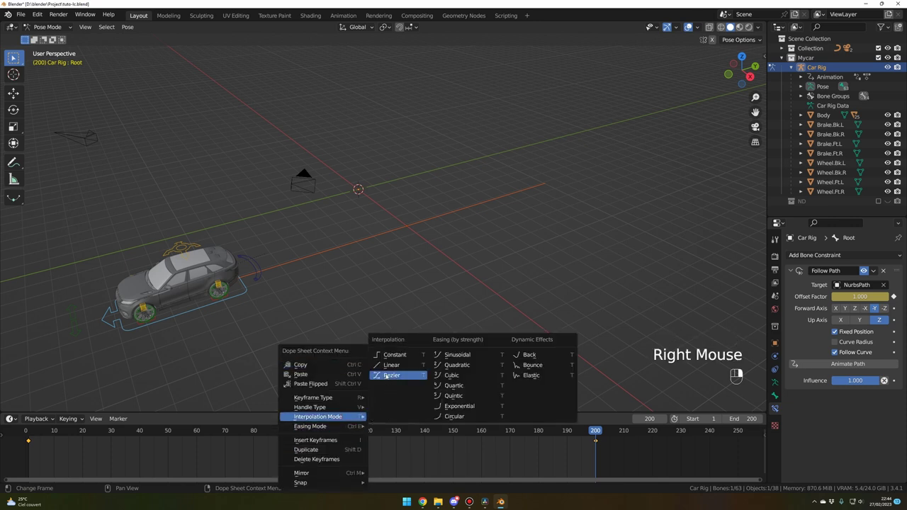
pyautogui.click(391, 365)
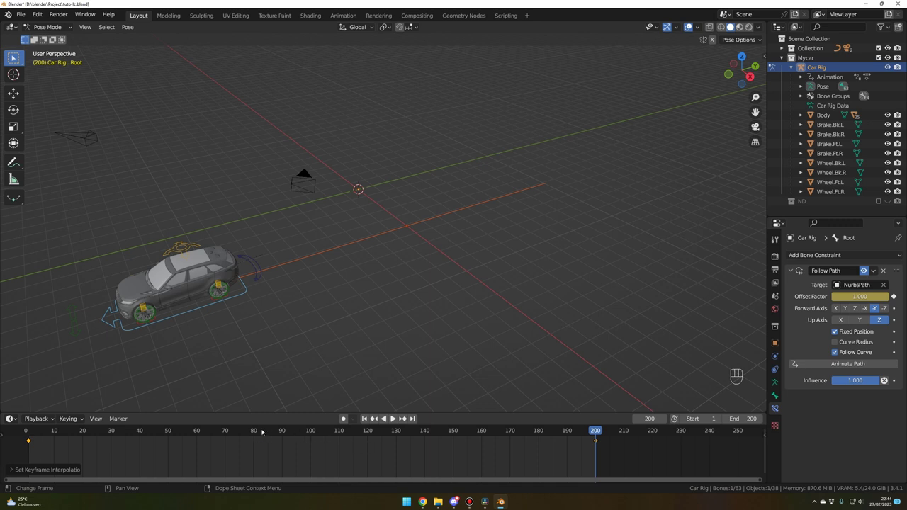
pyautogui.click(364, 418)
pyautogui.click(393, 418)
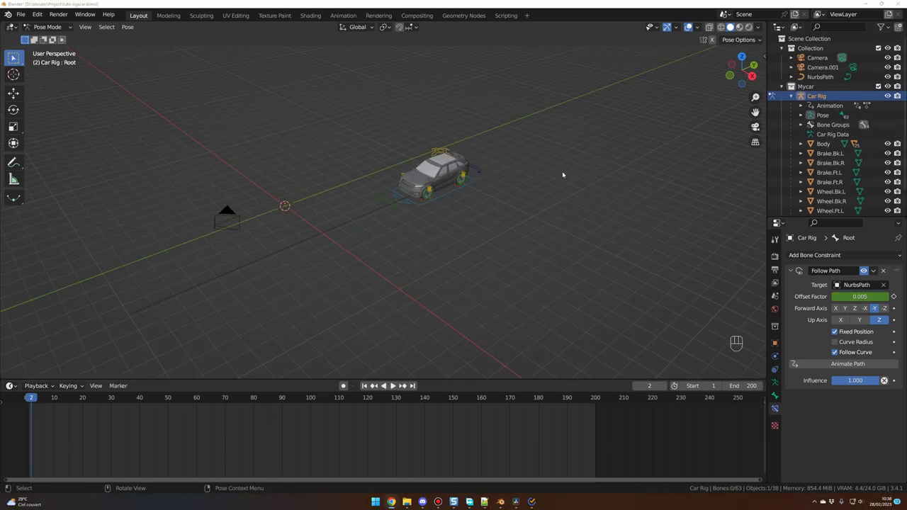
# Switch the rig from Pose Mode to Object Mode and open the NURBS path in Edit Mode.
pyautogui.press('Tab')
pyautogui.press('Tab')
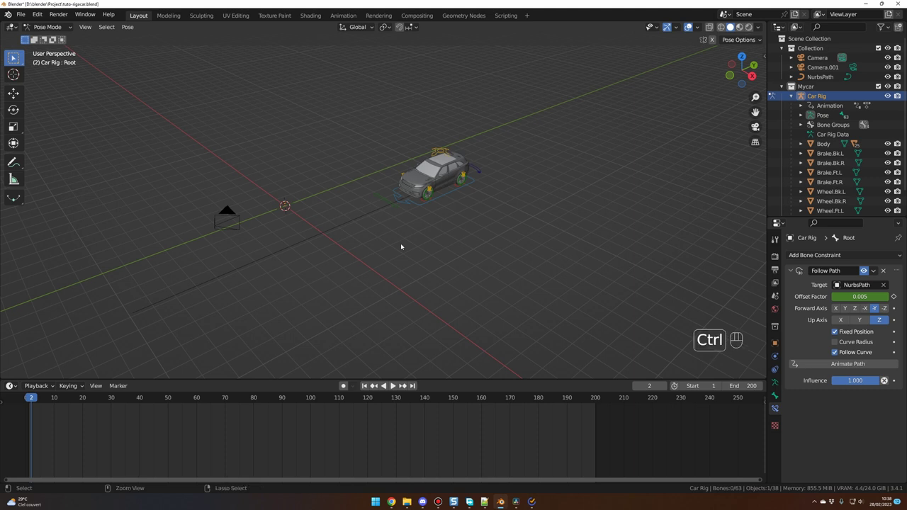
pyautogui.hotkey('ctrl', 'Tab')
pyautogui.click(353, 226)
pyautogui.click(353, 225)
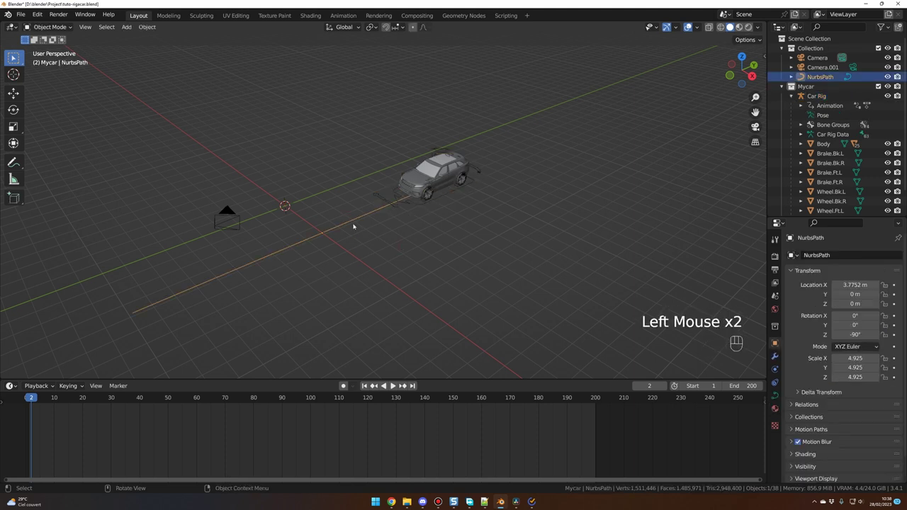
pyautogui.press('Tab')
# Lengthen the path by extruding its far end point twice in the negative Y direction.
pyautogui.scroll(-3, 352, 225)
pyautogui.click(386, 230)
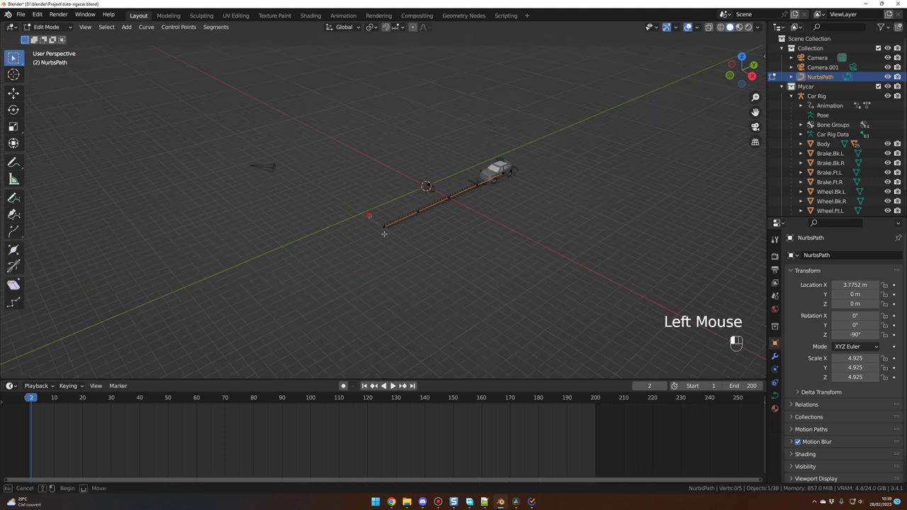
pyautogui.press('e')
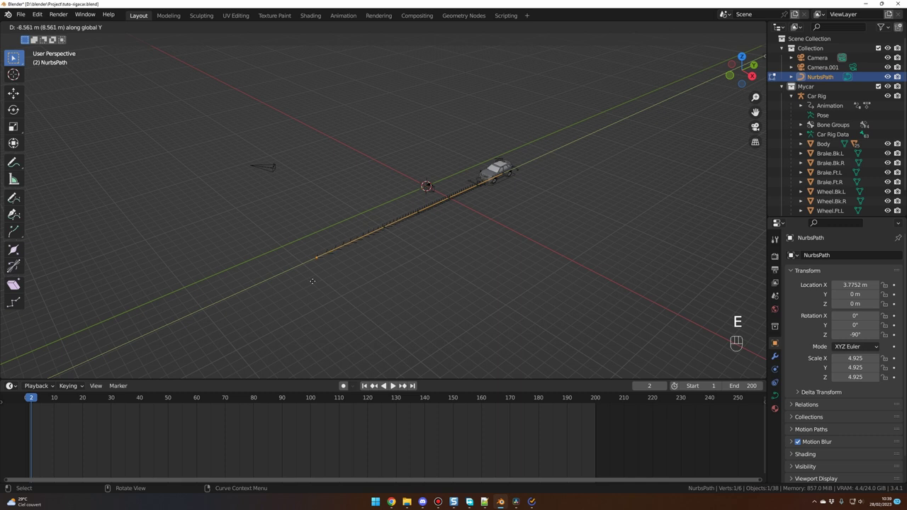
pyautogui.click(203, 308)
pyautogui.keyDown('shift'); pyautogui.moveTo(203, 308); pyautogui.dragTo(371, 288, button='middle'); pyautogui.keyUp('shift')
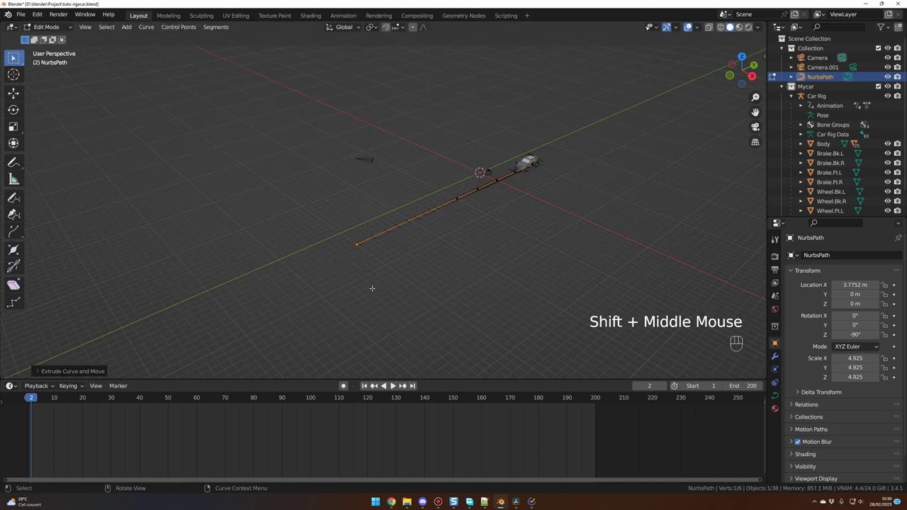
pyautogui.click(354, 246)
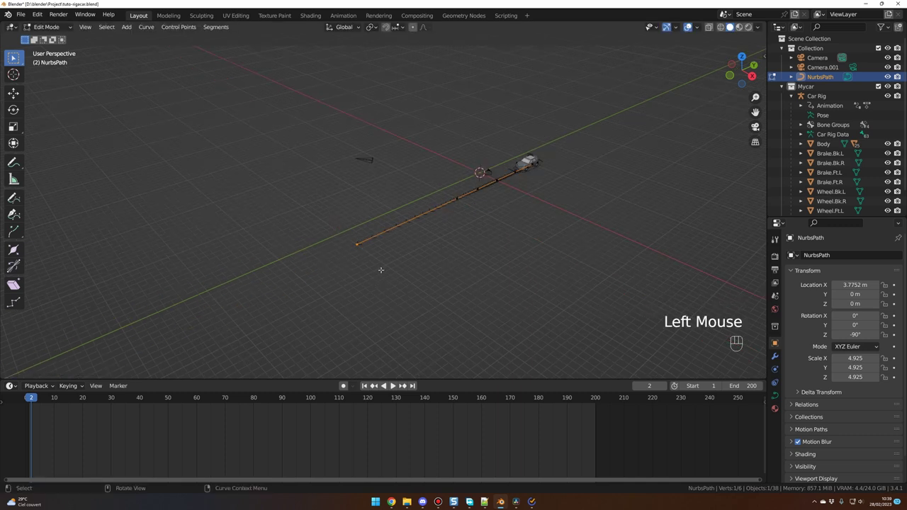
pyautogui.press('e')
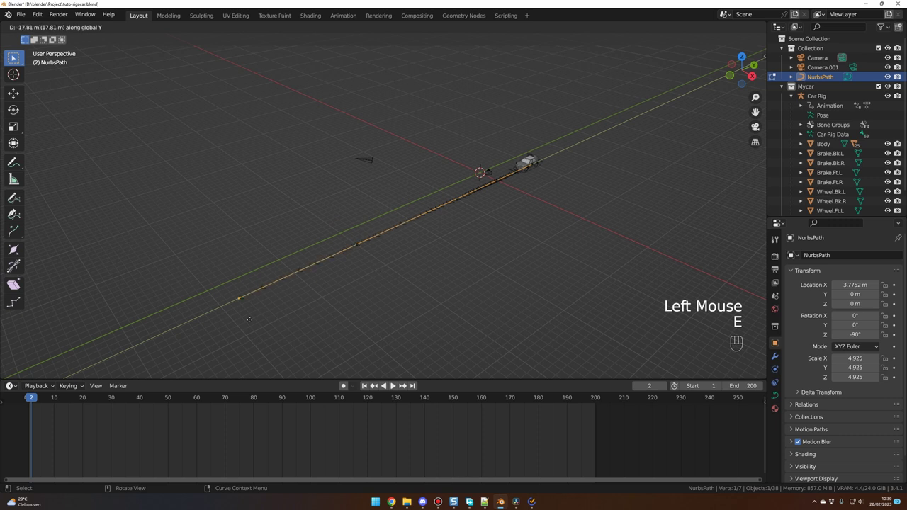
pyautogui.click(334, 234)
# Bend the NURBS path by moving the control point before its far end about 4 m in the negative X direction.
pyautogui.moveTo(334, 234); pyautogui.dragTo(373, 267)
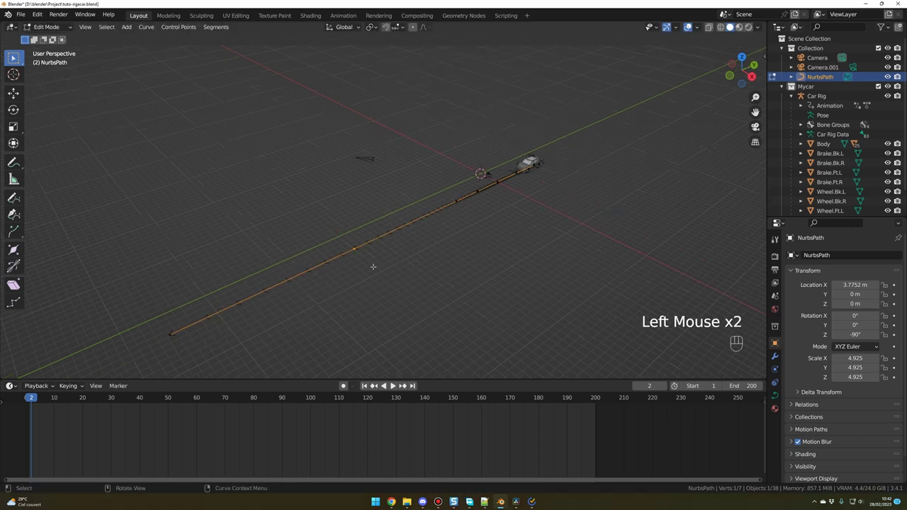
pyautogui.press('g')
pyautogui.press('x')
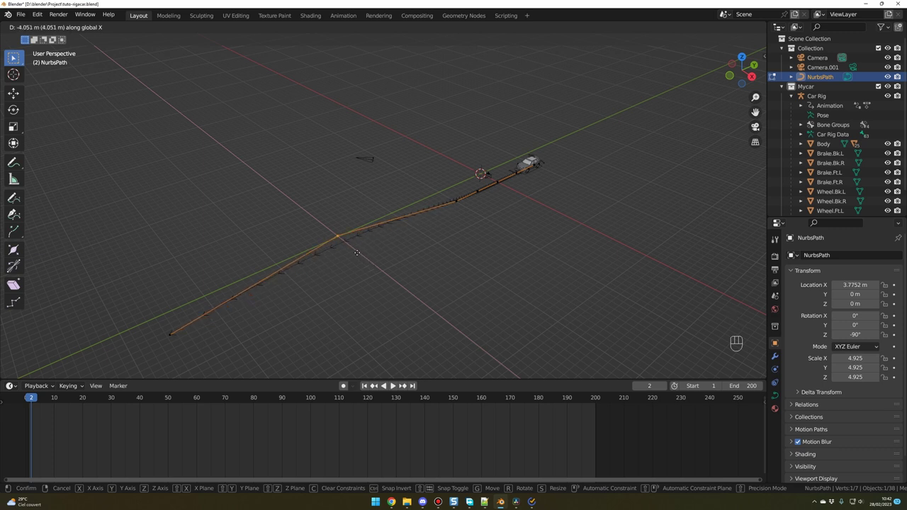
pyautogui.click(357, 253)
# Extend the NURBS path by extruding its far end point farther in the negative Y direction.
pyautogui.scroll(-2, 310, 284)
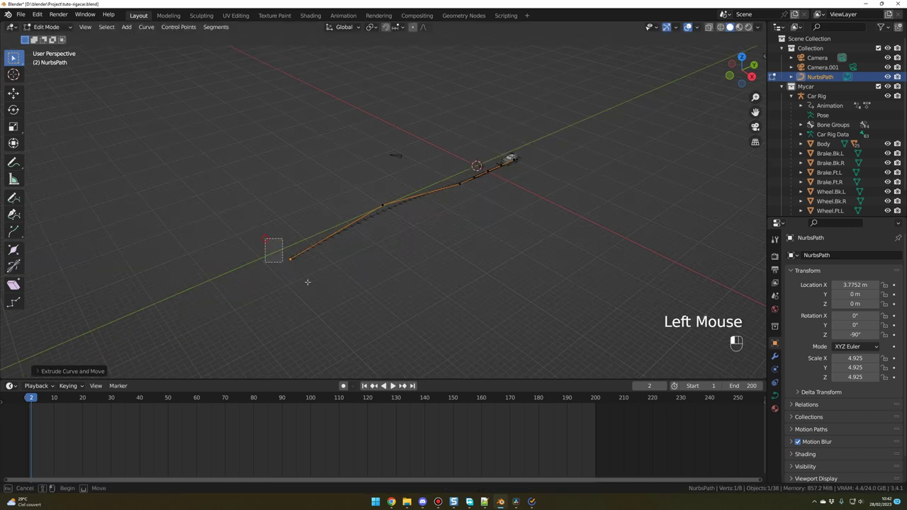
pyautogui.press('e')
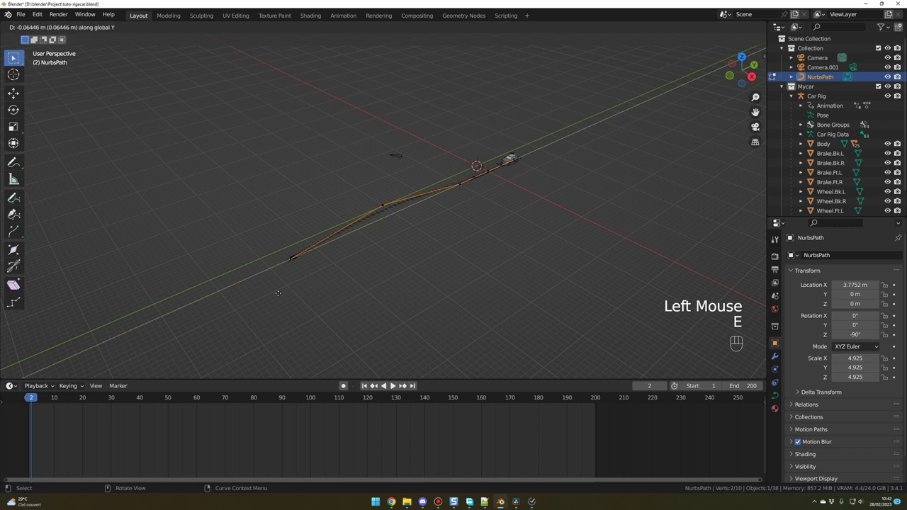
pyautogui.click(168, 317)
# Reshape the path's first bend by moving its control point in the negative Y direction and slightly farther in negative X.
pyautogui.moveTo(168, 316); pyautogui.dragTo(319, 219, button='middle')
pyautogui.moveTo(319, 219); pyautogui.dragTo(361, 241)
pyautogui.press('g')
pyautogui.press('y')
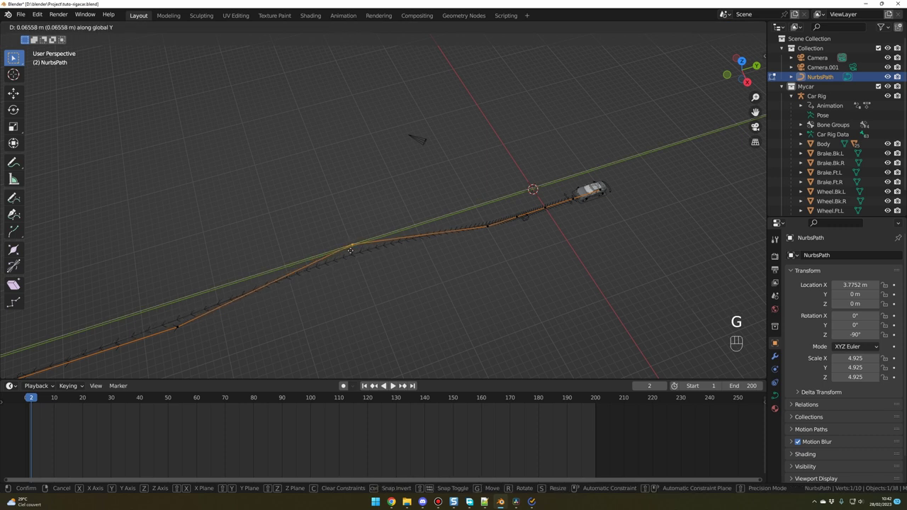
pyautogui.click(356, 267)
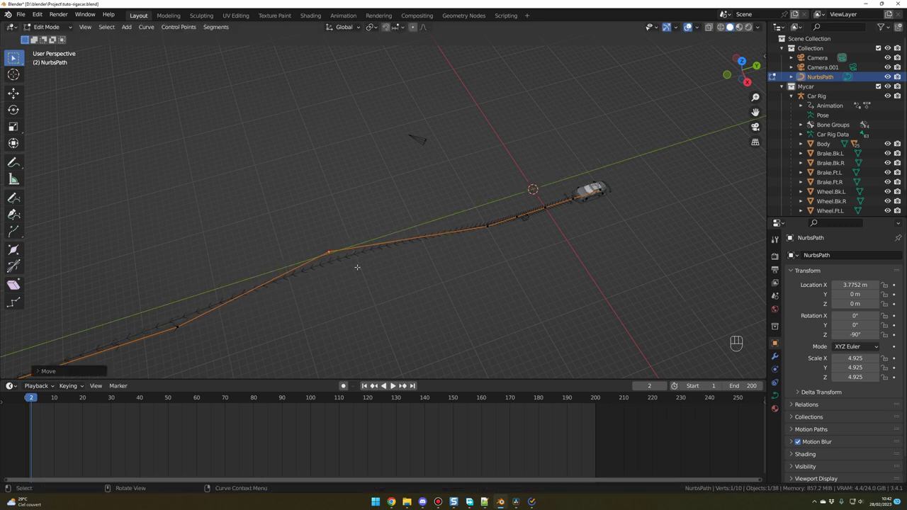
pyautogui.press('g')
pyautogui.press('x')
pyautogui.click(360, 261)
# Play the animation and watch how the car follows the reshaped path.
pyautogui.scroll(-3, 408, 277)
pyautogui.scroll(1, 408, 277)
pyautogui.press('space')
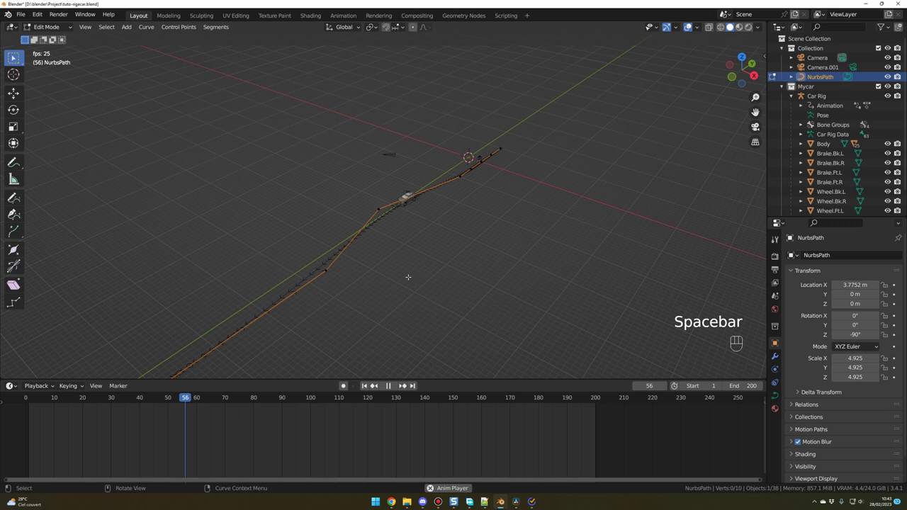
pyautogui.moveTo(408, 277); pyautogui.dragTo(433, 241, button='middle')
pyautogui.scroll(2, 432, 241)
pyautogui.keyDown('shift'); pyautogui.moveTo(432, 241); pyautogui.dragTo(461, 202, button='middle'); pyautogui.keyUp('shift')
pyautogui.scroll(-1, 423, 216)
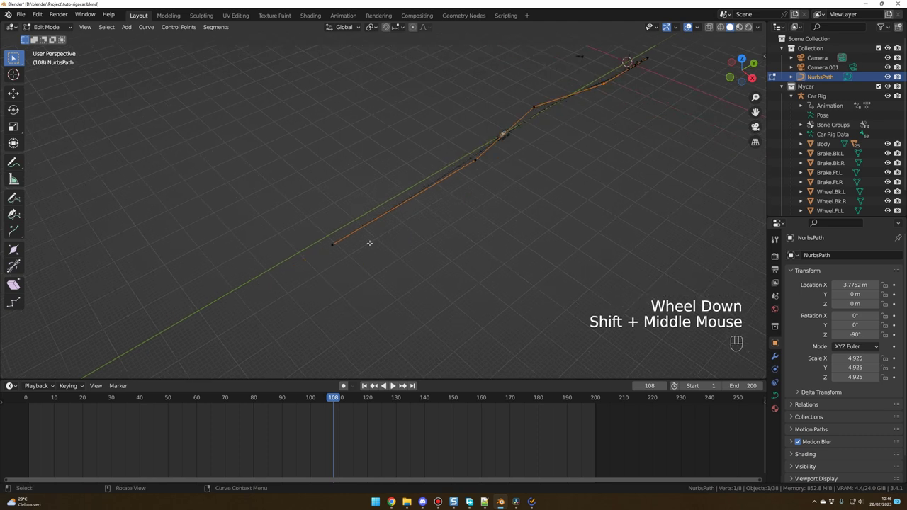
# Move the path's far end point farther away from the car's start and replay the animation to check it.
pyautogui.click(372, 263)
pyautogui.press('g')
pyautogui.click(276, 296)
pyautogui.press('space')
pyautogui.scroll(1, 446, 283)
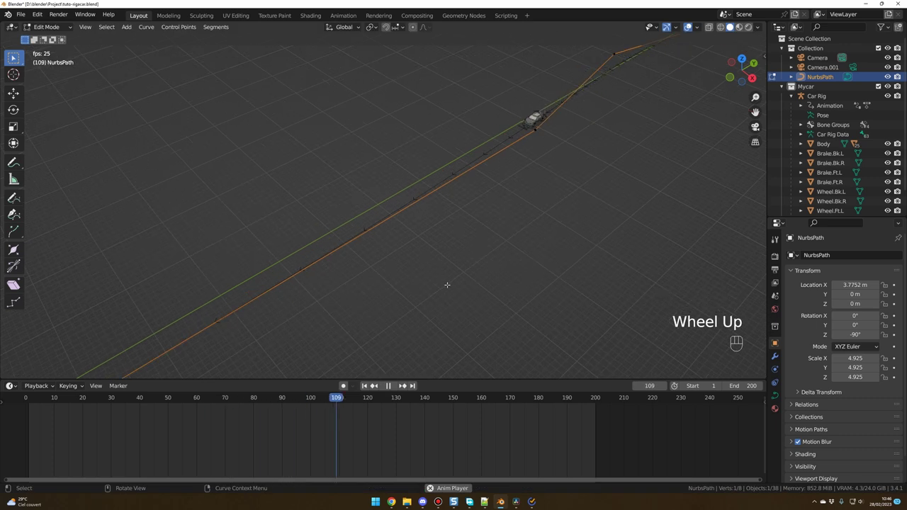
pyautogui.press('space')
pyautogui.scroll(-2, 445, 280)
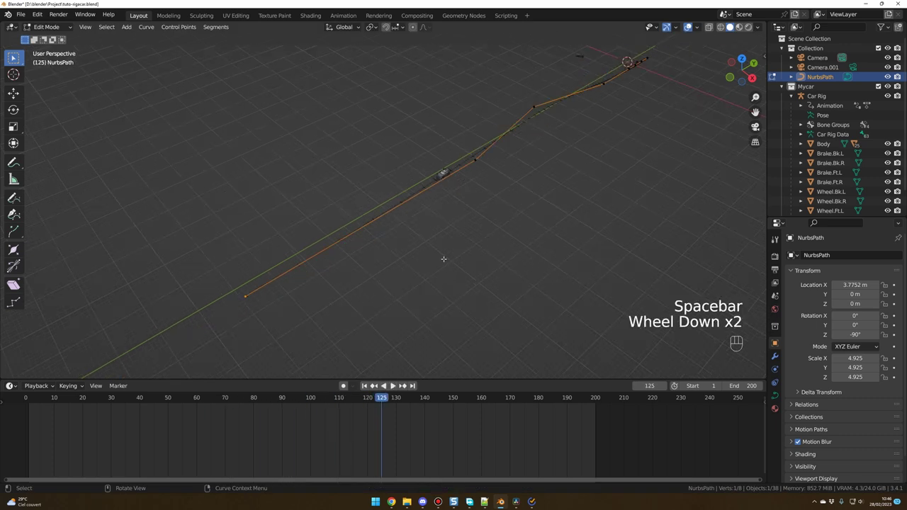
# Return to Object Mode and apply all transforms to the NURBS path.
pyautogui.press('Tab')
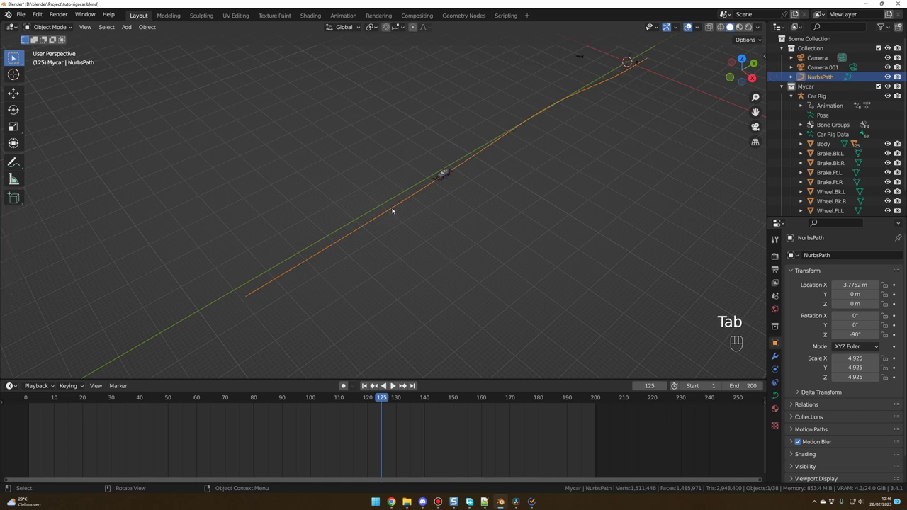
pyautogui.hotkey('ctrl', 'a')
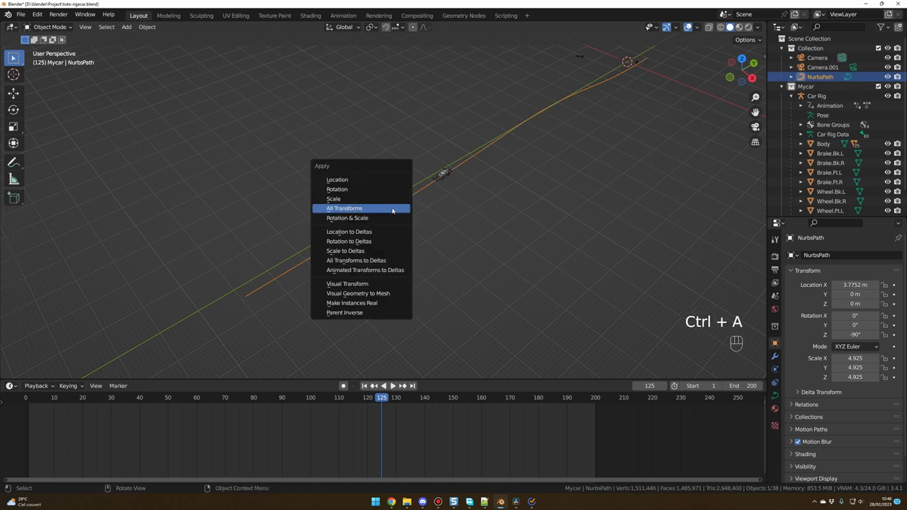
pyautogui.click(357, 209)
pyautogui.click(451, 213)
# Raise the Car Rig along Z in front view so that the car's wheels sit at ground level.
pyautogui.press('KP_1')
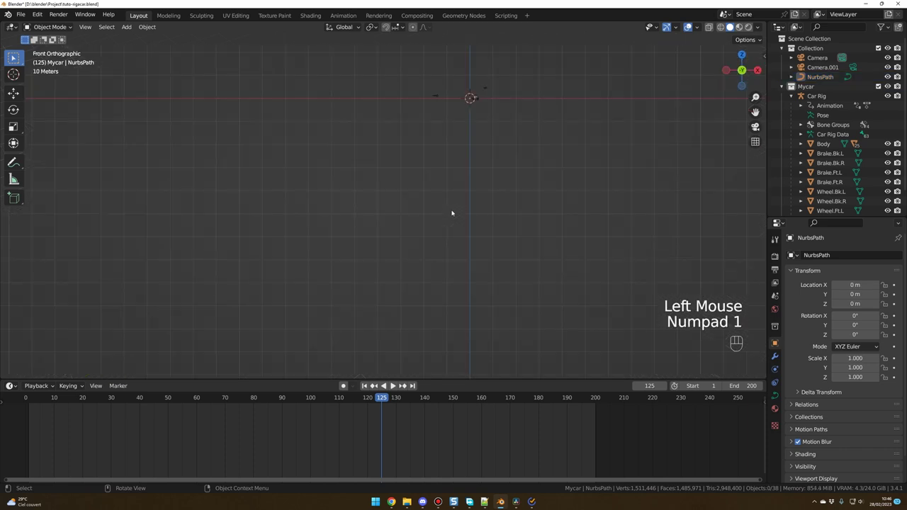
pyautogui.scroll(3, 389, 204)
pyautogui.click(389, 205)
pyautogui.click(390, 205)
pyautogui.click(420, 202)
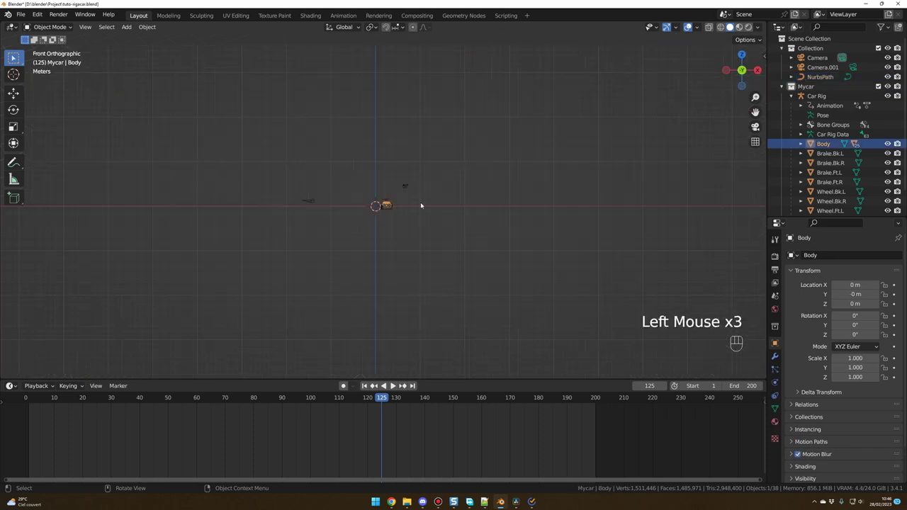
pyautogui.press('KP_Decimal')
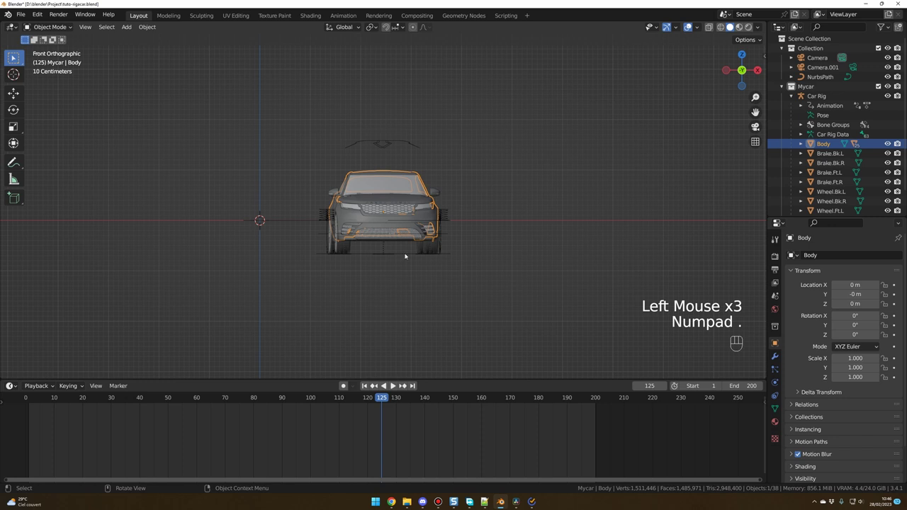
pyautogui.click(405, 256)
pyautogui.press('g')
pyautogui.press('z')
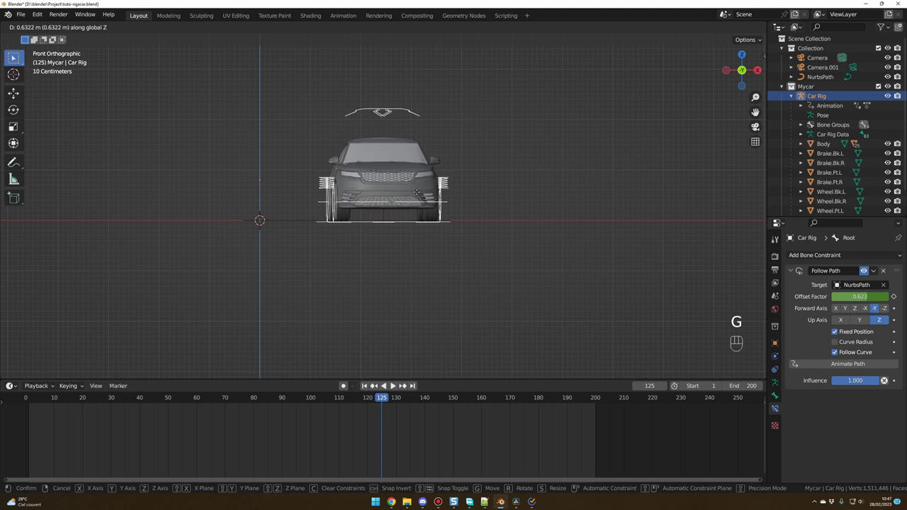
pyautogui.rightClick(411, 211)
pyautogui.moveTo(411, 211); pyautogui.dragTo(441, 242, button='middle')
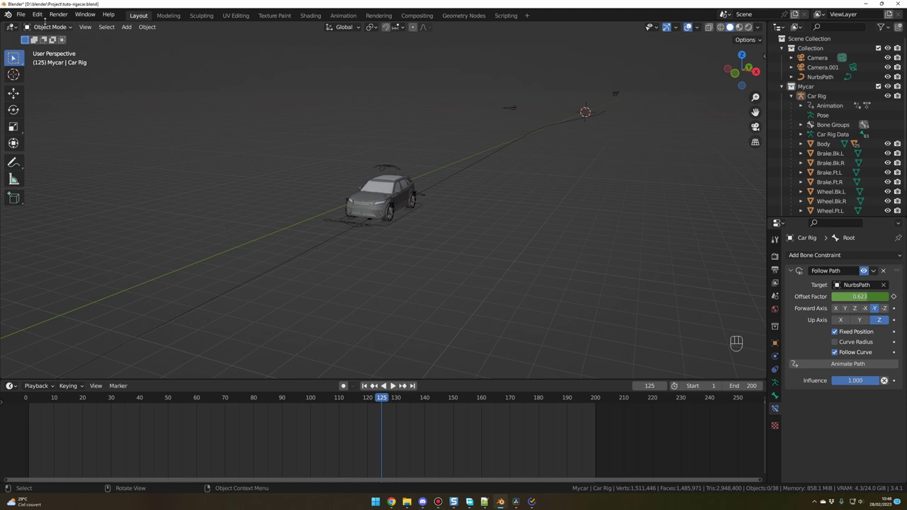
# Browse the Plugins folder through the add-on installer in the Preferences and search the add-ons for "rig".
pyautogui.click(37, 15)
pyautogui.click(74, 150)
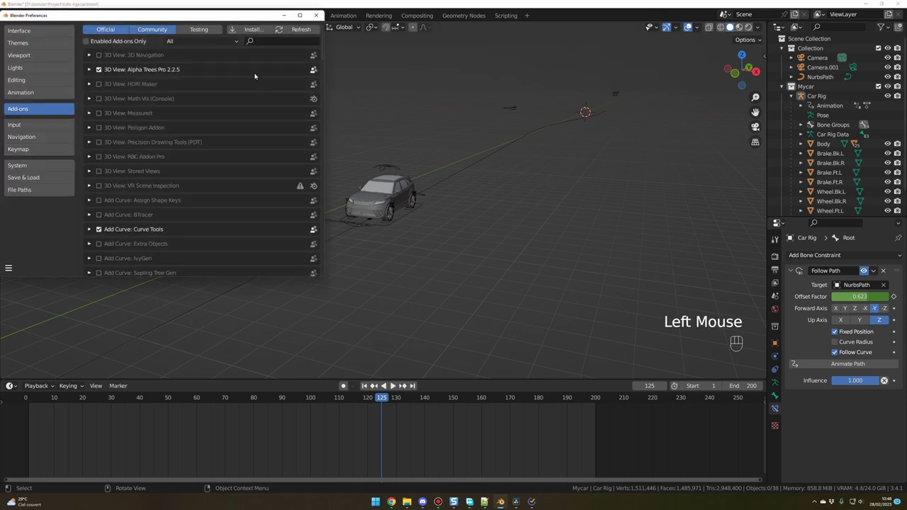
pyautogui.click(251, 30)
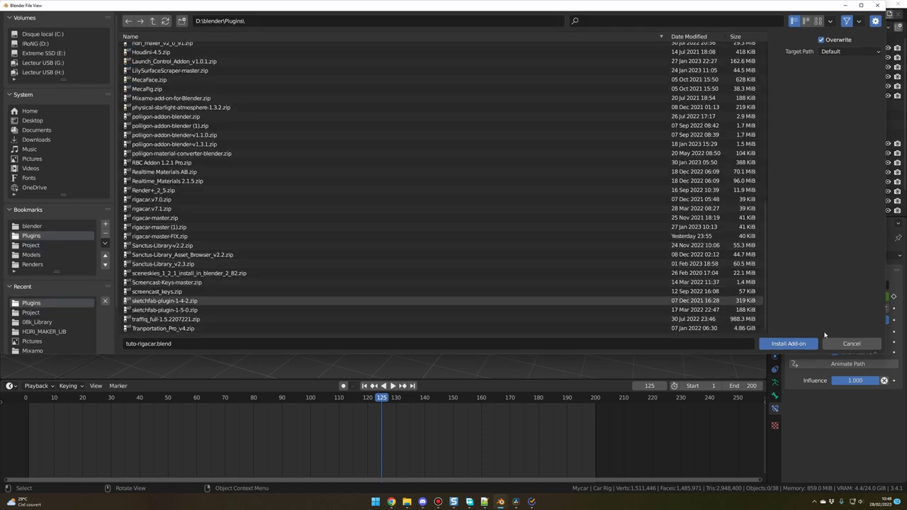
pyautogui.click(786, 344)
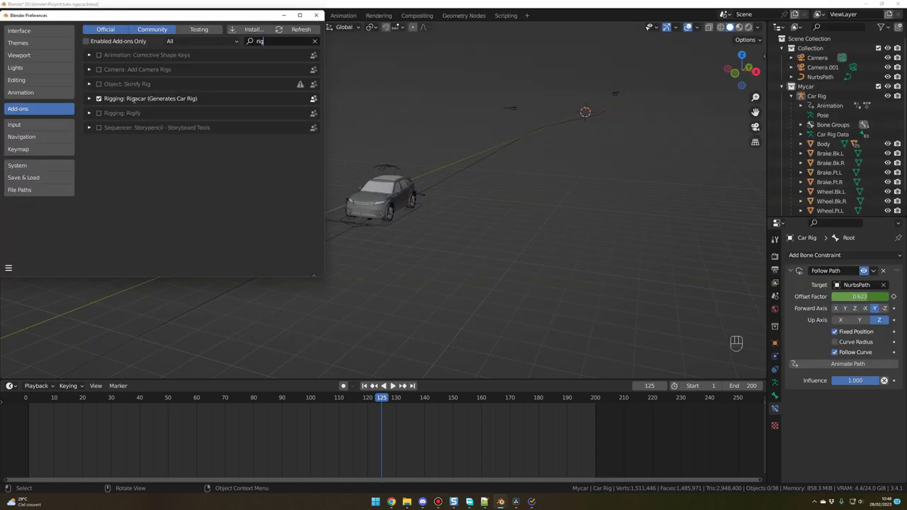
# Bake the Car Rig's steering with Rigacar over frames 1 to 200, with rotation factor 1.00 and keyframe tolerance 0.01.
pyautogui.moveTo(489, 238); pyautogui.dragTo(510, 240, button='middle')
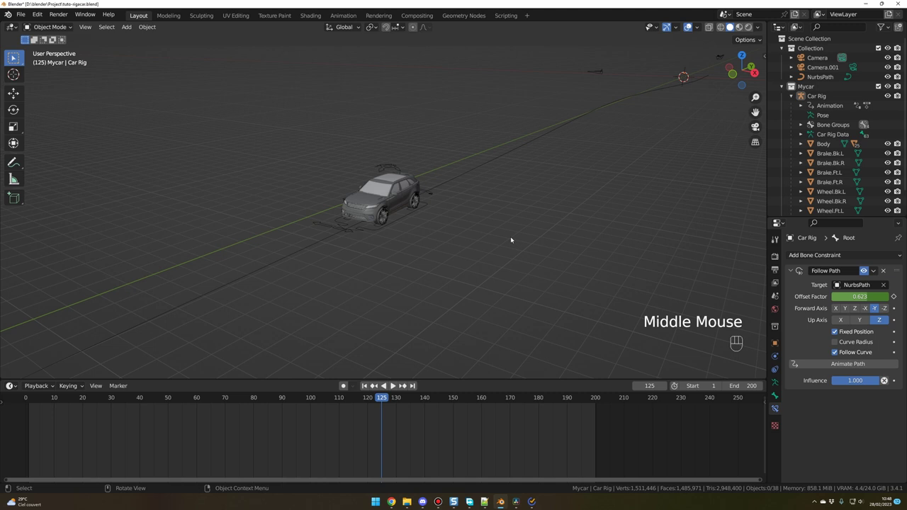
pyautogui.click(510, 237)
pyautogui.press('n')
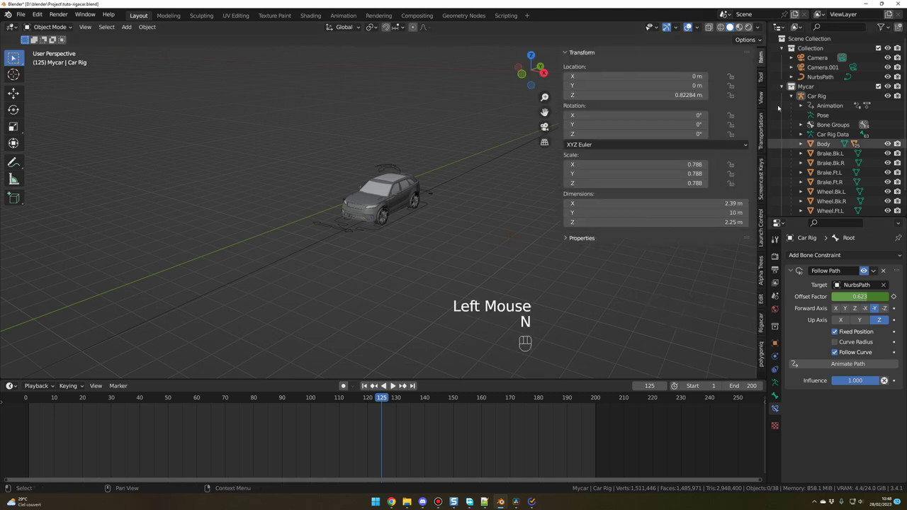
pyautogui.click(761, 328)
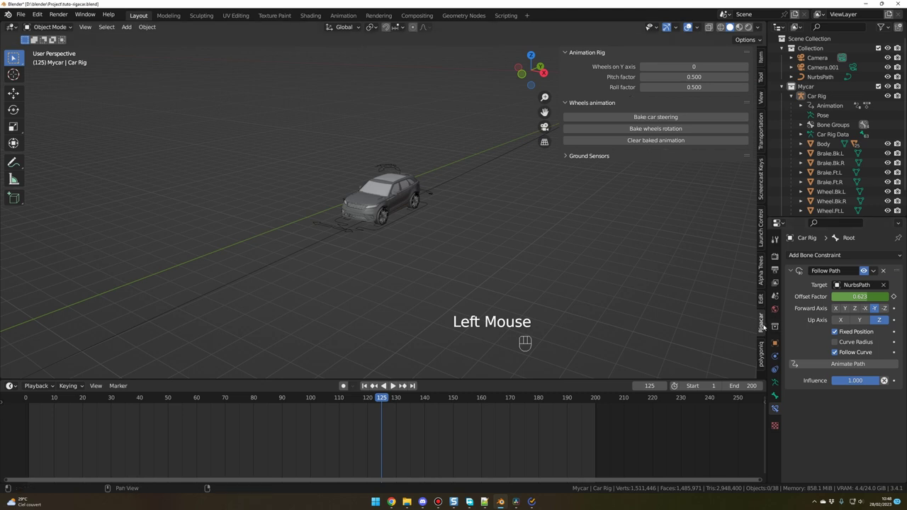
pyautogui.click(405, 217)
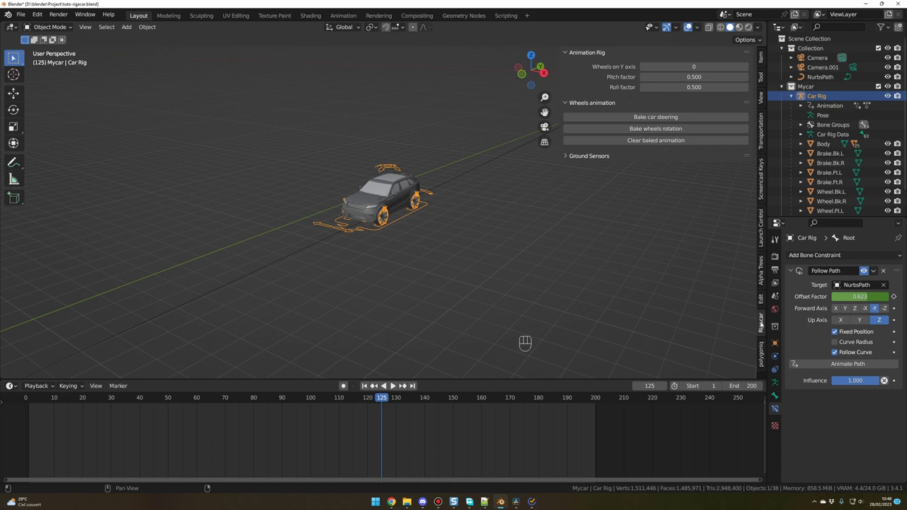
pyautogui.click(661, 118)
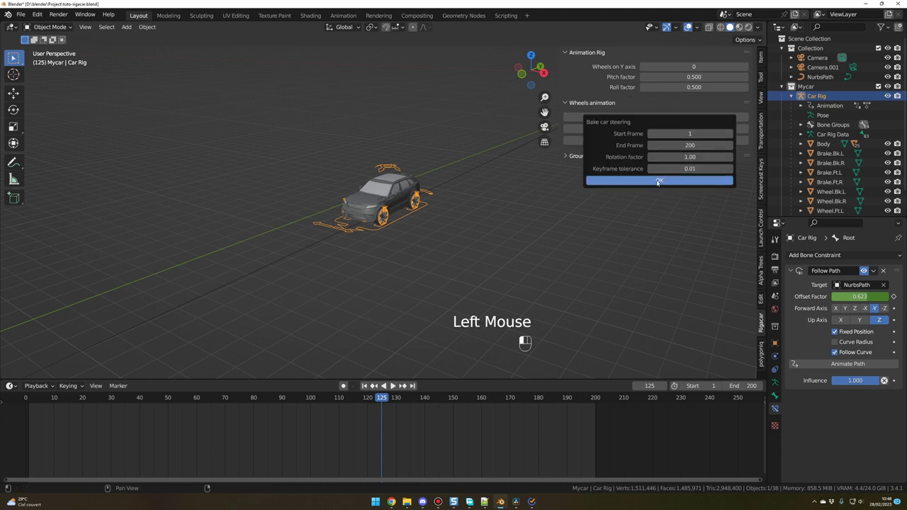
pyautogui.click(656, 182)
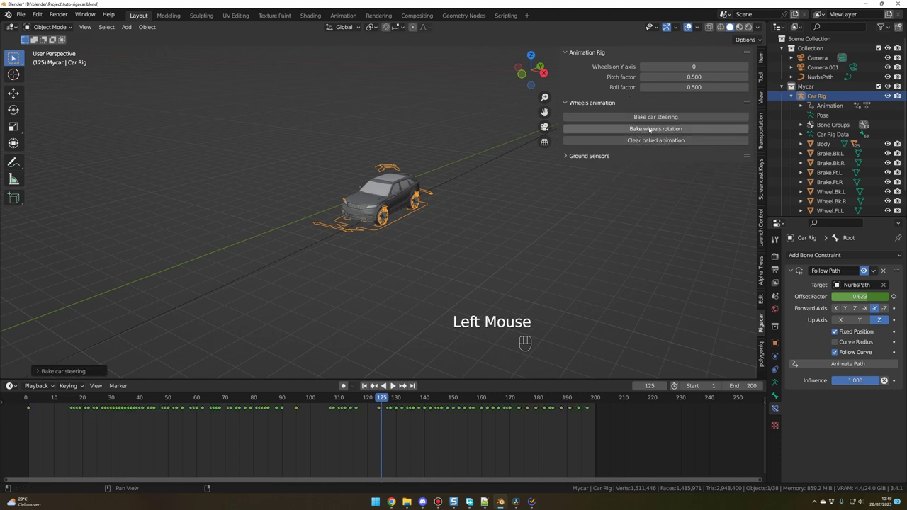
# Bake the Car Rig's wheel rotation and play the animation through the camera.
pyautogui.click(649, 130)
pyautogui.click(648, 180)
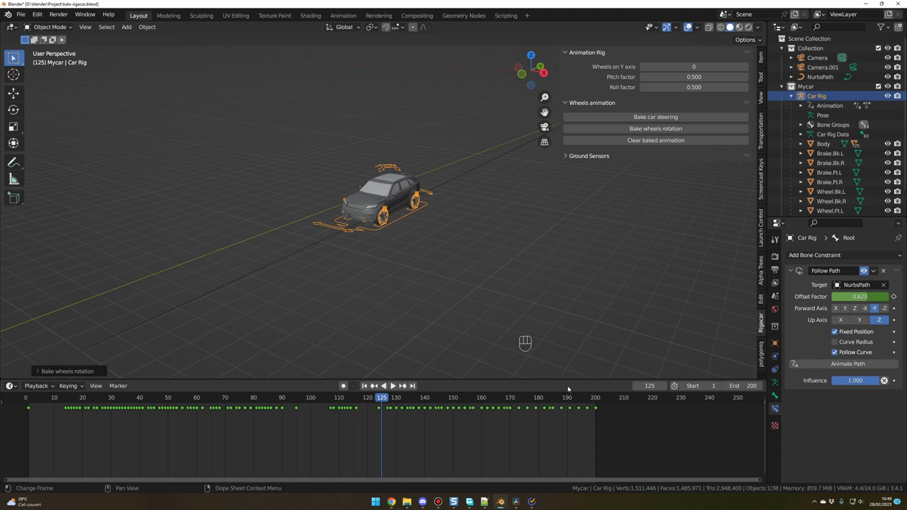
pyautogui.moveTo(579, 340); pyautogui.dragTo(579, 240, button='middle')
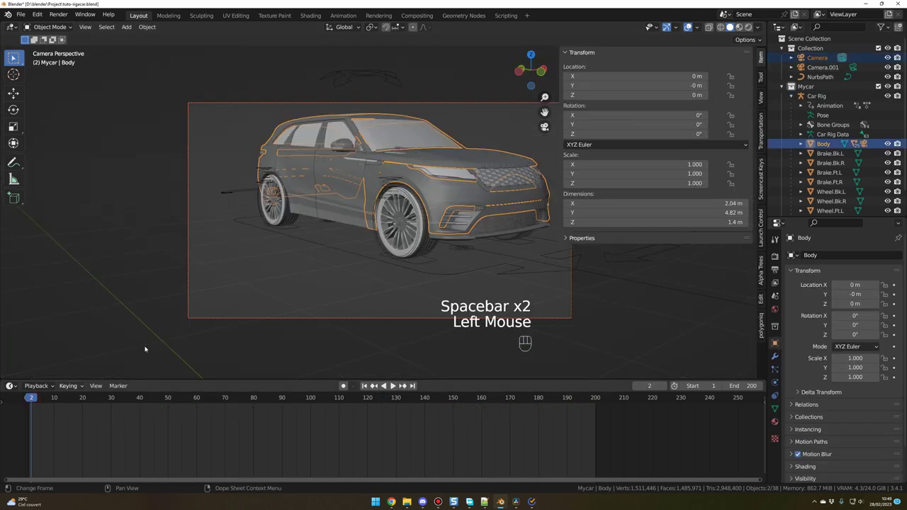
pyautogui.press('space')
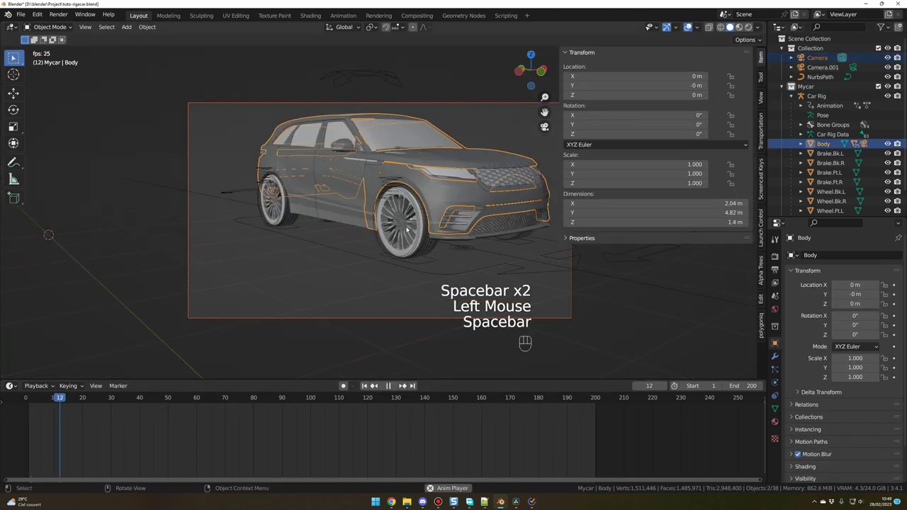
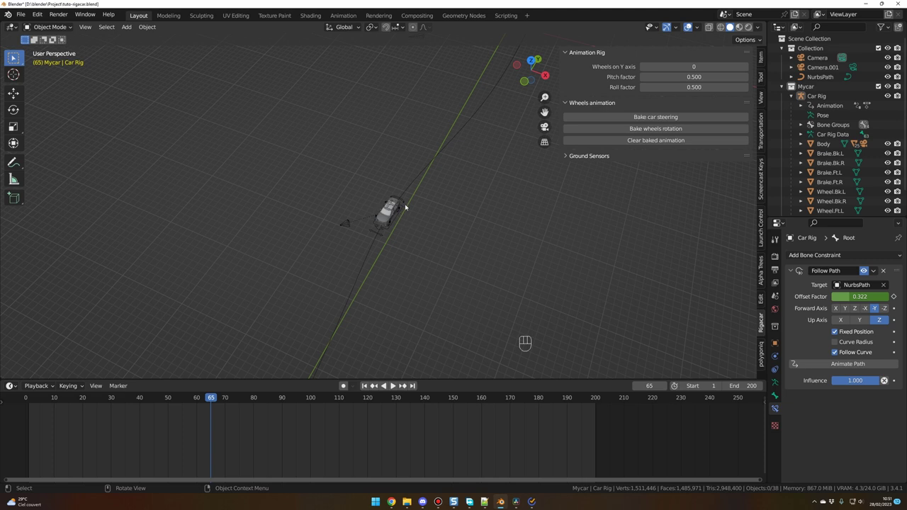
# Put the Car Rig in Pose Mode and select the Suspension bone above the car's roof.
pyautogui.scroll(3, 375, 197)
pyautogui.click(395, 256)
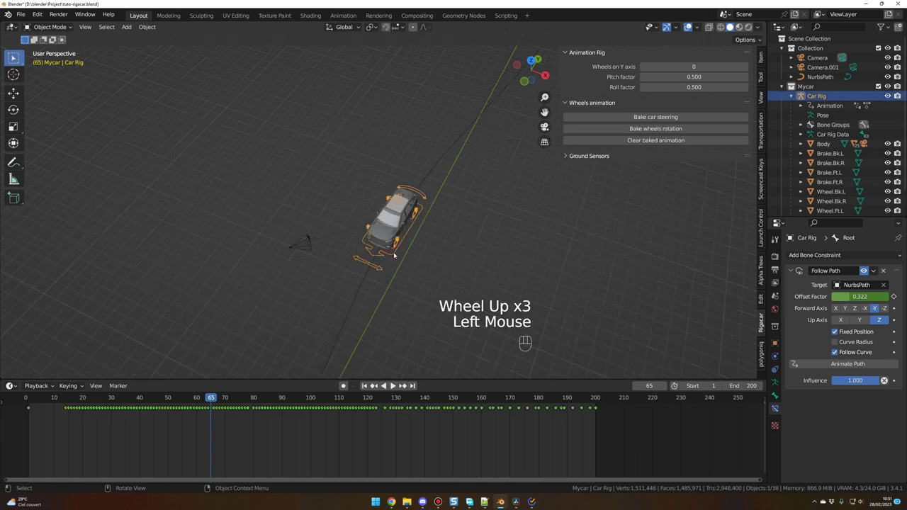
pyautogui.hotkey('ctrl', 'Tab')
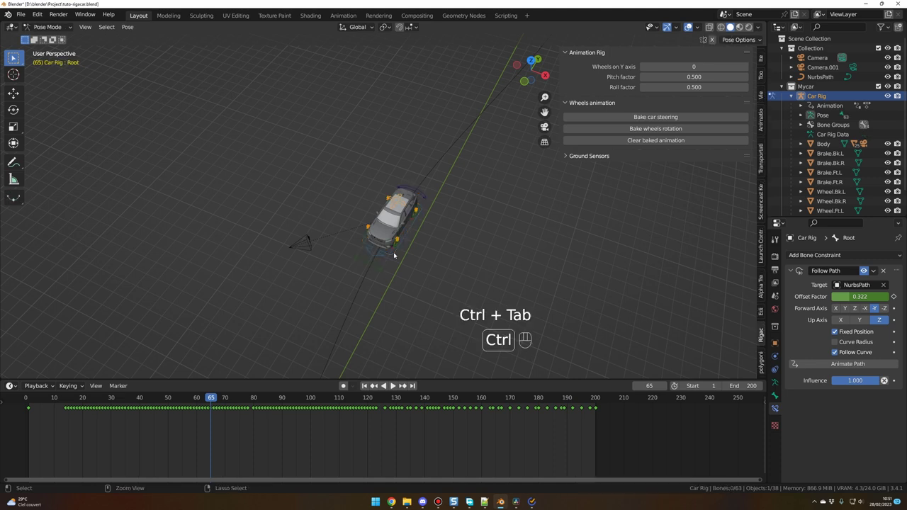
pyautogui.moveTo(395, 256); pyautogui.dragTo(396, 257, button='middle')
pyautogui.scroll(-1, 395, 257)
pyautogui.keyDown('shift'); pyautogui.moveTo(395, 257); pyautogui.dragTo(397, 259, button='middle'); pyautogui.keyUp('shift')
pyautogui.moveTo(396, 259); pyautogui.dragTo(397, 261, button='middle')
pyautogui.click(369, 205)
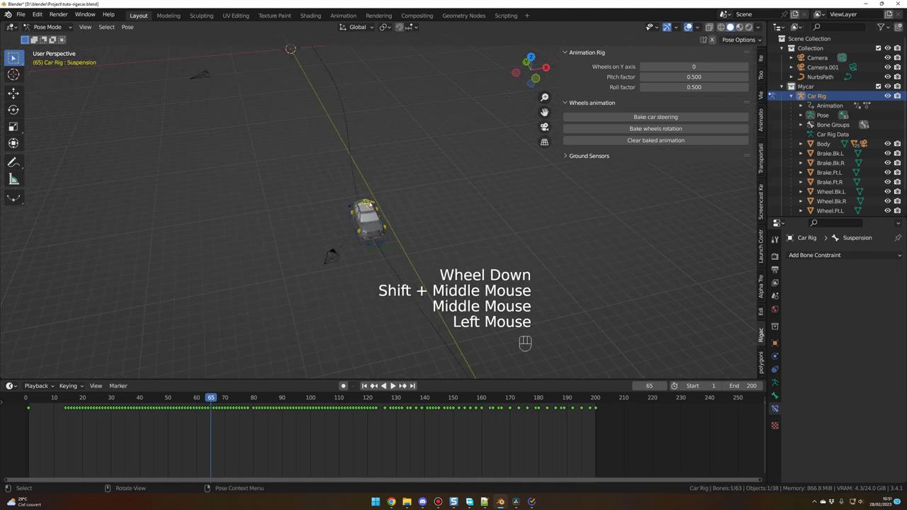
# Try moving the Suspension bone freely to test how the car body leans, and cancel the move.
pyautogui.scroll(2, 370, 205)
pyautogui.moveTo(369, 205); pyautogui.dragTo(416, 246, button='middle')
pyautogui.scroll(-1, 417, 246)
pyautogui.press('g')
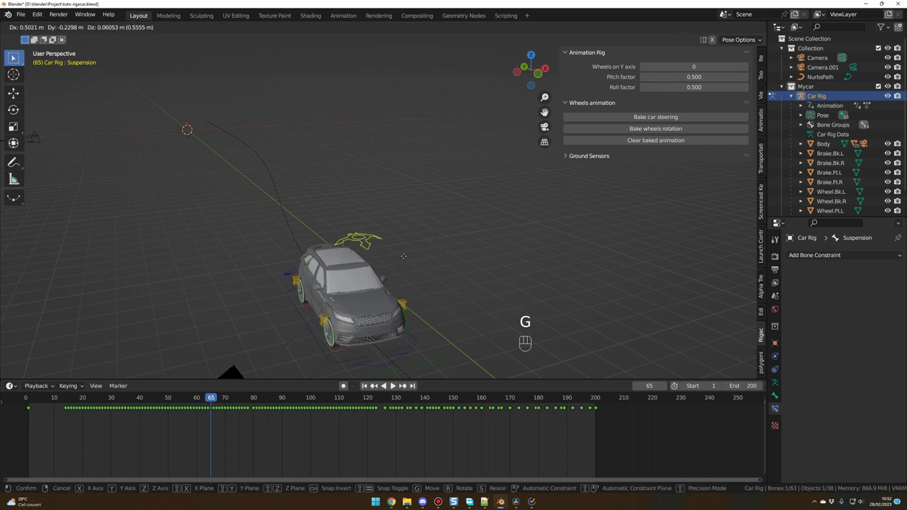
pyautogui.rightClick(421, 246)
pyautogui.scroll(-2, 421, 246)
pyautogui.moveTo(421, 246); pyautogui.dragTo(418, 283, button='middle')
pyautogui.scroll(-2, 418, 284)
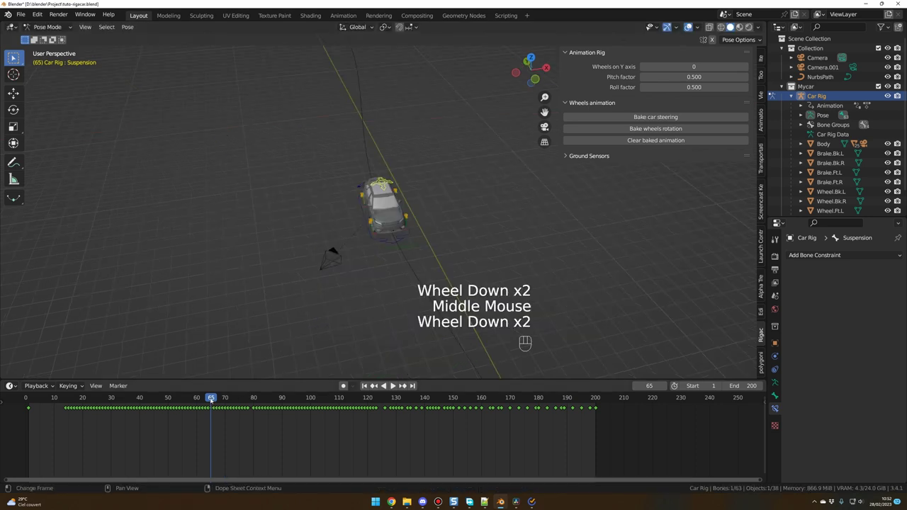
# Keyframe the Suspension bone in its neutral position at frame 51, and filter the expanded timeline channels by "sus".
pyautogui.moveTo(211, 398); pyautogui.dragTo(170, 394)
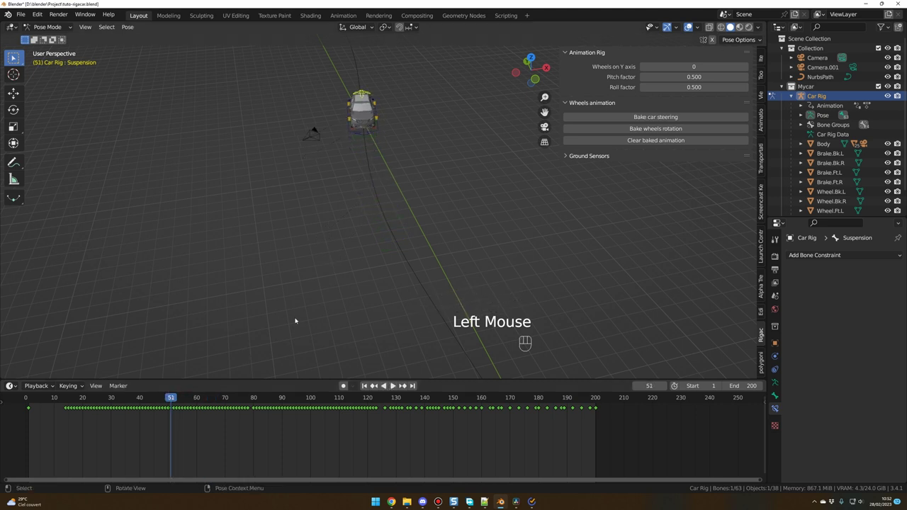
pyautogui.press('i')
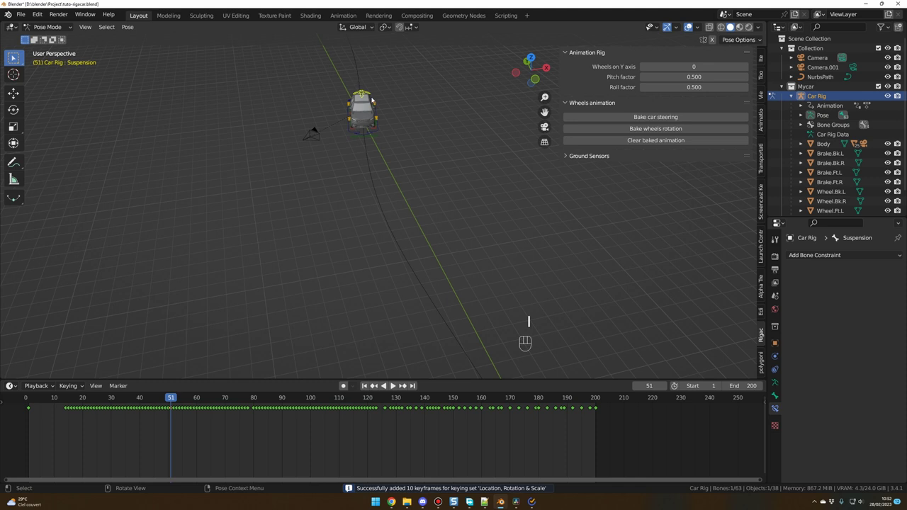
pyautogui.click(3, 401)
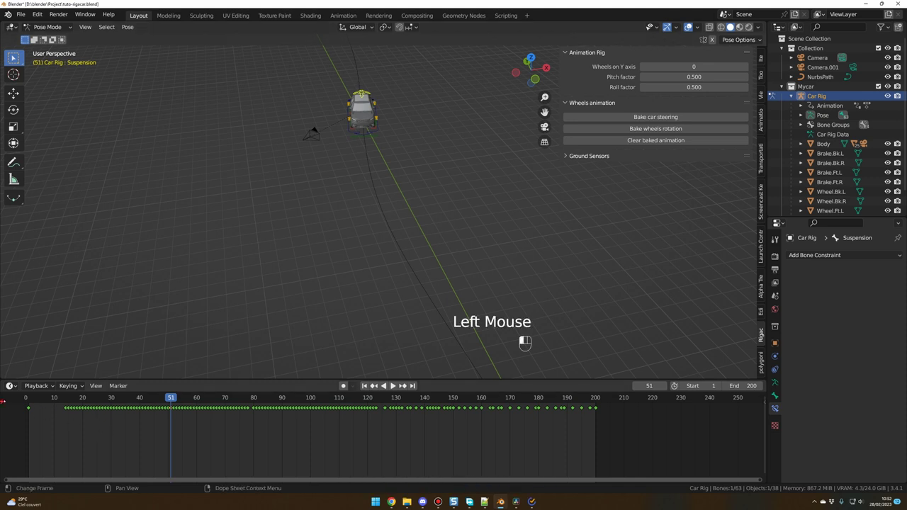
pyautogui.click(4, 409)
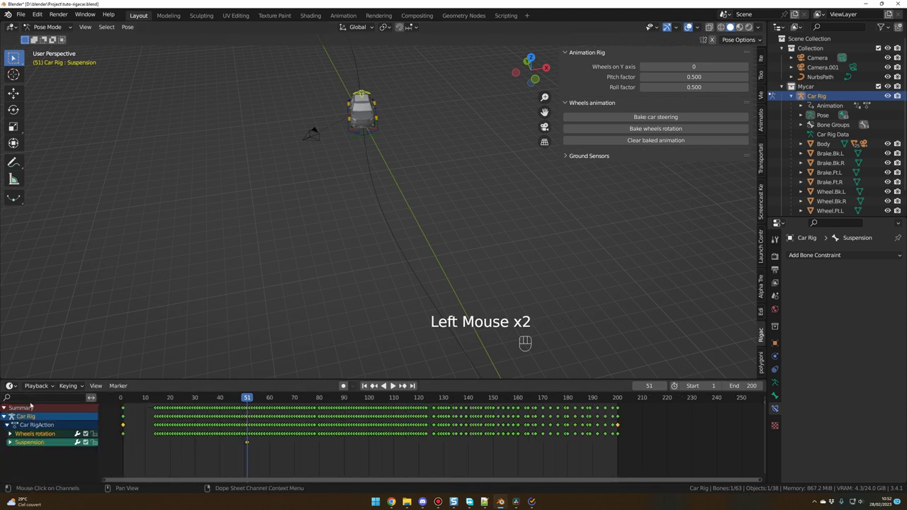
pyautogui.click(33, 398)
pyautogui.write('sus')
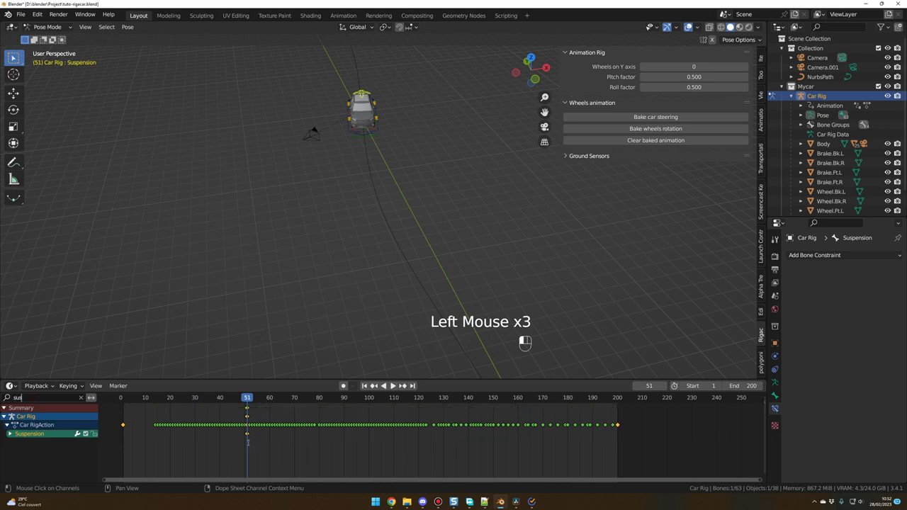
# At frame 69, move the Suspension bone in the negative direction along global X and keyframe it.
pyautogui.click(328, 300)
pyautogui.scroll(-1, 330, 298)
pyautogui.scroll(2, 330, 296)
pyautogui.moveTo(329, 298); pyautogui.dragTo(336, 269, button='middle')
pyautogui.scroll(1, 330, 296)
pyautogui.scroll(-1, 308, 236)
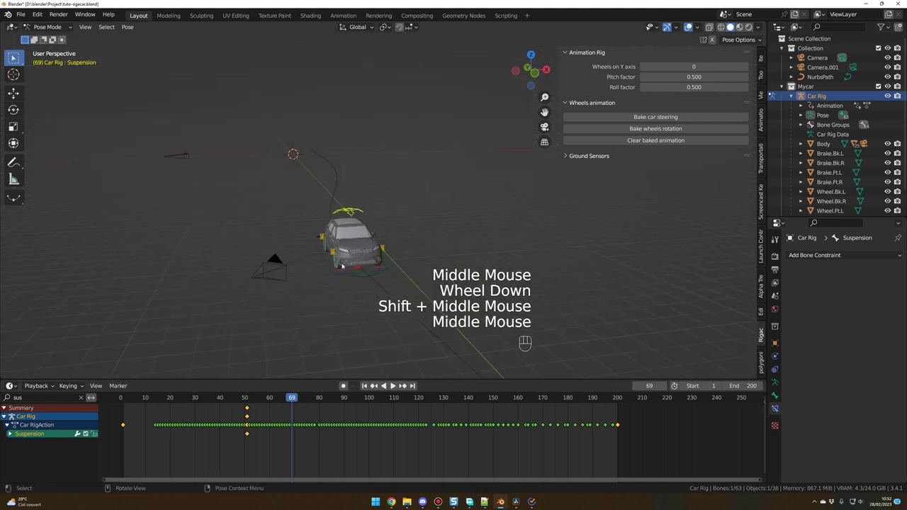
pyautogui.press('g')
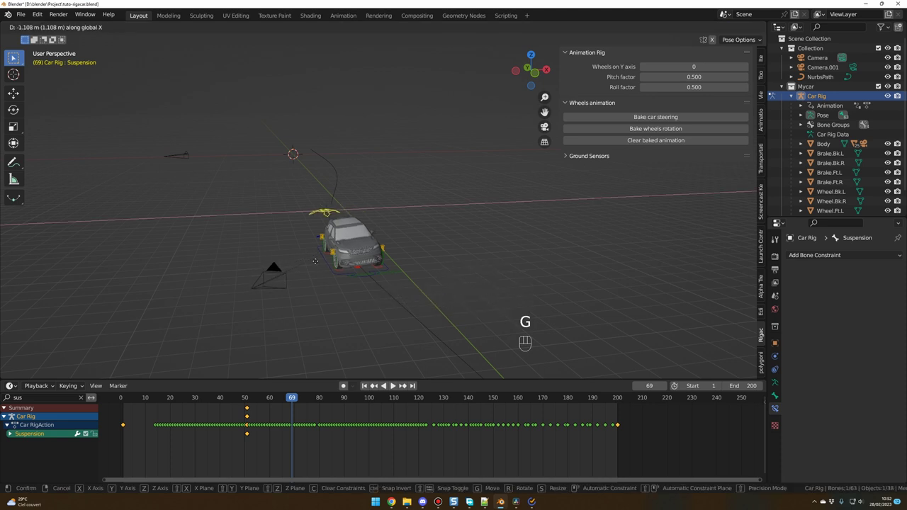
pyautogui.click(313, 261)
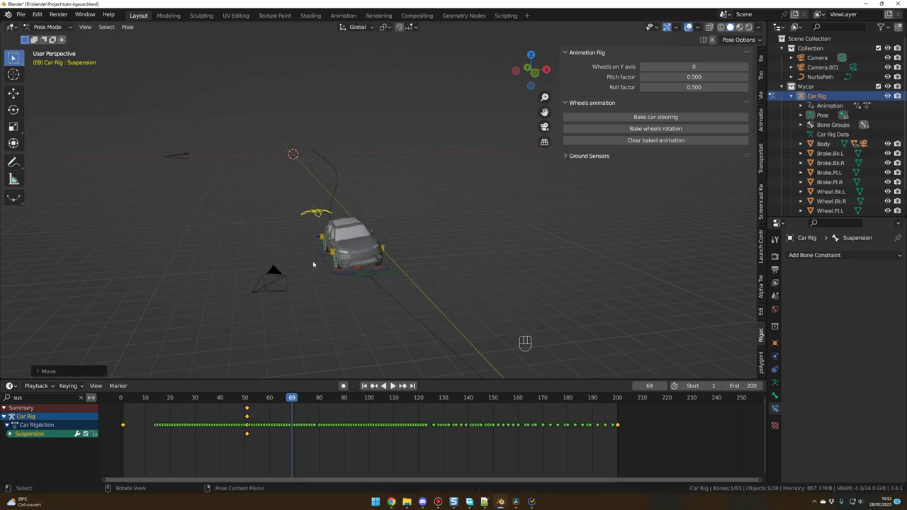
pyautogui.press('i')
# Copy the Suspension keyframe at frame 51 and paste it at frame 89.
pyautogui.scroll(-2, 333, 310)
pyautogui.keyDown('shift'); pyautogui.moveTo(333, 310); pyautogui.dragTo(333, 241, button='middle'); pyautogui.keyUp('shift')
pyautogui.scroll(1, 333, 240)
pyautogui.moveTo(292, 398); pyautogui.dragTo(342, 397)
pyautogui.scroll(2, 324, 328)
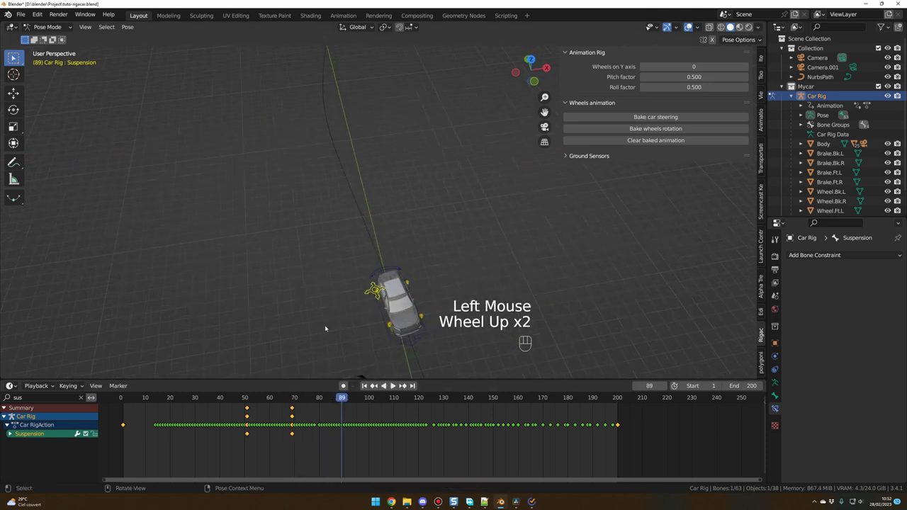
pyautogui.keyDown('shift'); pyautogui.moveTo(324, 328); pyautogui.dragTo(267, 379, button='middle'); pyautogui.keyUp('shift')
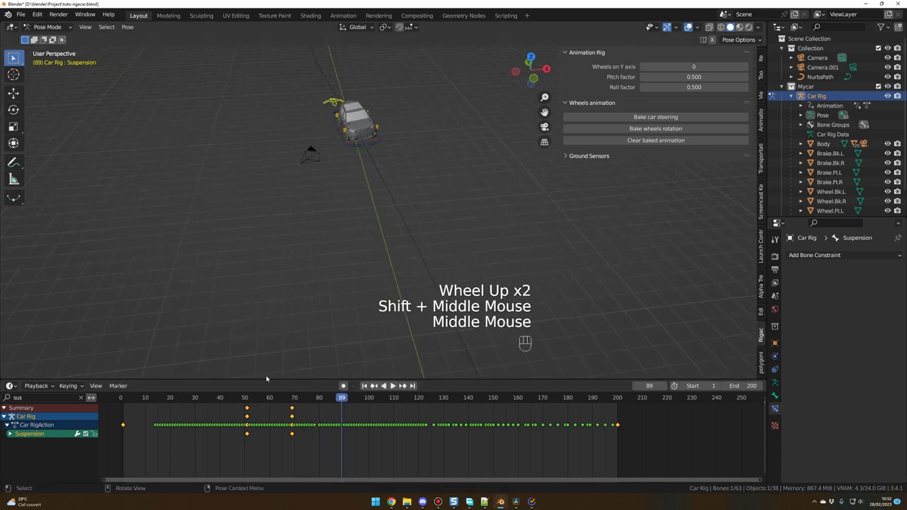
pyautogui.click(258, 441)
pyautogui.click(247, 434)
pyautogui.hotkey('ctrl', 'c')
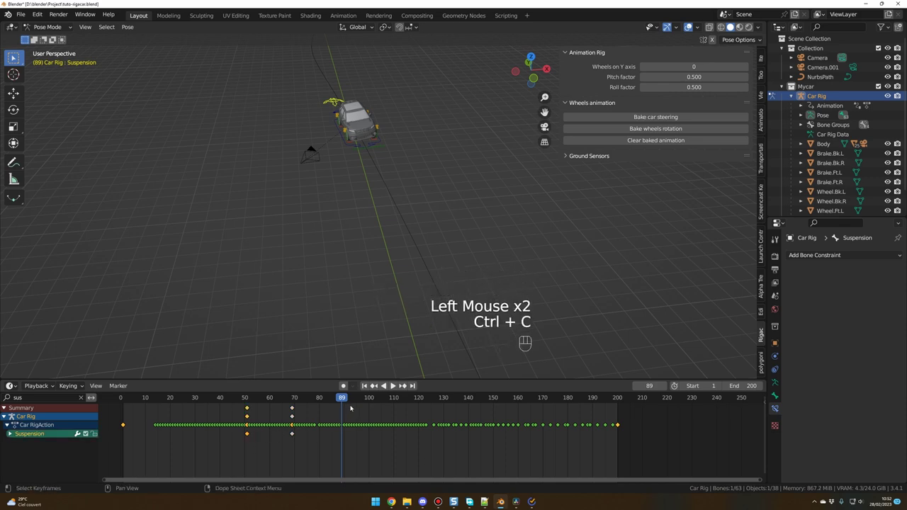
pyautogui.hotkey('ctrl', 'v')
# Play the animation from frame 40 to check the car body's lean through the curve.
pyautogui.press('space')
pyautogui.press('space')
pyautogui.moveTo(337, 289); pyautogui.dragTo(333, 269, button='middle')
pyautogui.click(220, 397)
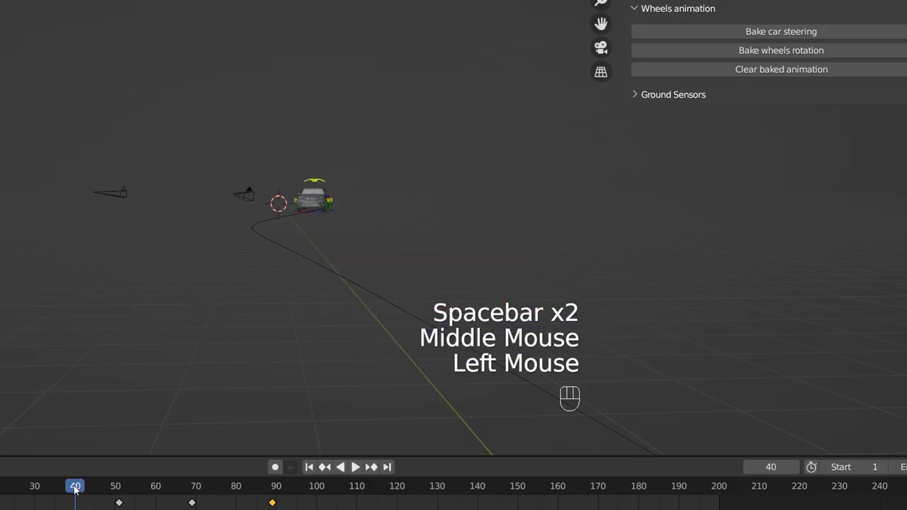
pyautogui.press('space')
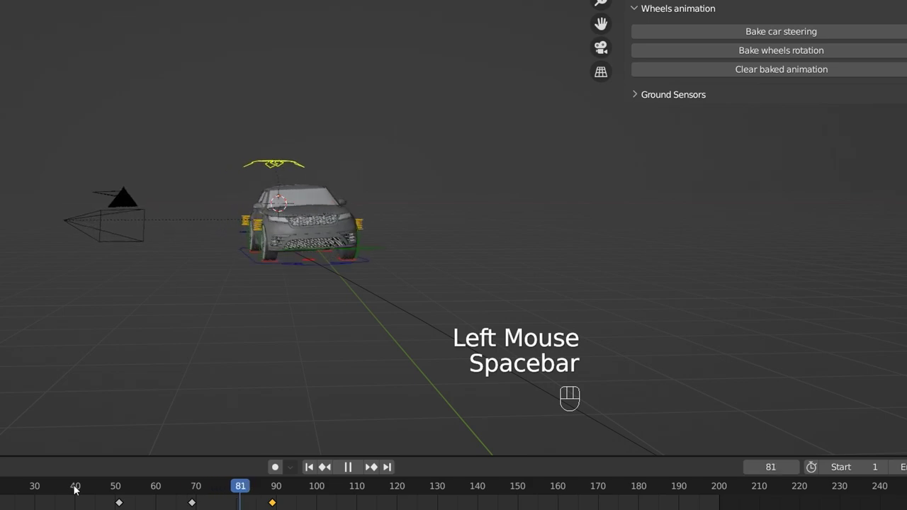
pyautogui.press('space')
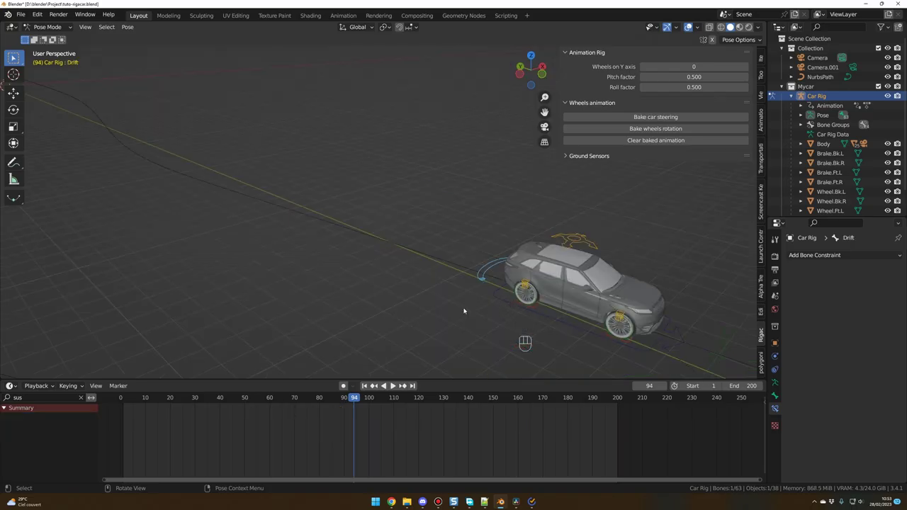
# Look over the building, skyscraper and street decoration models in the asset files.
pyautogui.keyDown('shift'); pyautogui.moveTo(464, 310); pyautogui.dragTo(399, 277, button='middle'); pyautogui.keyUp('shift')
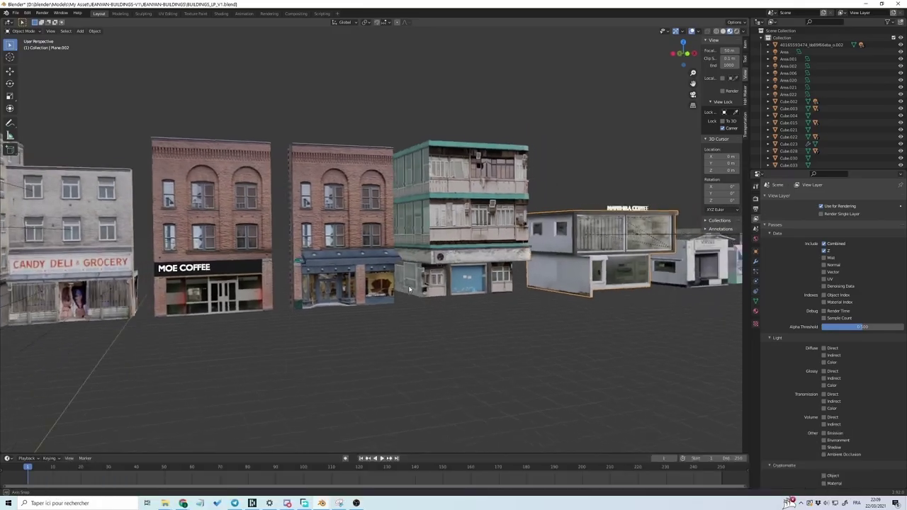
pyautogui.moveTo(408, 289); pyautogui.dragTo(490, 352, button='middle')
pyautogui.scroll(-5, 436, 352)
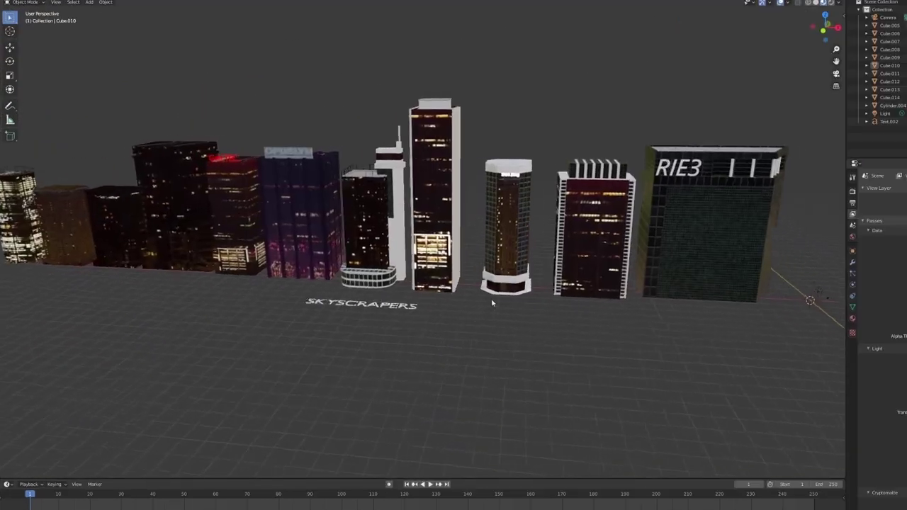
pyautogui.moveTo(493, 303); pyautogui.dragTo(560, 302, button='middle')
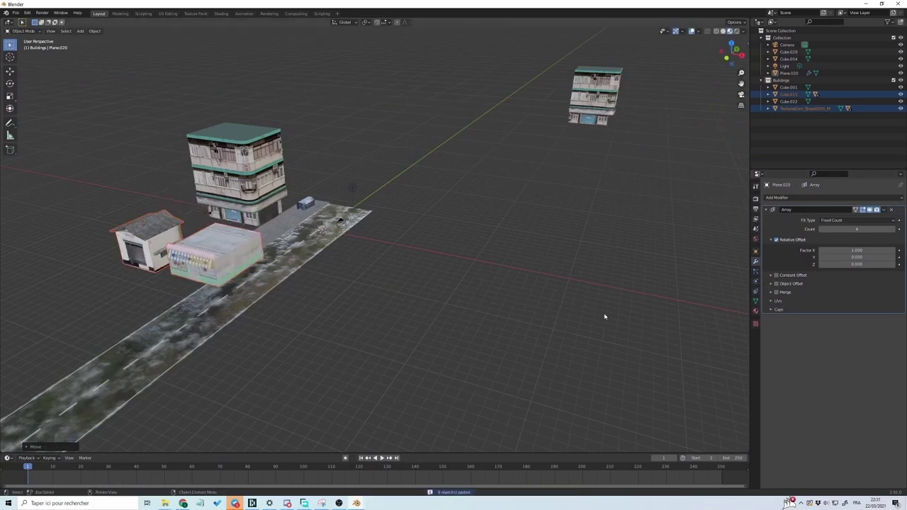
pyautogui.press('r')
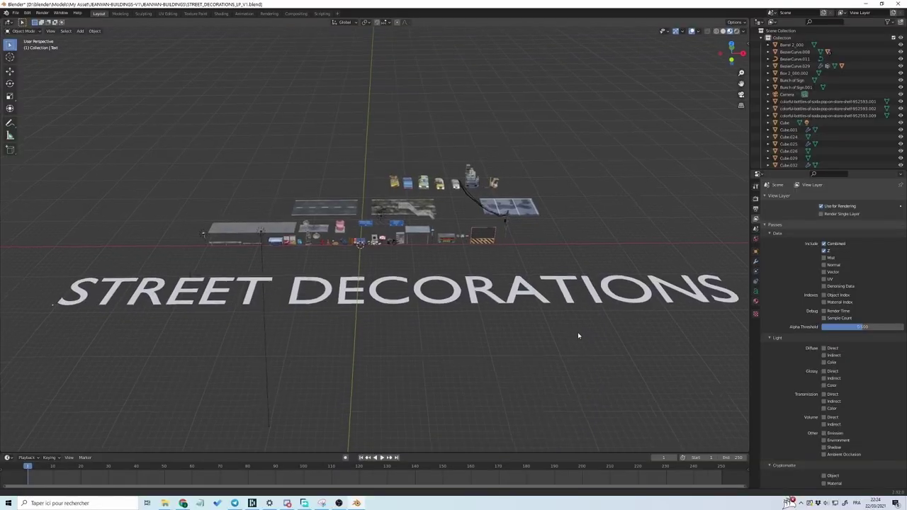
pyautogui.scroll(2, 578, 332)
pyautogui.scroll(5, 580, 310)
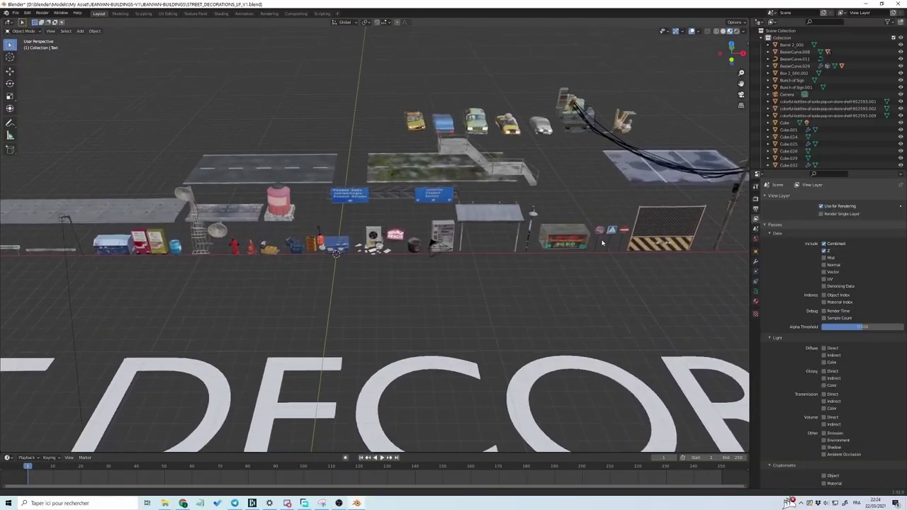
pyautogui.moveTo(604, 232); pyautogui.dragTo(425, 281, button='middle')
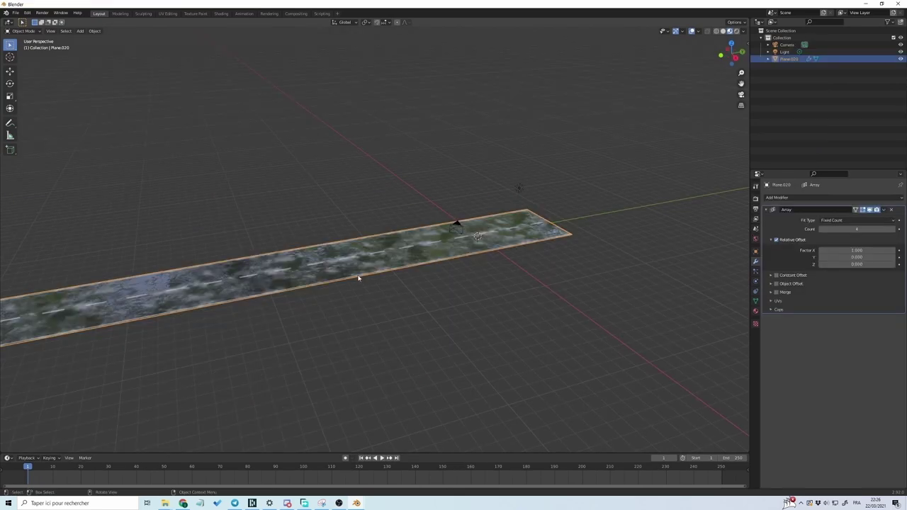
# Paste the copied asset into the scene with the arrayed road and rotate it about the Z axis.
pyautogui.moveTo(360, 279); pyautogui.dragTo(438, 274, button='middle')
pyautogui.hotkey('ctrl', 'v')
pyautogui.press('r')
pyautogui.press('z')
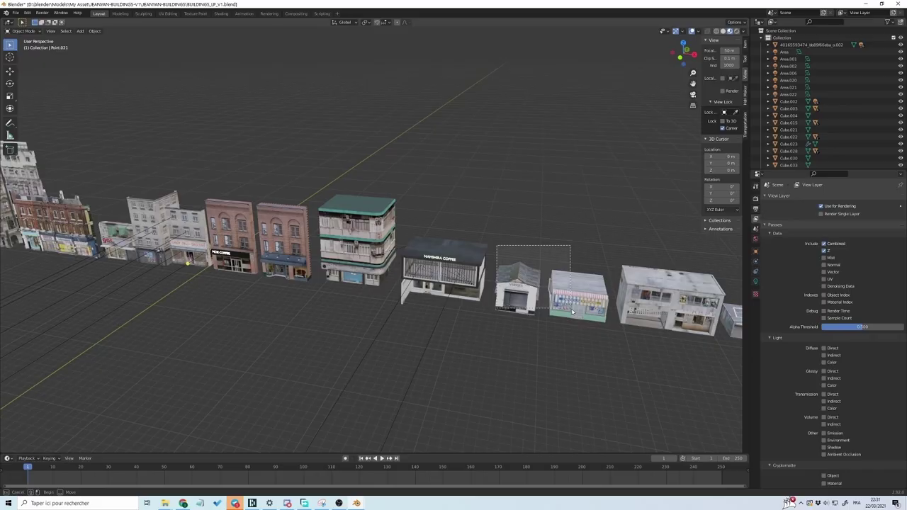
# Copy the road piece streetdeco.014 from its asset file and paste it into the car animation project.
pyautogui.hotkey('alt', 'Tab')
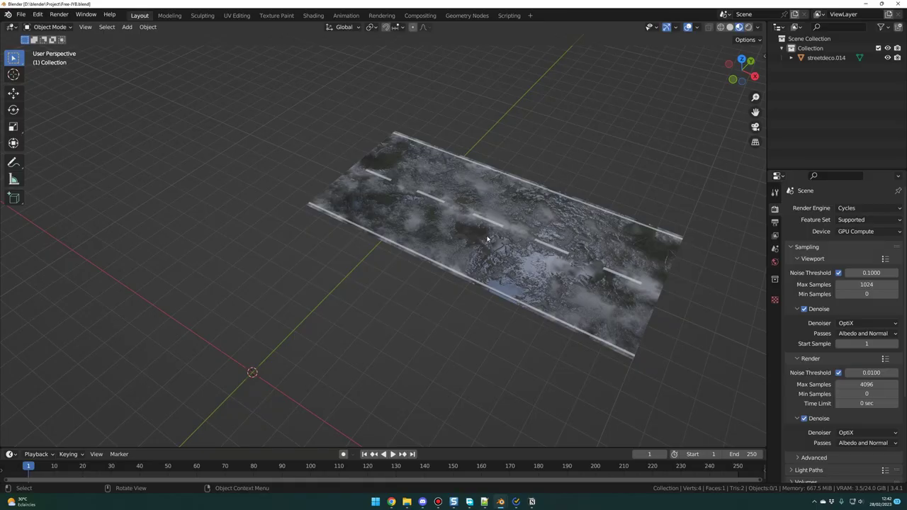
pyautogui.click(527, 242)
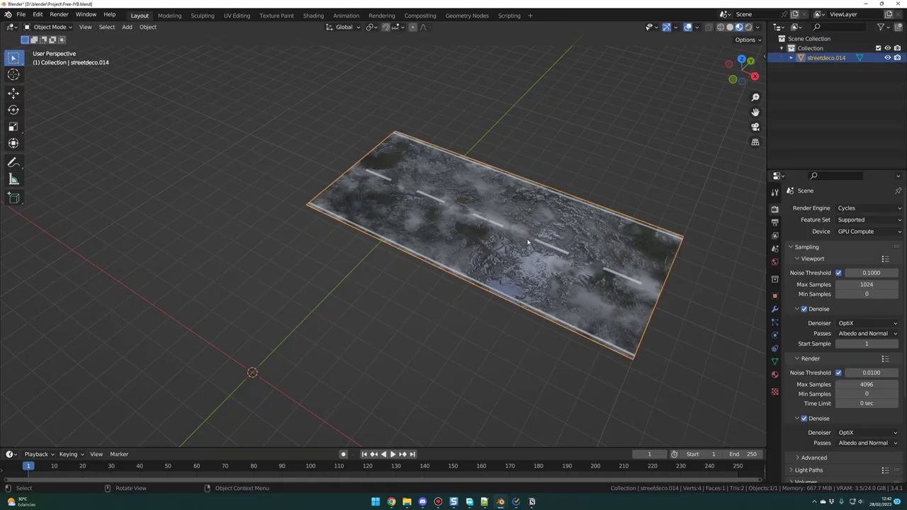
pyautogui.hotkey('ctrl', 'c')
pyautogui.hotkey('alt', 'Tab')
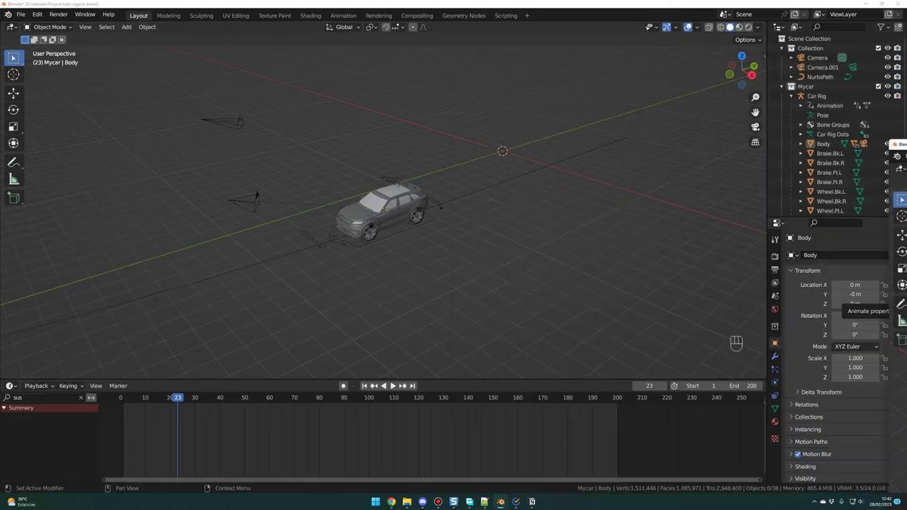
pyautogui.click(571, 275)
pyautogui.hotkey('ctrl', 'v')
pyautogui.moveTo(571, 276); pyautogui.dragTo(614, 243, button='middle')
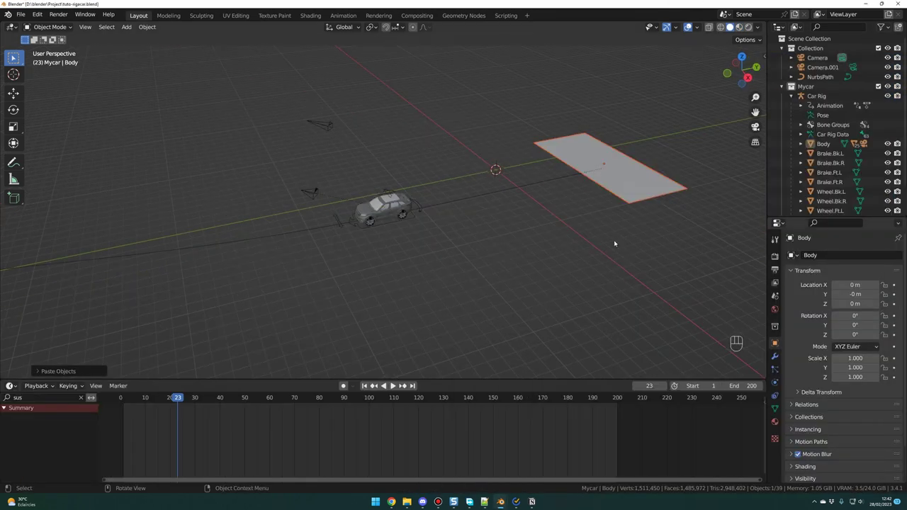
# Show the viewport in Material Preview and set the road piece's Z rotation to 90°.
pyautogui.click(738, 26)
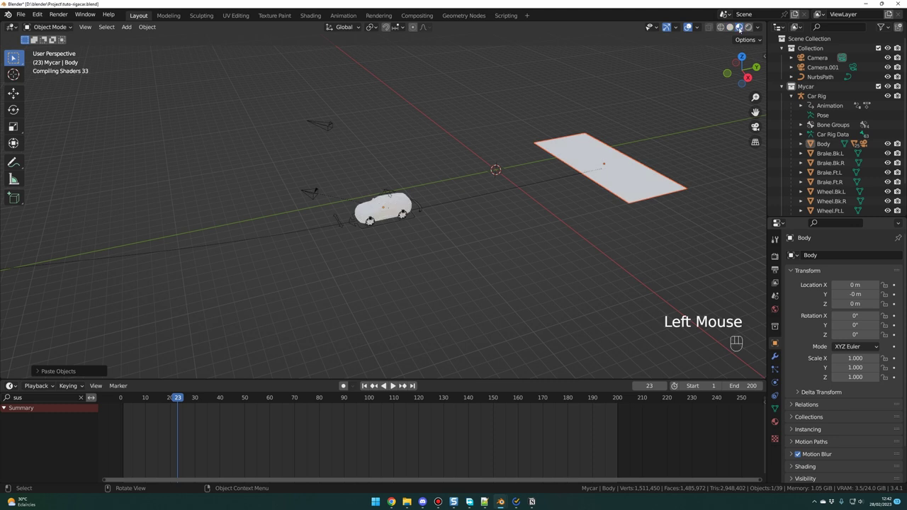
pyautogui.click(628, 182)
pyautogui.press('n')
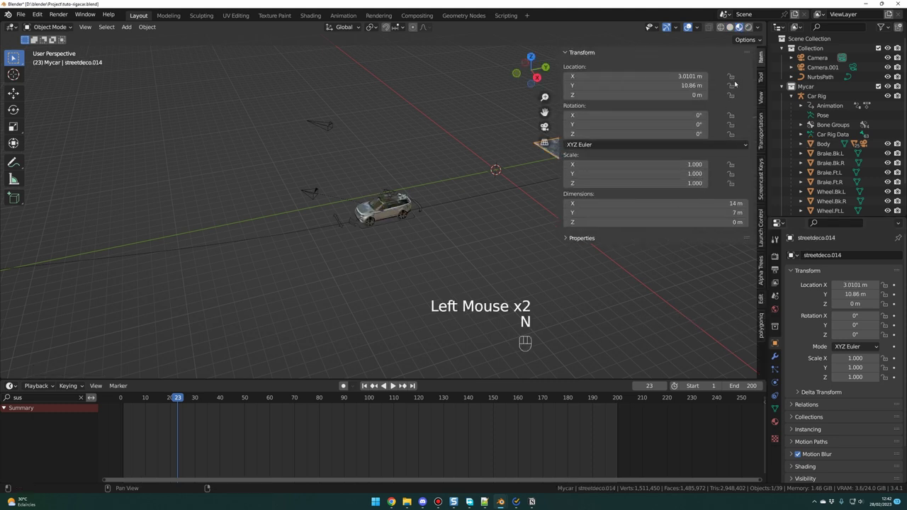
pyautogui.click(761, 57)
pyautogui.doubleClick(650, 134)
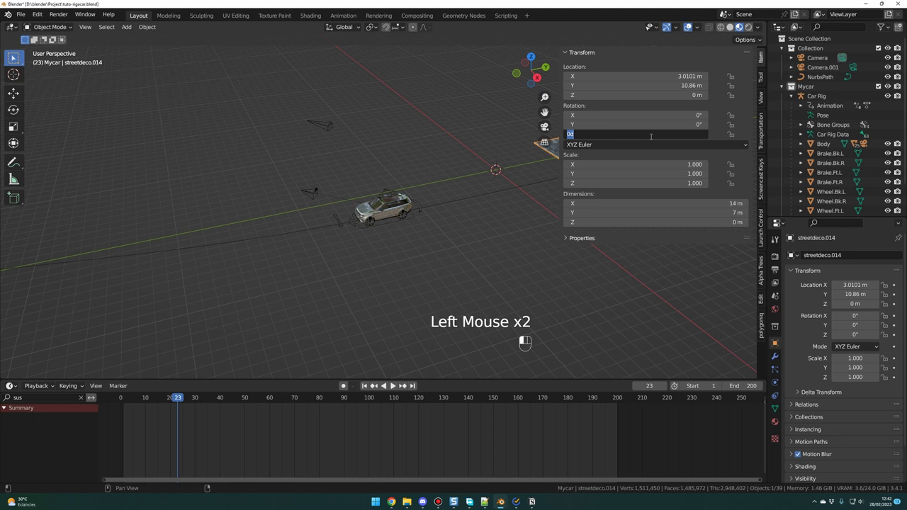
pyautogui.write('90')
pyautogui.press('Return')
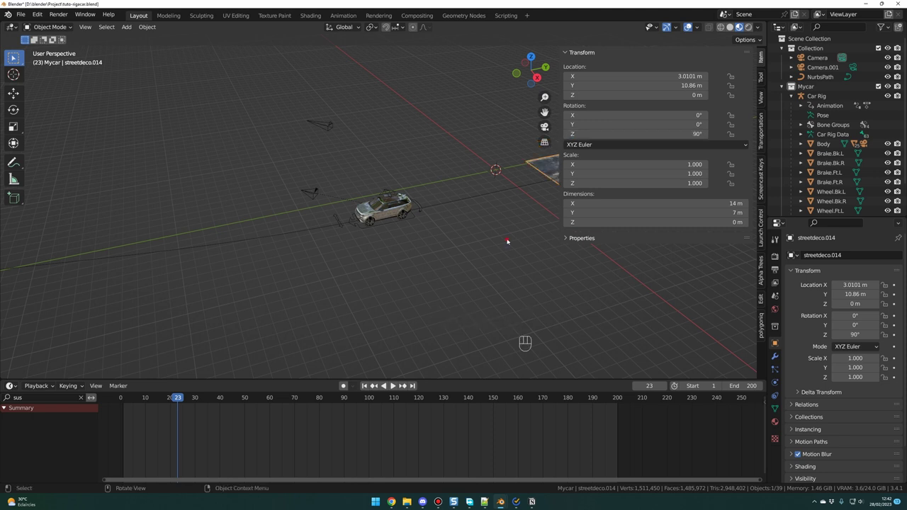
pyautogui.press('n')
# Move the road piece within the ground plane under the car at frame 1, to about X 1.96 m, Y 4.72 m.
pyautogui.moveTo(507, 242); pyautogui.dragTo(537, 285, button='middle')
pyautogui.scroll(-2, 537, 286)
pyautogui.press('g')
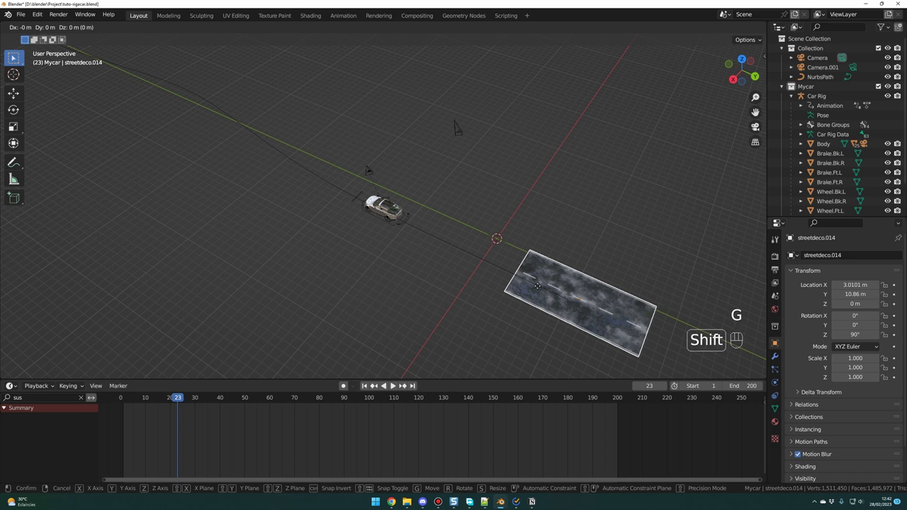
pyautogui.hotkey('shift', 'z')
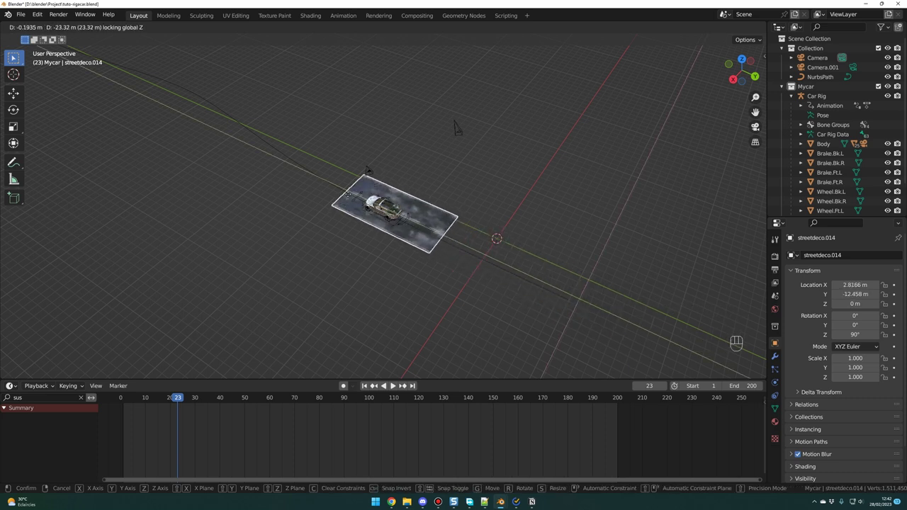
pyautogui.keyDown('shift'); pyautogui.moveTo(276, 182); pyautogui.dragTo(270, 152, button='middle'); pyautogui.keyUp('shift')
pyautogui.scroll(3, 645, 53)
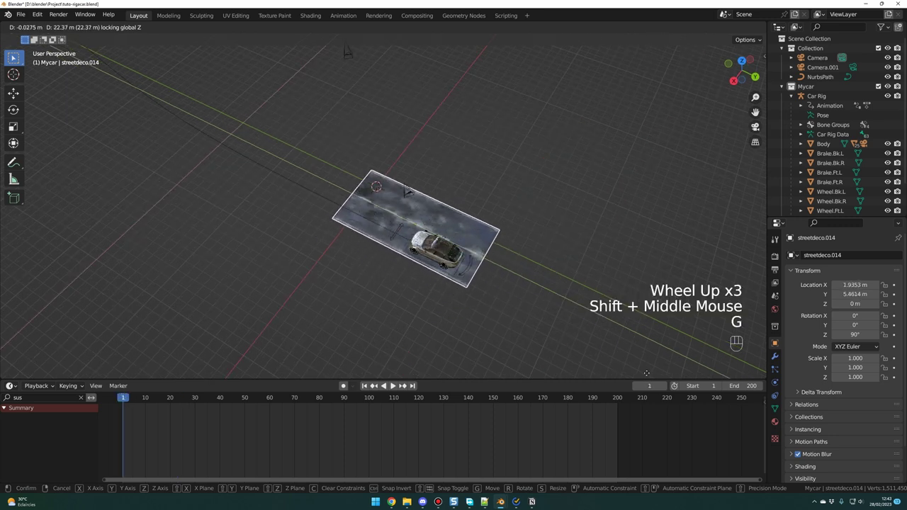
pyautogui.click(623, 355)
pyautogui.moveTo(623, 354); pyautogui.dragTo(466, 224, button='middle')
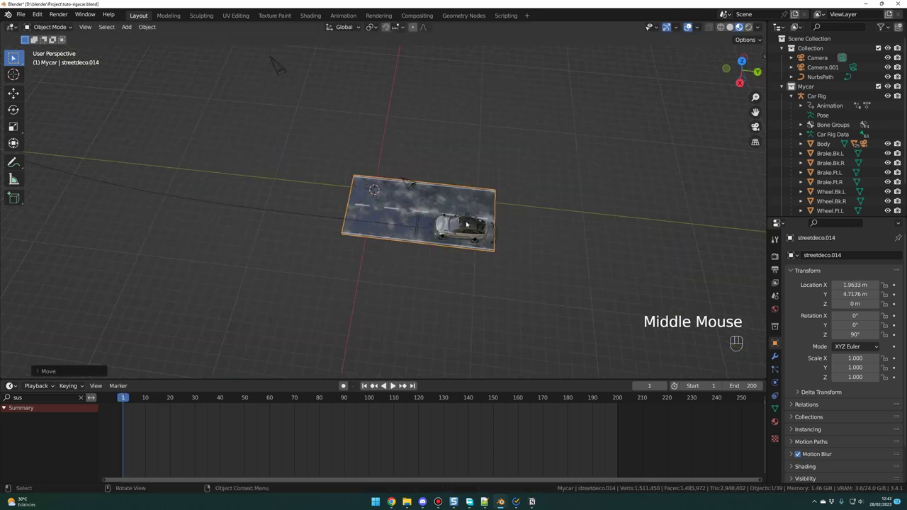
# Add an Array modifier to the road piece with a relative offset X factor of -1.
pyautogui.click(774, 356)
pyautogui.click(826, 256)
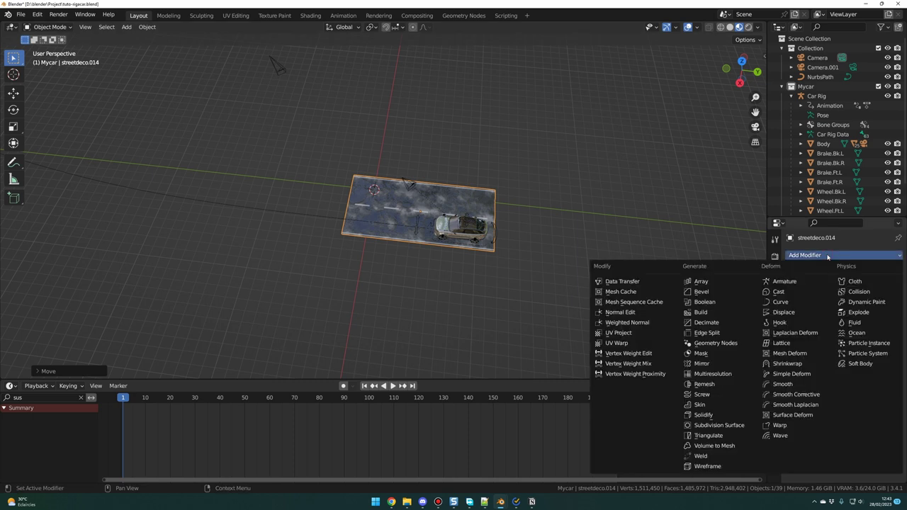
pyautogui.click(701, 281)
pyautogui.click(859, 325)
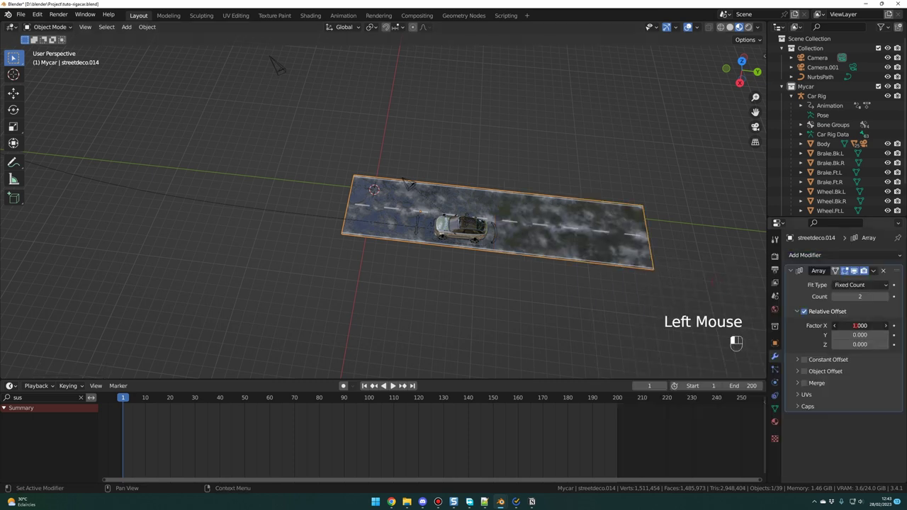
pyautogui.click(856, 325)
pyautogui.write('-1')
pyautogui.press('Return')
# Set the road array's count to 20 and play the animation up to frame 68 to check the car against the road.
pyautogui.click(845, 297)
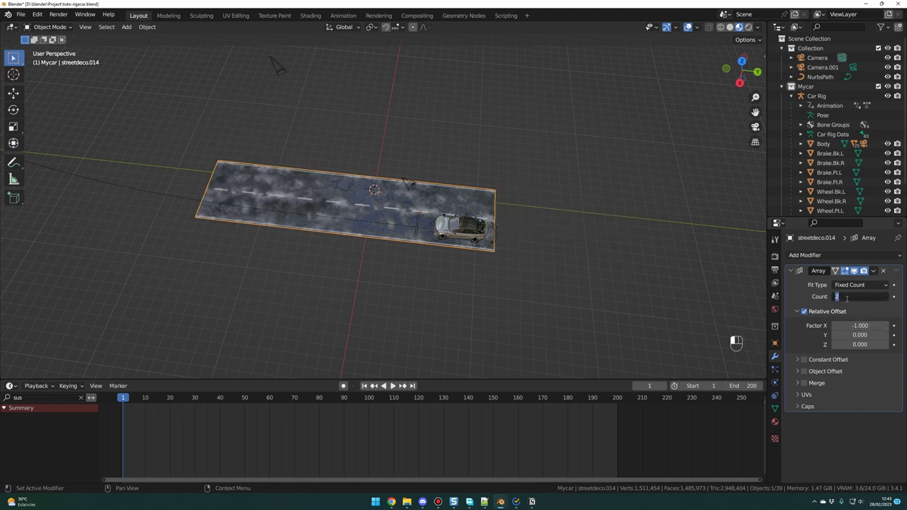
pyautogui.write('5')
pyautogui.press('Return')
pyautogui.keyDown('shift'); pyautogui.moveTo(244, 332); pyautogui.dragTo(369, 271, button='middle'); pyautogui.keyUp('shift')
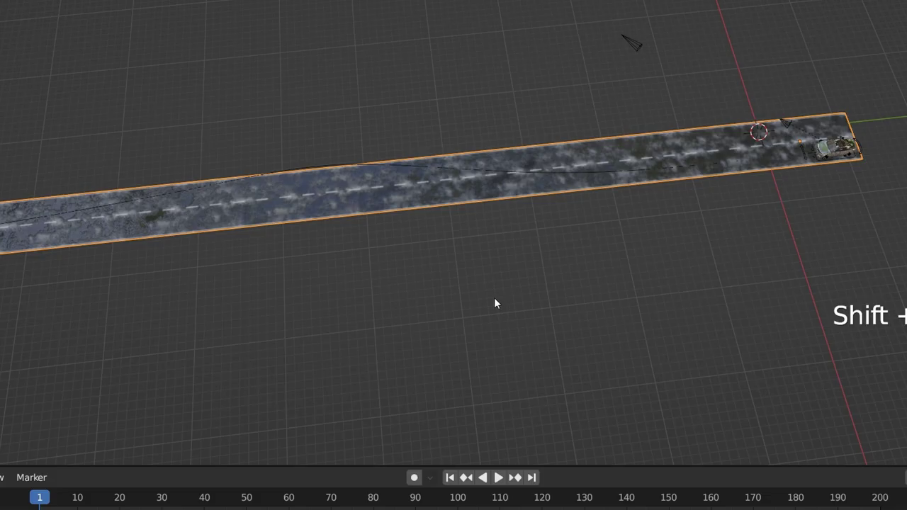
pyautogui.press('space')
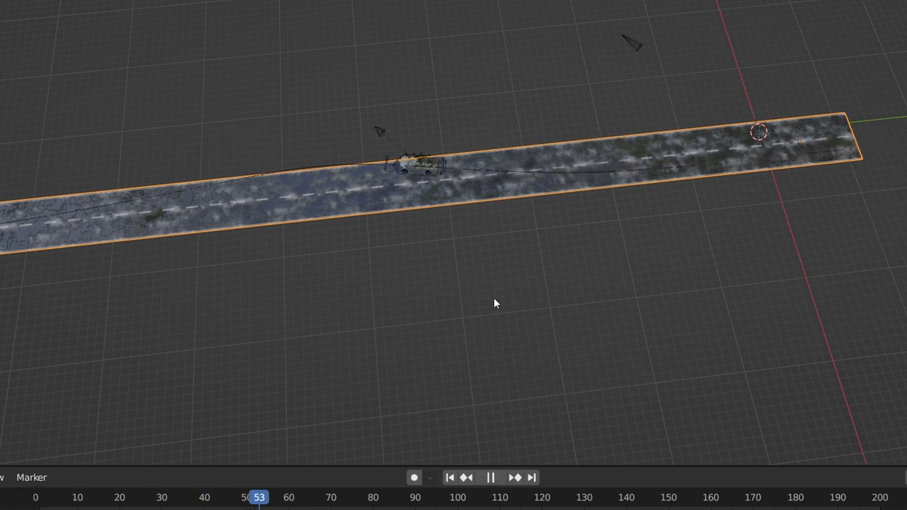
pyautogui.press('space')
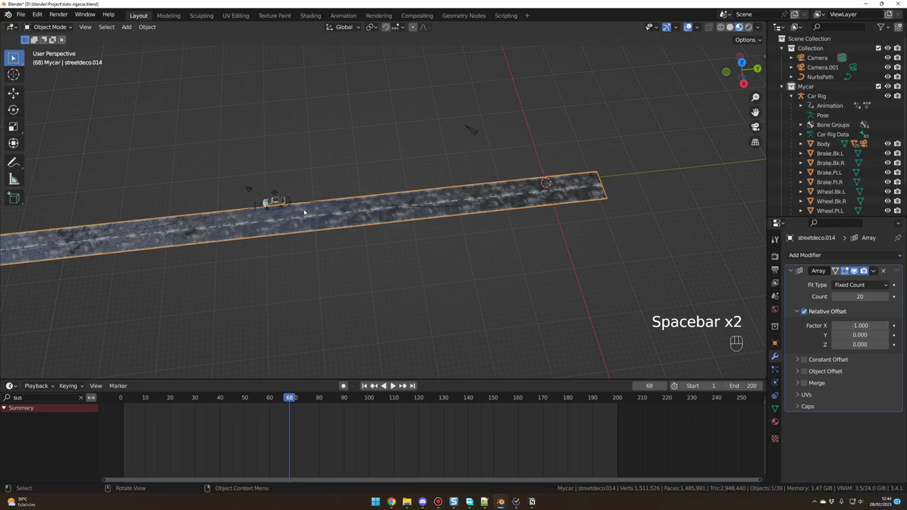
# Move the outermost control point of the NurbsPath bend beside the car along X, in toward the road.
pyautogui.keyDown('shift'); pyautogui.moveTo(310, 253); pyautogui.dragTo(386, 266, button='middle'); pyautogui.keyUp('shift')
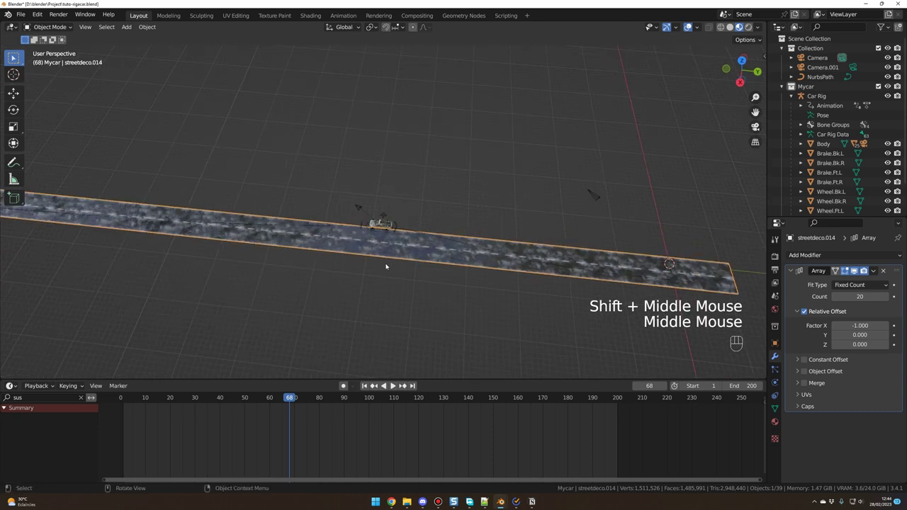
pyautogui.click(425, 242)
pyautogui.click(425, 242)
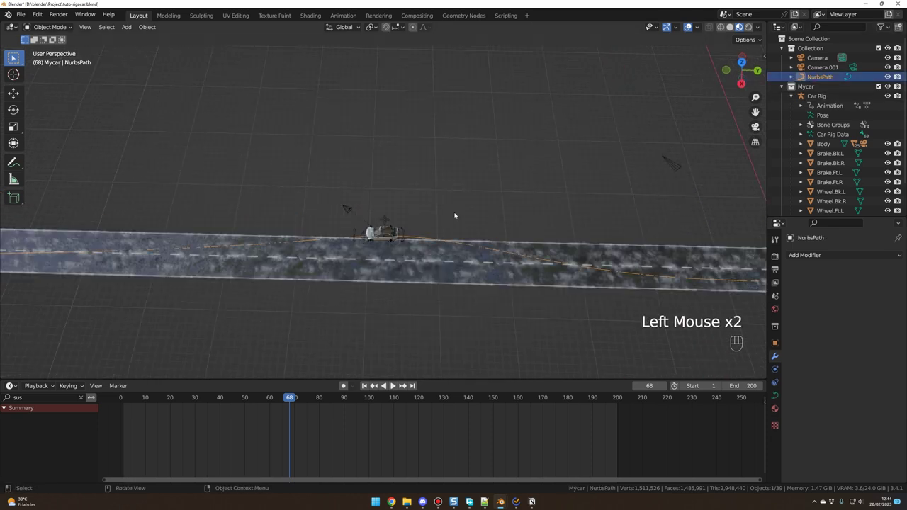
pyautogui.press('Tab')
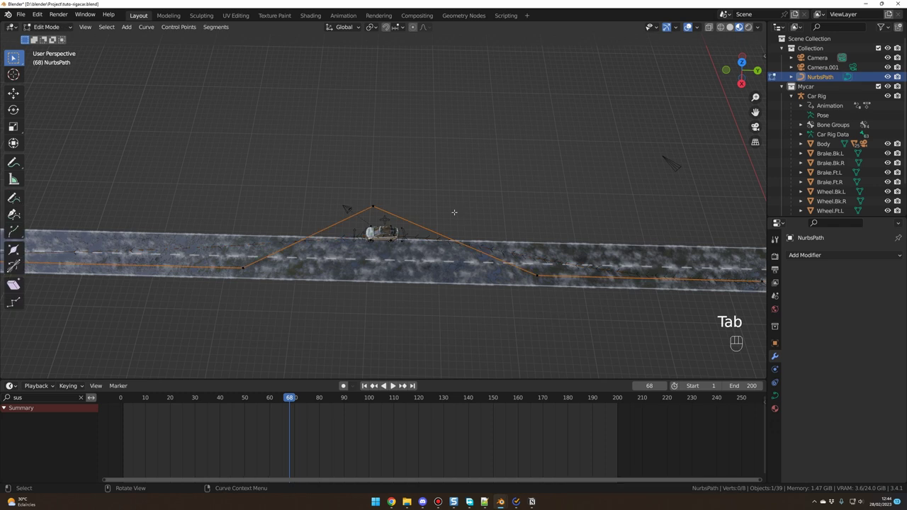
pyautogui.scroll(2, 455, 213)
pyautogui.keyDown('shift'); pyautogui.moveTo(456, 213); pyautogui.dragTo(531, 219, button='middle'); pyautogui.keyUp('shift')
pyautogui.moveTo(381, 177); pyautogui.dragTo(459, 211)
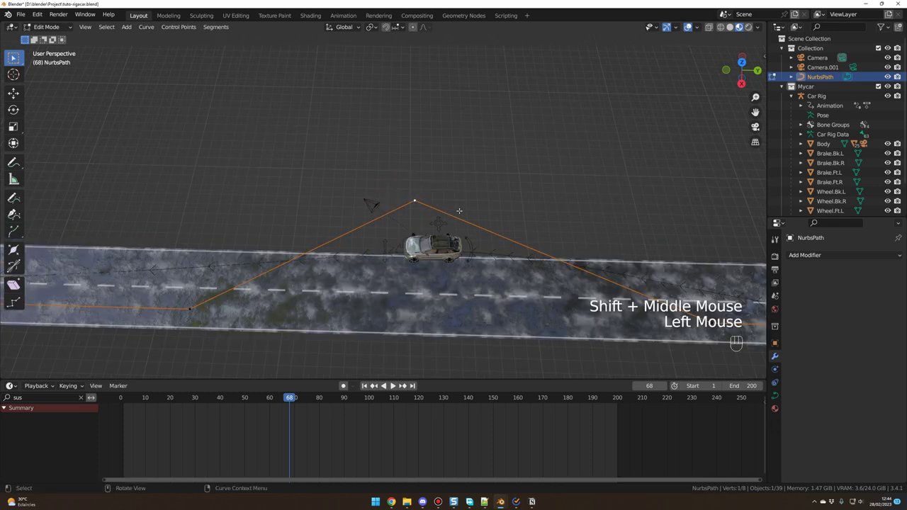
pyautogui.press('g')
pyautogui.press('x')
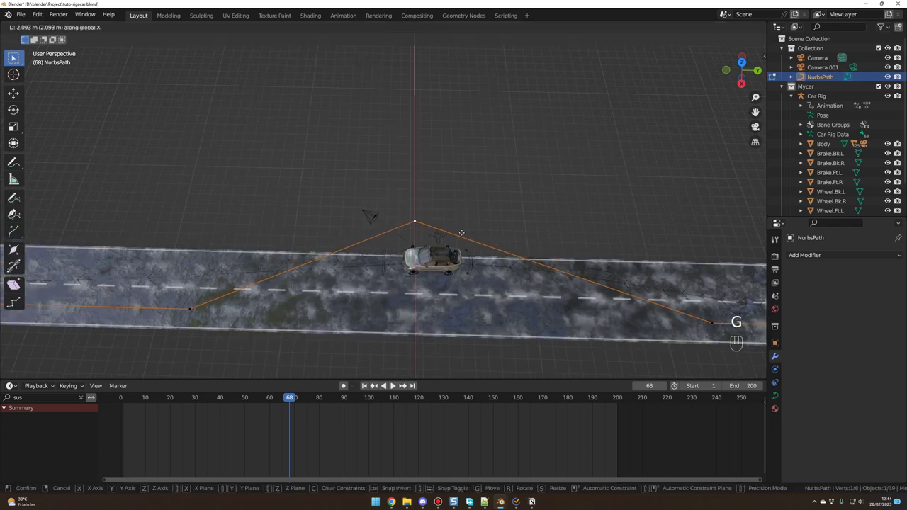
pyautogui.click(463, 243)
pyautogui.moveTo(463, 243); pyautogui.dragTo(499, 209, button='middle')
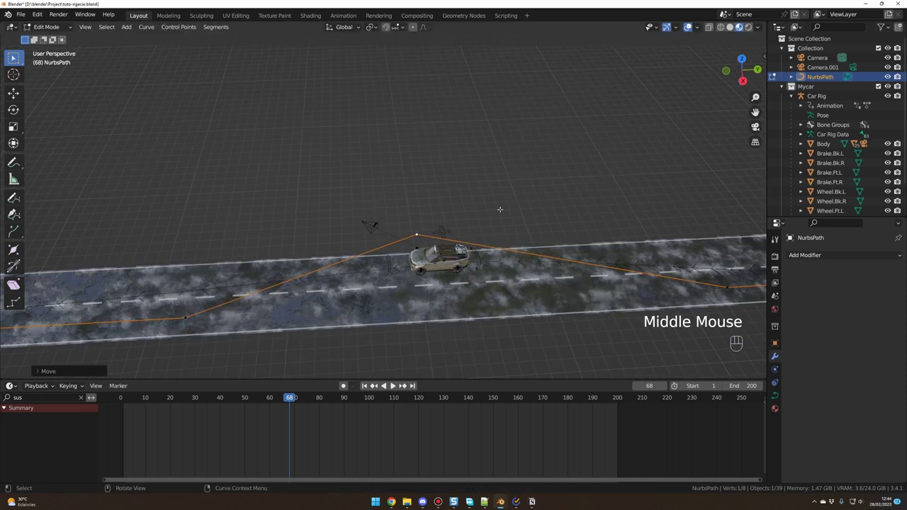
pyautogui.press('Tab')
pyautogui.scroll(-3, 500, 211)
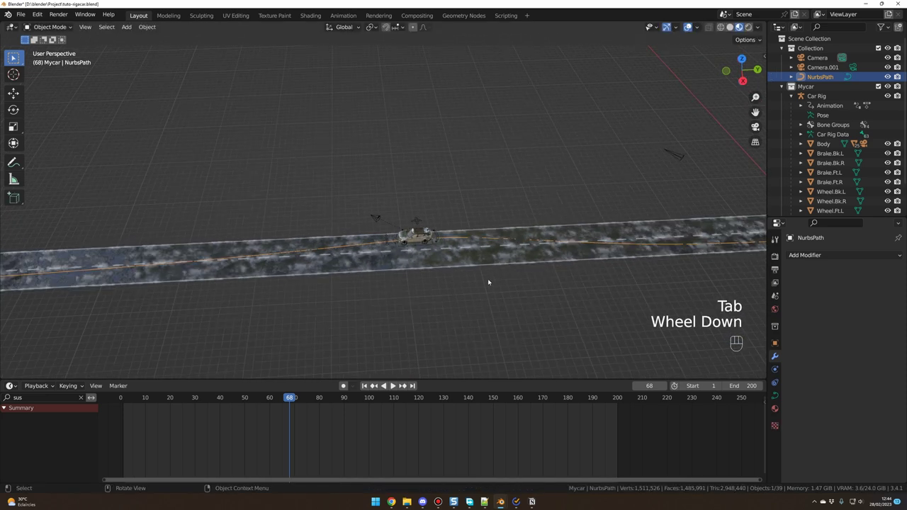
pyautogui.moveTo(488, 282); pyautogui.dragTo(476, 289, button='middle')
# Clear the baked wheels animation of the Car Rig in the Rigacar settings.
pyautogui.click(470, 342)
pyautogui.click(390, 264)
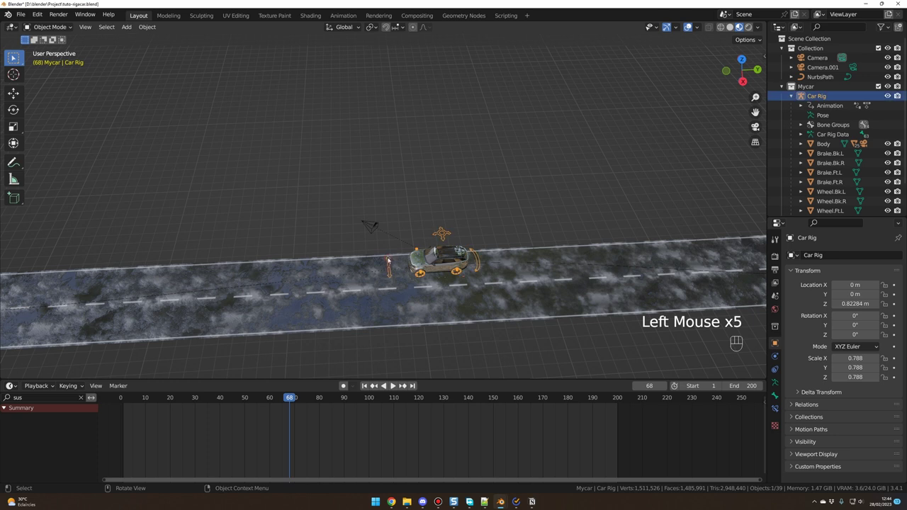
pyautogui.press('n')
pyautogui.click(762, 328)
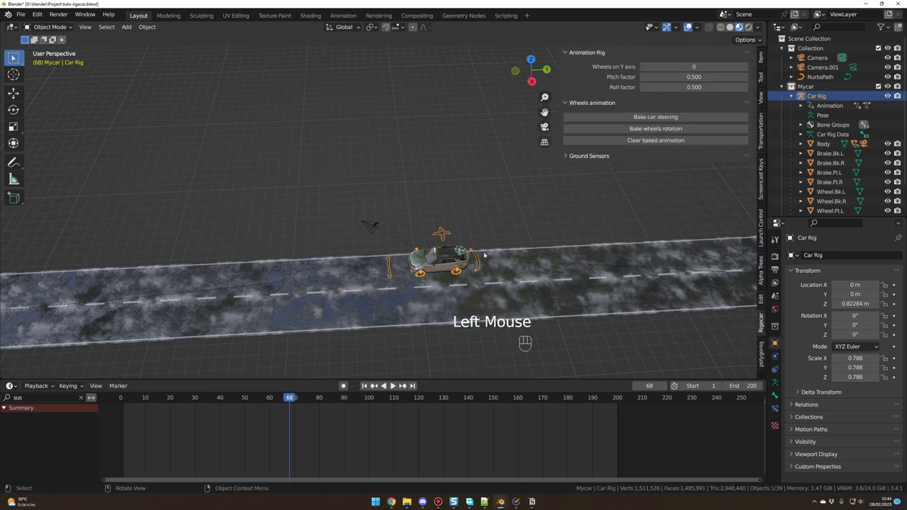
pyautogui.click(652, 141)
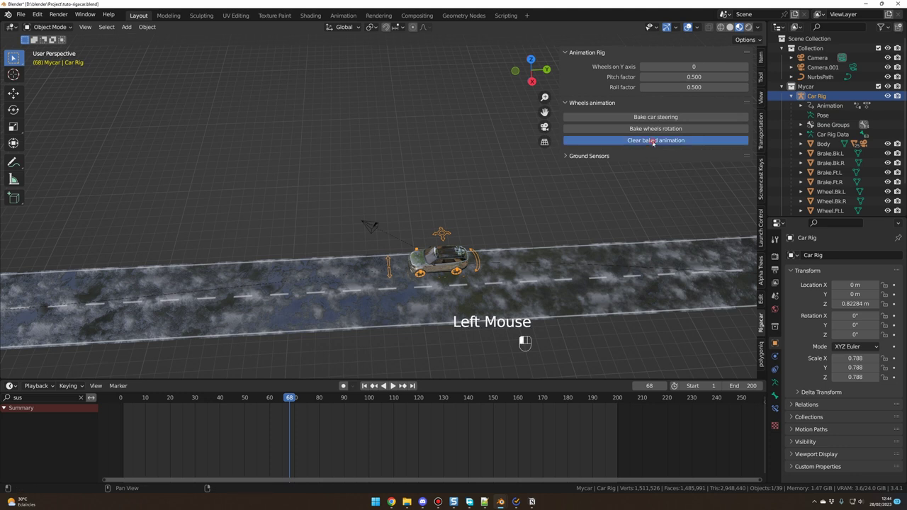
# Bake the car steering and the wheels rotation for the Car Rig.
pyautogui.click(645, 117)
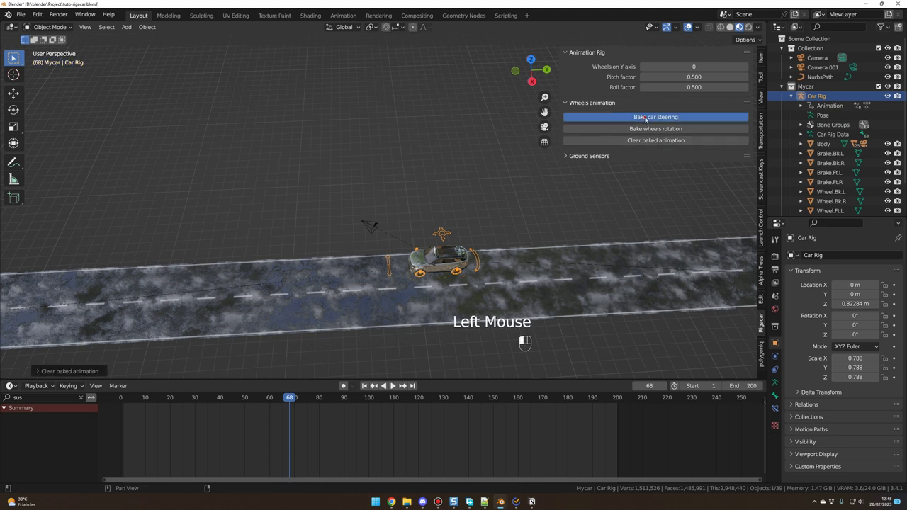
pyautogui.click(644, 182)
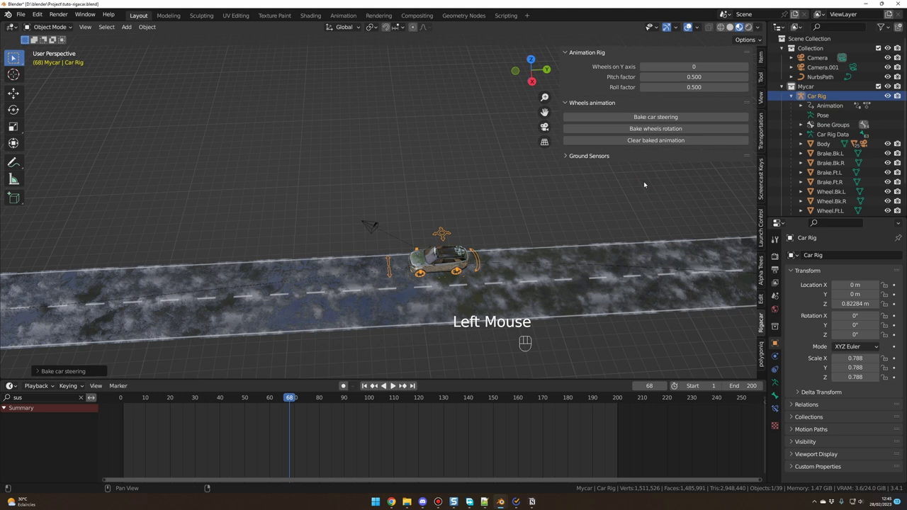
pyautogui.click(648, 131)
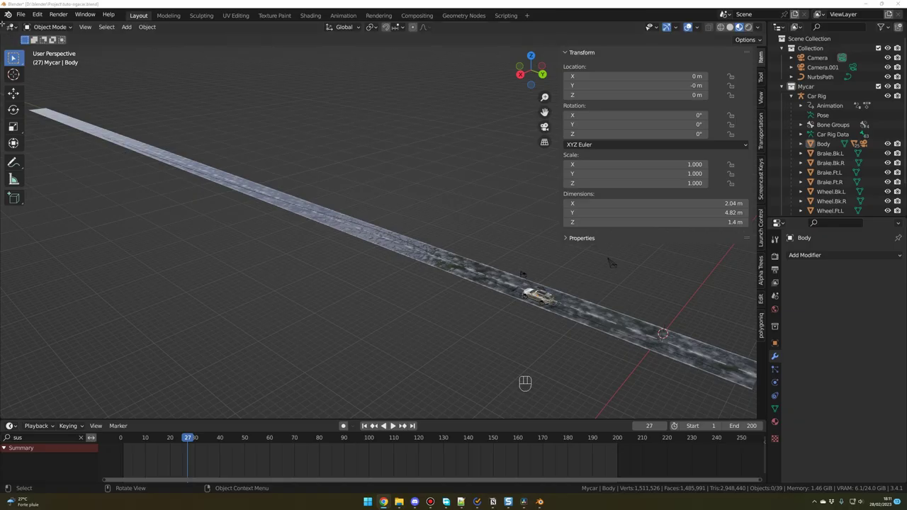
# Split the 3D viewport into two side by side and show the camera view without its sidebar in the new one.
pyautogui.moveTo(3, 24); pyautogui.dragTo(303, 49)
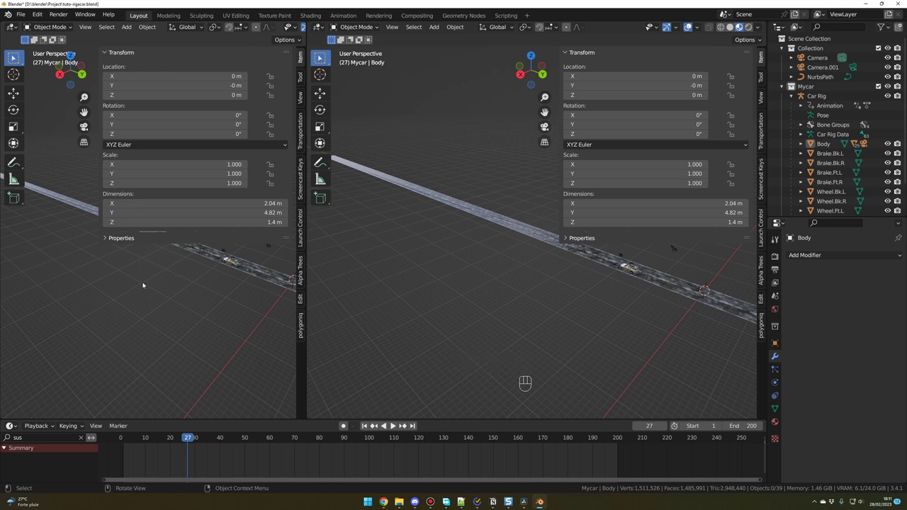
pyautogui.press('KP_0')
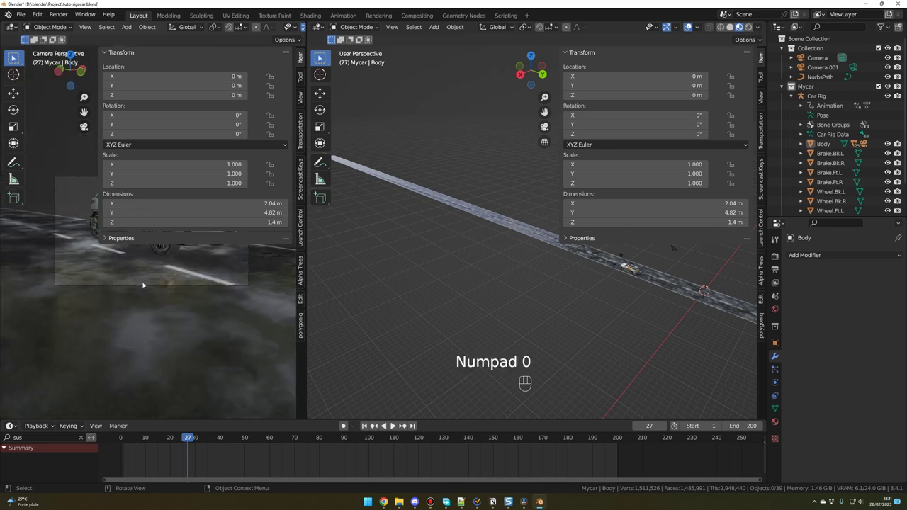
pyautogui.press('n')
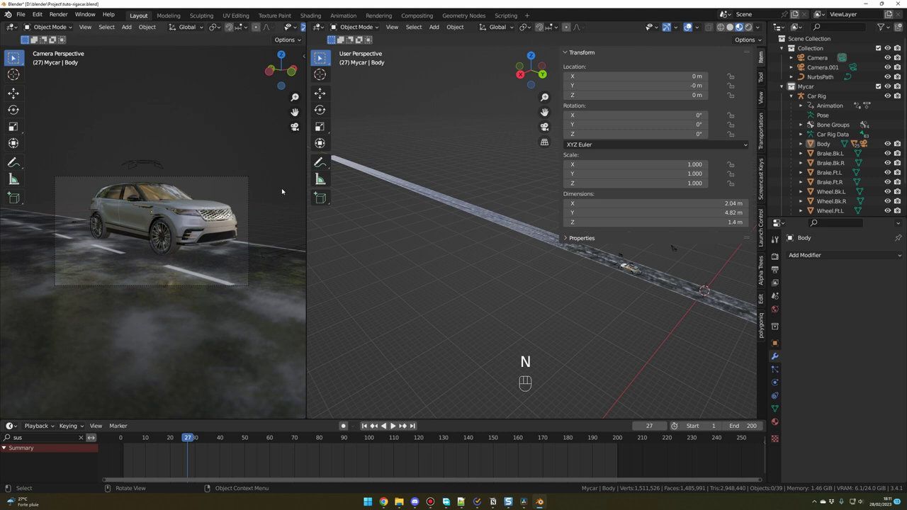
pyautogui.moveTo(282, 190)
pyautogui.keyDown('ctrl'); pyautogui.mouseDown(button='middle')
pyautogui.moveTo(280, 230)
pyautogui.moveTo(276, 202)
pyautogui.mouseUp(button='middle'); pyautogui.keyUp('ctrl')
# Lock the camera to the view in the camera viewport, and hide that viewport's overlays and gizmos.
pyautogui.press('n')
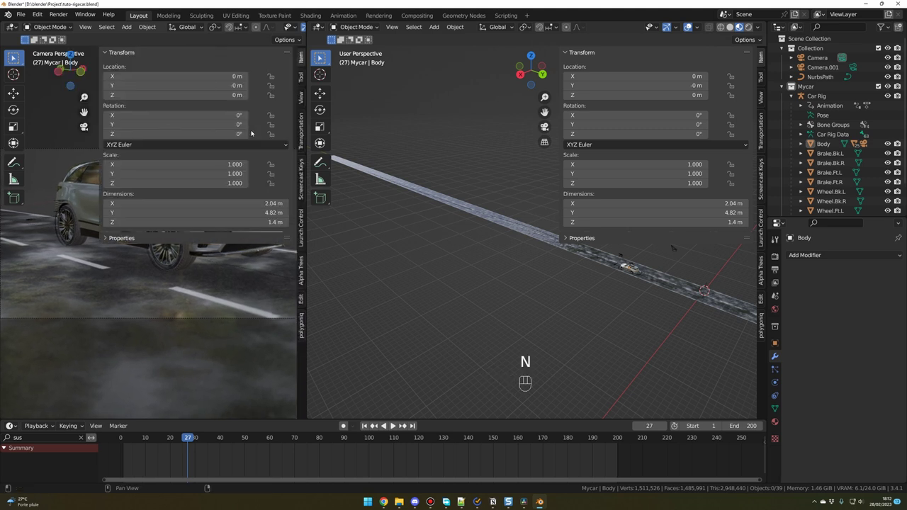
pyautogui.click(302, 100)
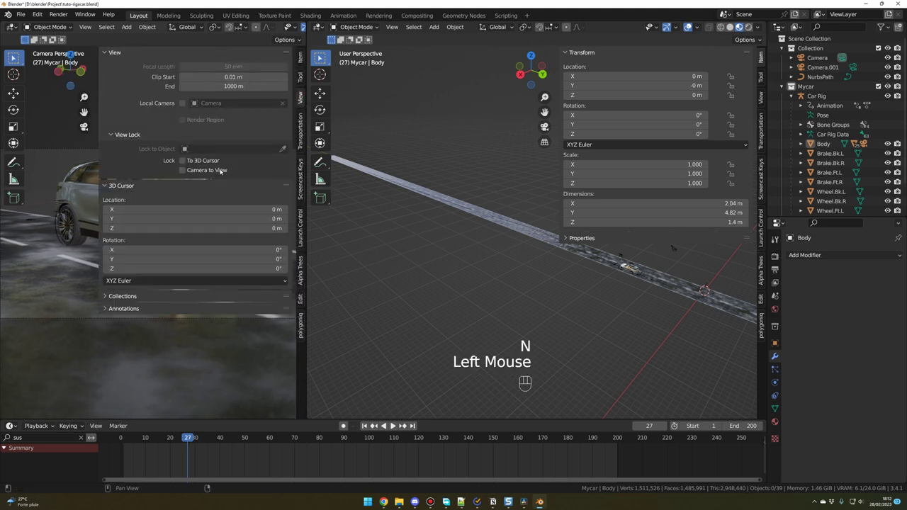
pyautogui.click(184, 173)
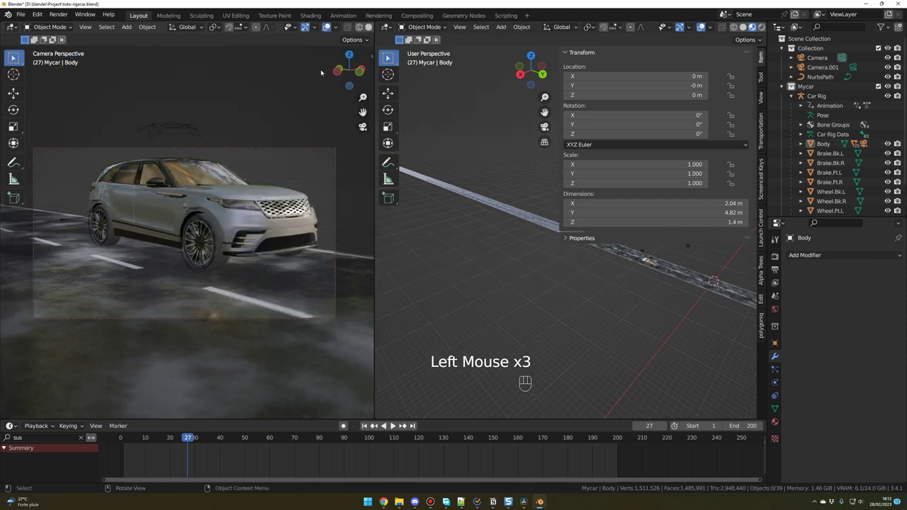
pyautogui.click(326, 28)
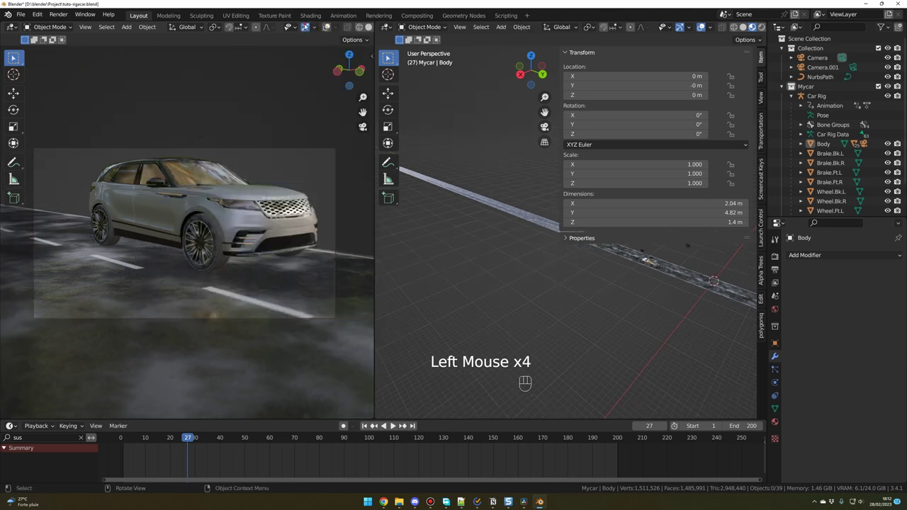
pyautogui.moveTo(374, 89); pyautogui.dragTo(323, 88)
# Set the output resolution's Y value to 817 px.
pyautogui.click(774, 256)
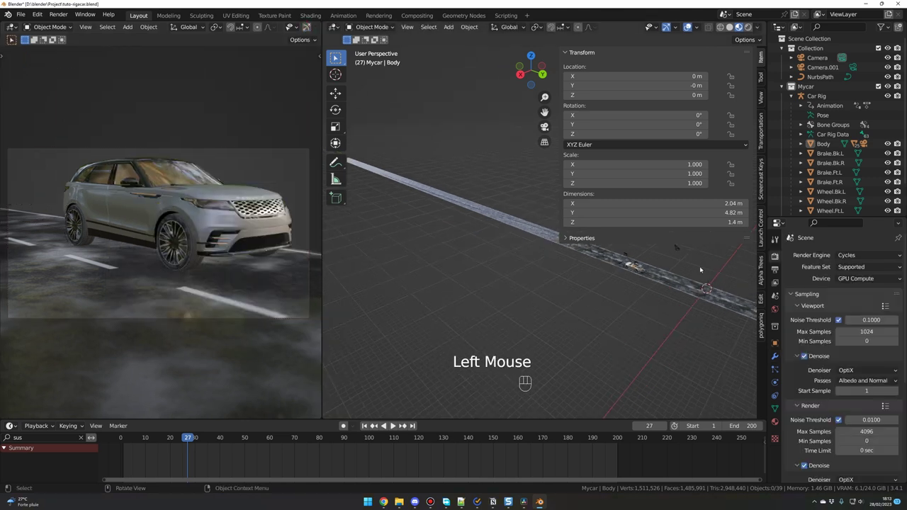
pyautogui.click(775, 271)
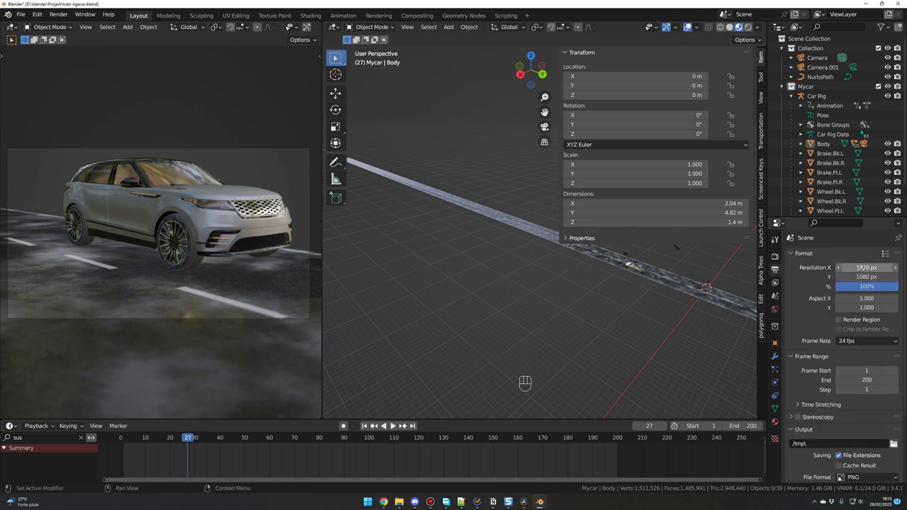
pyautogui.click(862, 277)
pyautogui.write('817')
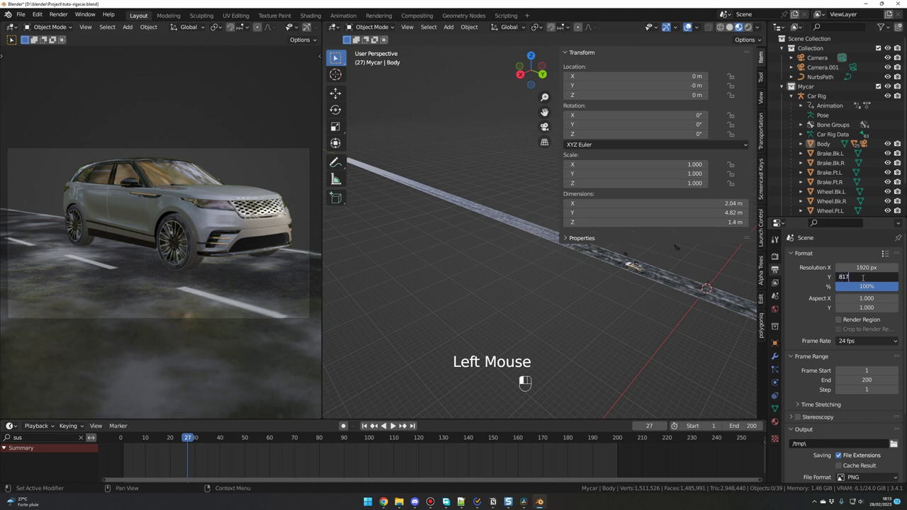
pyautogui.press('Return')
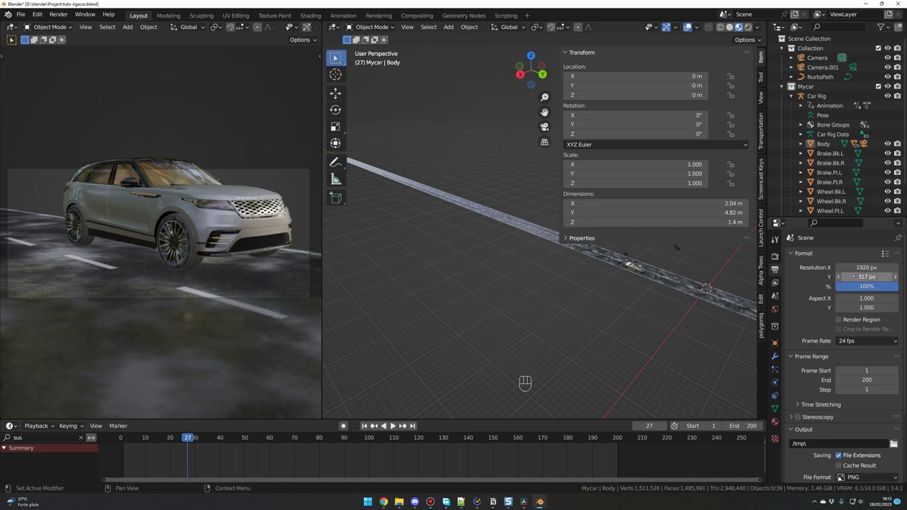
# Select the Camera object and set its focal length to 35 mm.
pyautogui.click(760, 163)
pyautogui.click(817, 57)
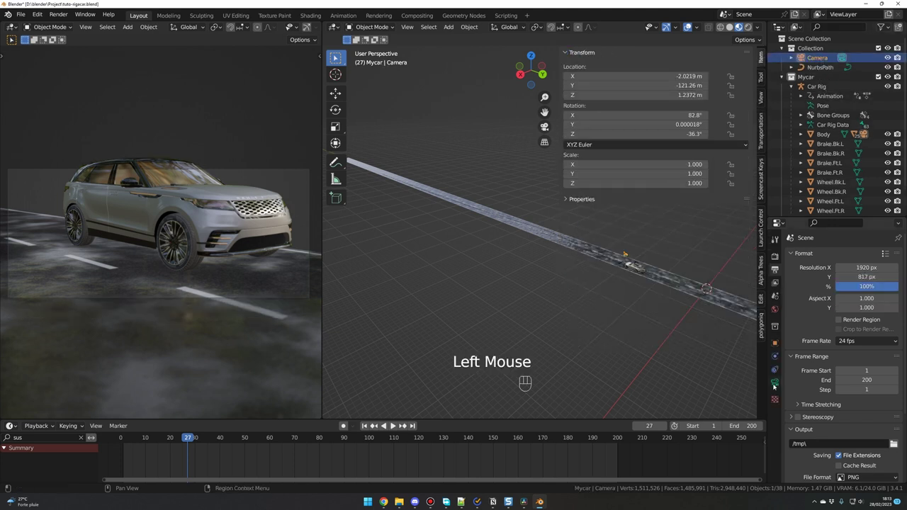
pyautogui.click(774, 383)
pyautogui.scroll(-3, 832, 404)
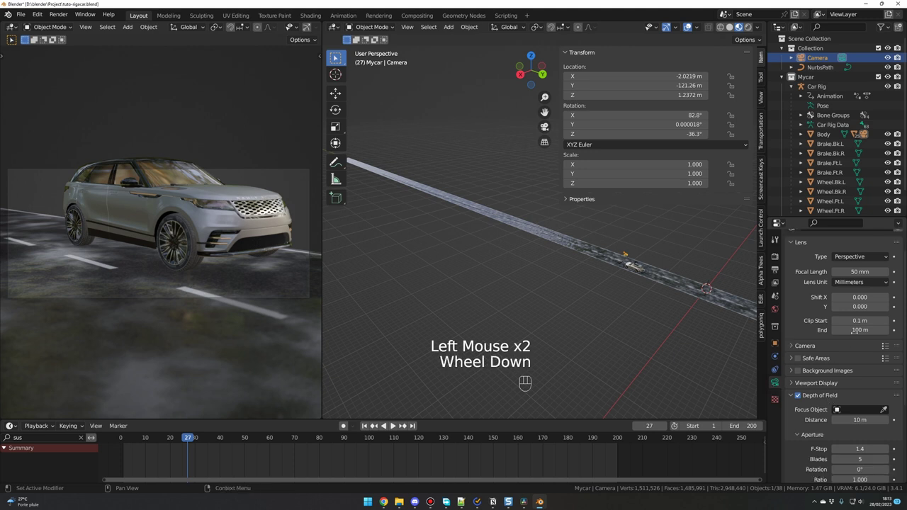
pyautogui.click(858, 271)
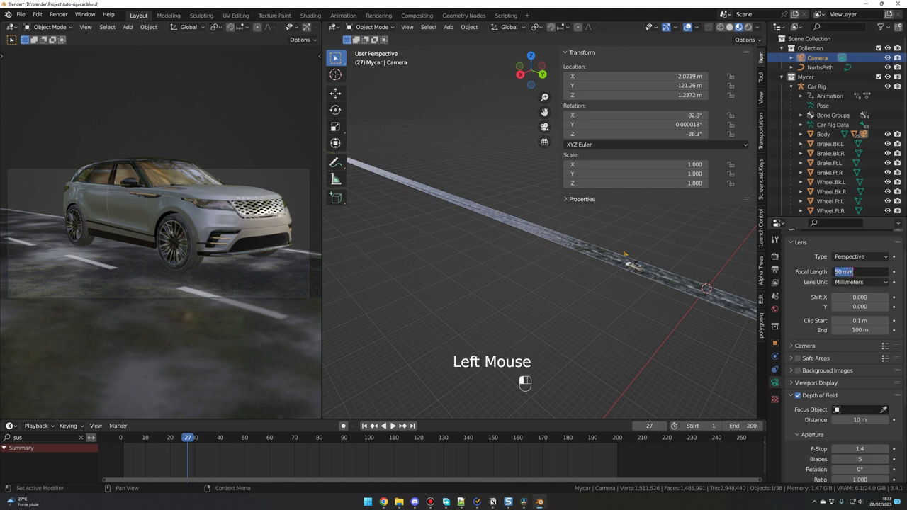
pyautogui.write('35')
pyautogui.press('Return')
# Set the camera's passepartout opacity to 1.000 in its viewport display settings.
pyautogui.click(808, 383)
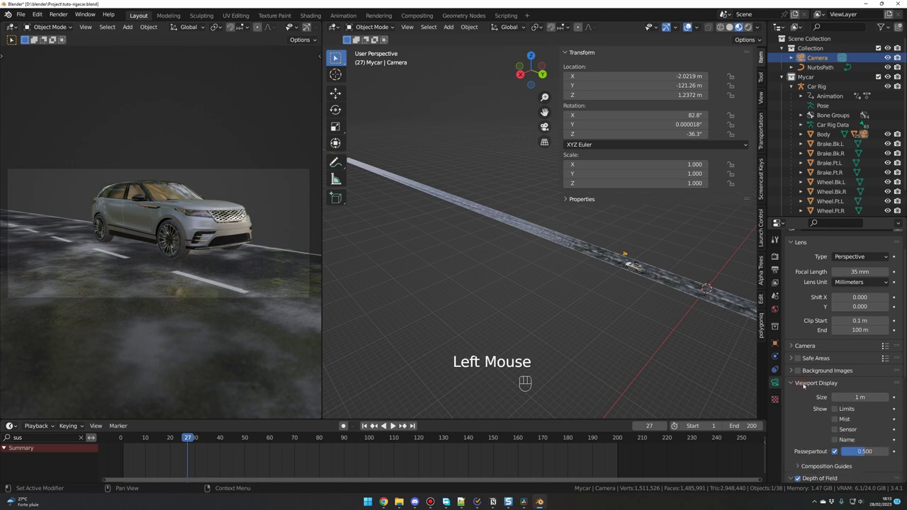
pyautogui.scroll(-1, 806, 387)
pyautogui.moveTo(850, 409); pyautogui.dragTo(867, 411)
pyautogui.scroll(-2, 867, 411)
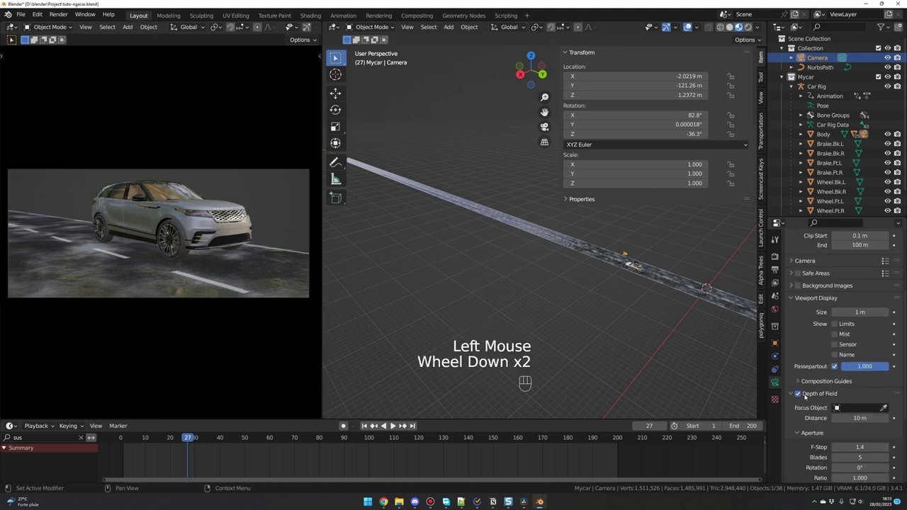
# Set the Camera's depth of field F-Stop to 1.0.
pyautogui.doubleClick(832, 447)
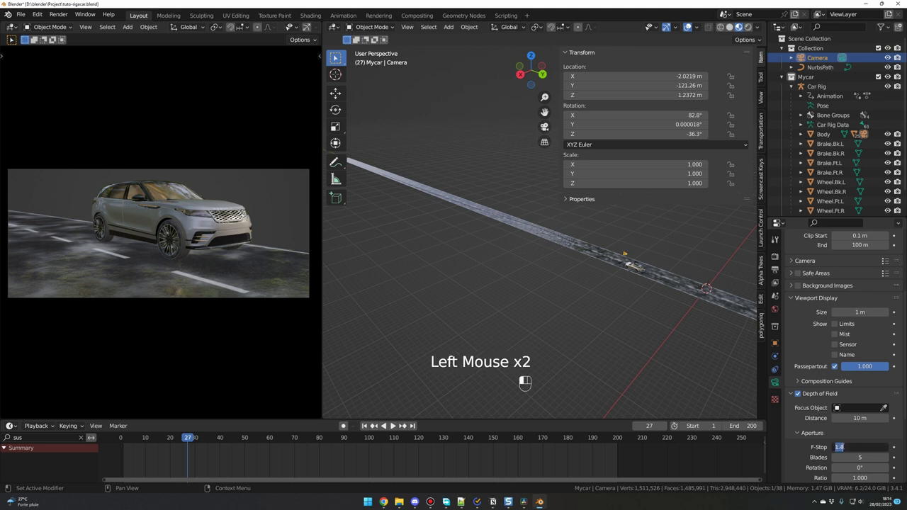
pyautogui.write('1')
pyautogui.press('Return')
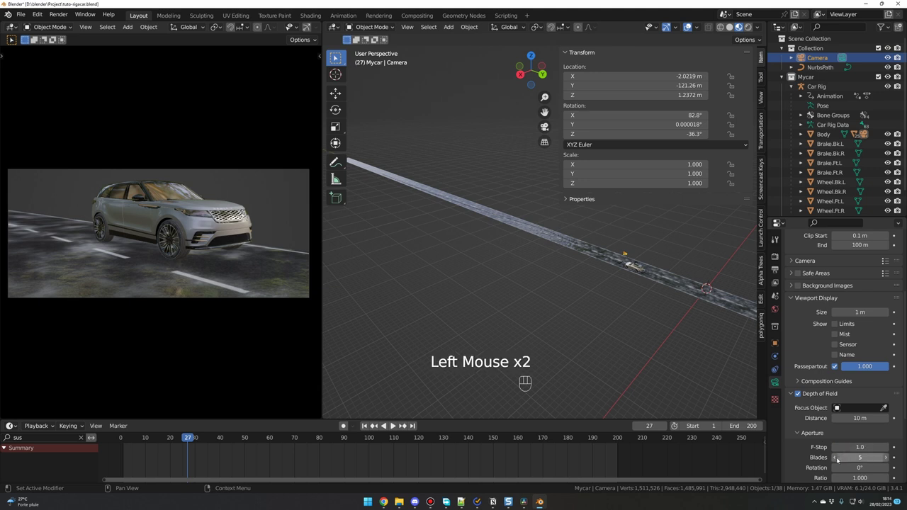
# Add a Plain Axes empty and move it into the scene collection named Collection.
pyautogui.click(609, 333)
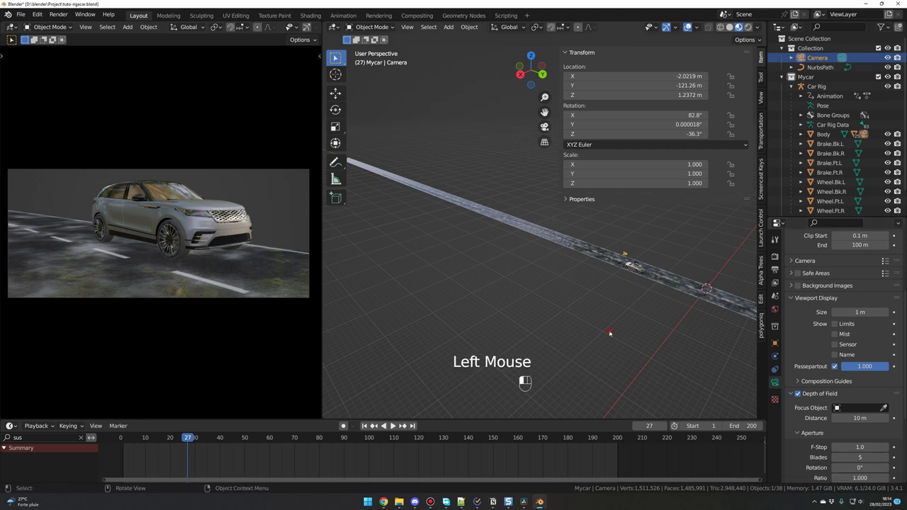
pyautogui.moveTo(609, 333); pyautogui.dragTo(606, 330, button='middle')
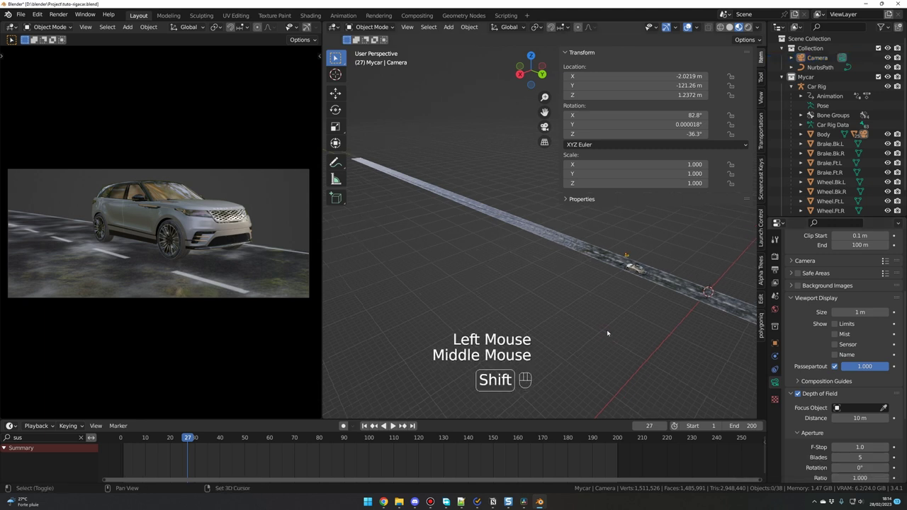
pyautogui.hotkey('shift', 'a')
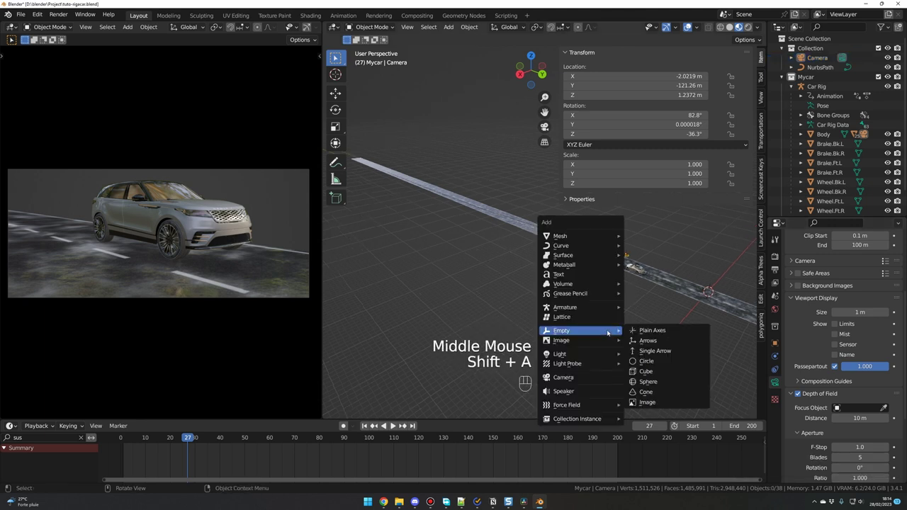
pyautogui.click(652, 330)
pyautogui.scroll(-3, 820, 162)
pyautogui.click(815, 188)
pyautogui.moveTo(819, 189); pyautogui.dragTo(814, 48)
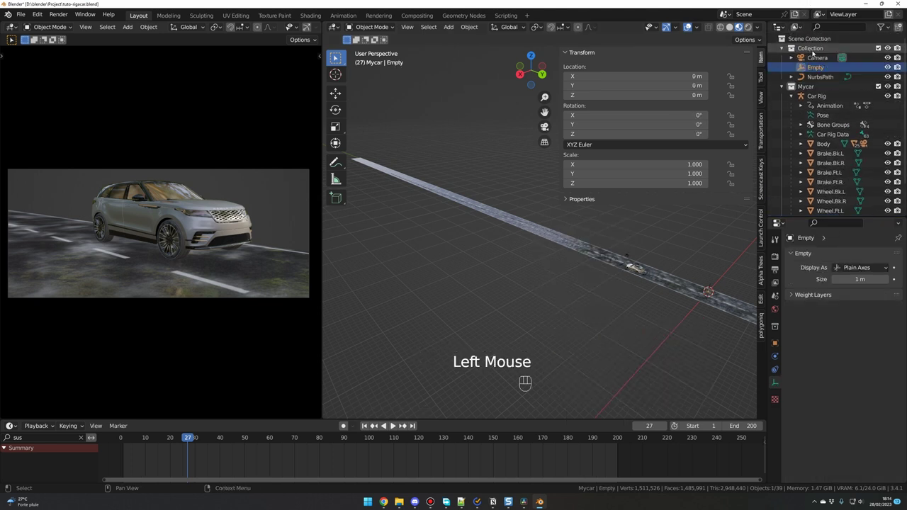
# Rename the new empty as Focus.
pyautogui.doubleClick(815, 67)
pyautogui.write('Focus')
pyautogui.press('Return')
# Move the Focus empty horizontally toward the car, to about X 2.95 m and Y -15.68 m, leaving Z locked.
pyautogui.scroll(2, 458, 244)
pyautogui.moveTo(482, 234); pyautogui.dragTo(468, 241, button='middle')
pyautogui.keyDown('shift'); pyautogui.moveTo(468, 241); pyautogui.dragTo(458, 245, button='middle'); pyautogui.keyUp('shift')
pyautogui.scroll(2, 458, 245)
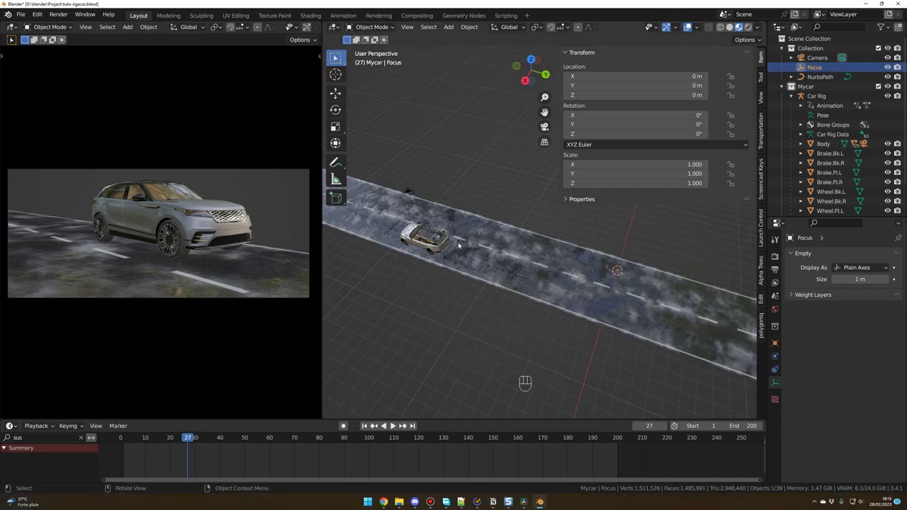
pyautogui.press('g')
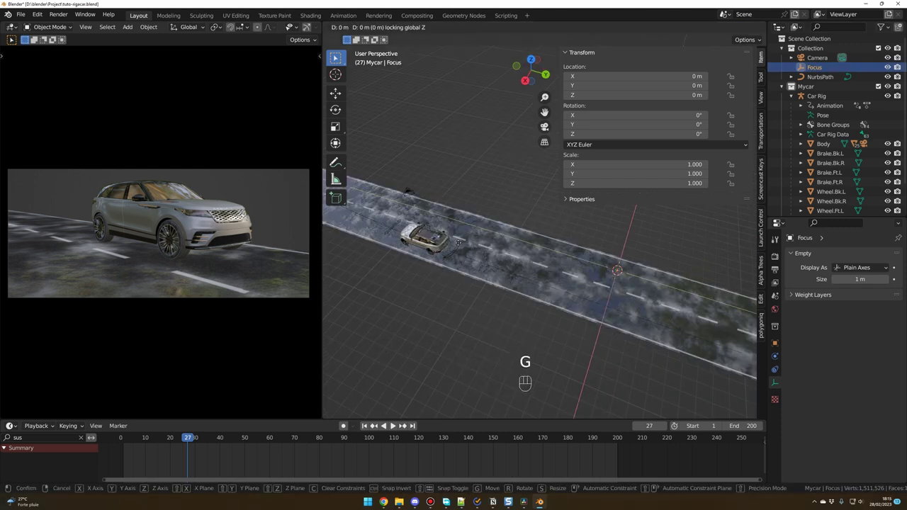
pyautogui.click(730, 218)
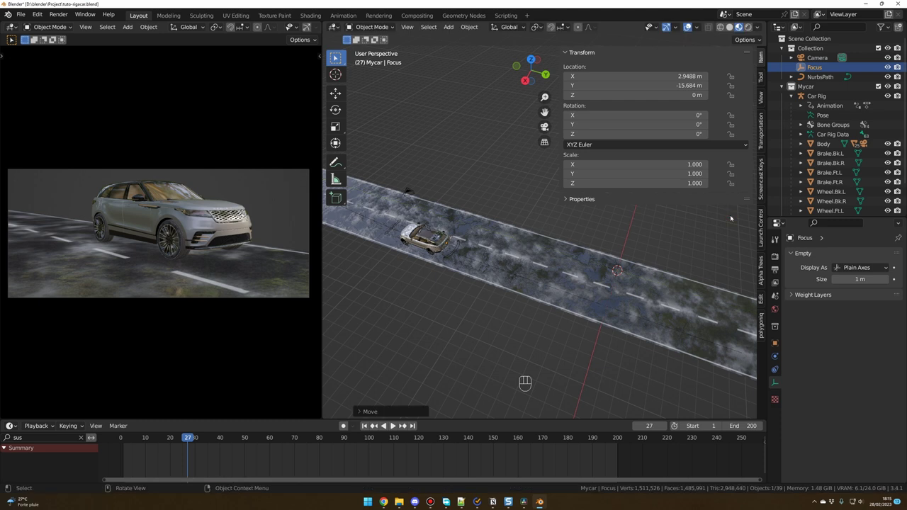
# In the top view, shift the Focus empty to the rear of the car, about X 3.65 m and Y -15.13 m.
pyautogui.press('KP_7')
pyautogui.keyDown('shift'); pyautogui.scroll(1, 620, 307); pyautogui.keyUp('shift')
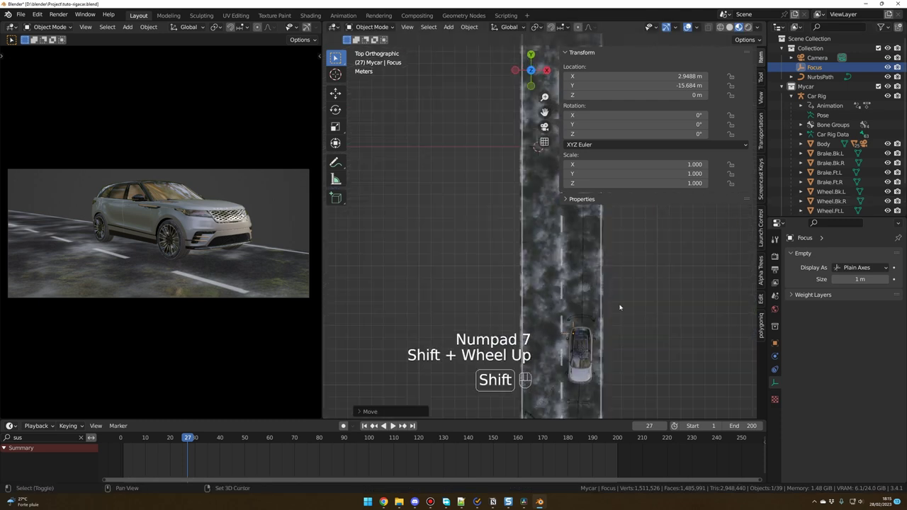
pyautogui.keyDown('shift'); pyautogui.moveTo(619, 307); pyautogui.dragTo(562, 214, button='middle'); pyautogui.keyUp('shift')
pyautogui.scroll(2, 562, 213)
pyautogui.press('g')
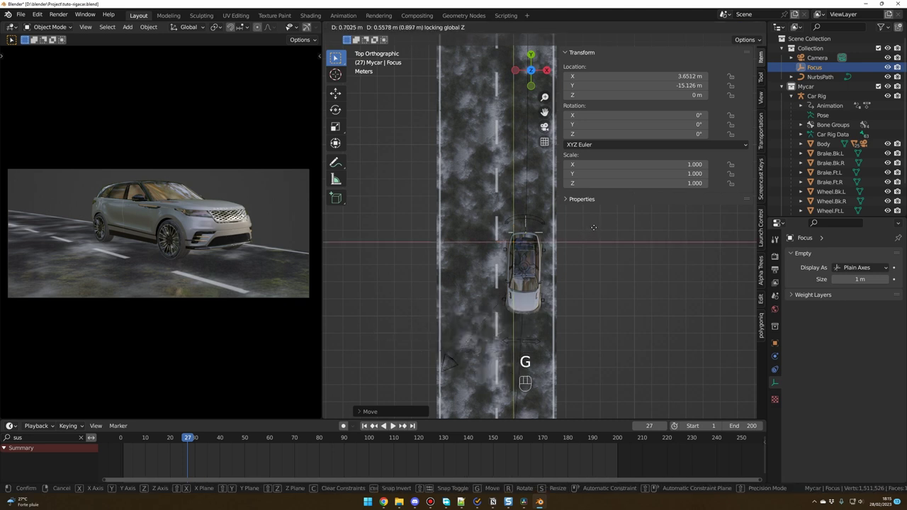
pyautogui.middleClick(623, 262)
# Raise the Focus empty along the Z axis to the height of the car's rear bodywork.
pyautogui.moveTo(623, 262); pyautogui.dragTo(557, 253, button='middle')
pyautogui.press('g')
pyautogui.press('z')
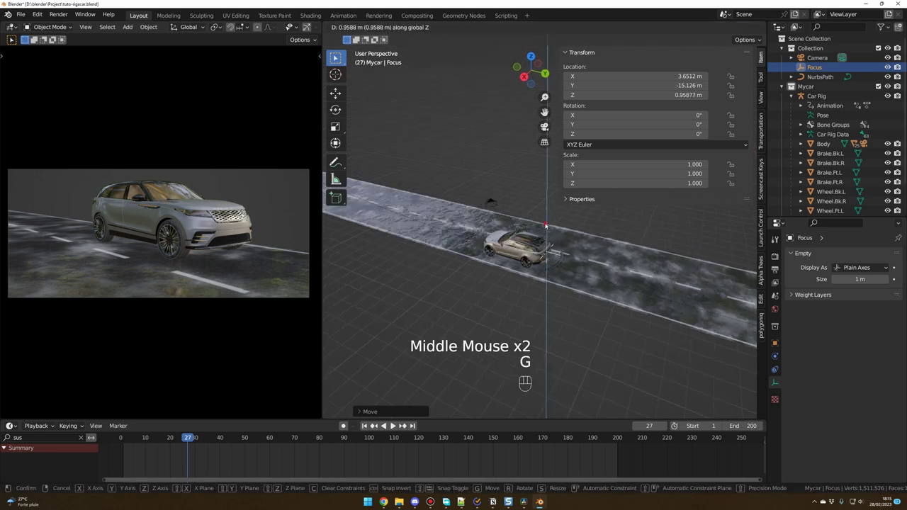
pyautogui.click(553, 241)
# Parent the Focus empty to the car's Body object, play the animation briefly to check it, and return to frame 28.
pyautogui.scroll(5, 495, 227)
pyautogui.keyDown('shift'); pyautogui.moveTo(496, 227); pyautogui.dragTo(535, 226, button='middle'); pyautogui.keyUp('shift')
pyautogui.keyDown('shift'); pyautogui.click(540, 213); pyautogui.keyUp('shift')
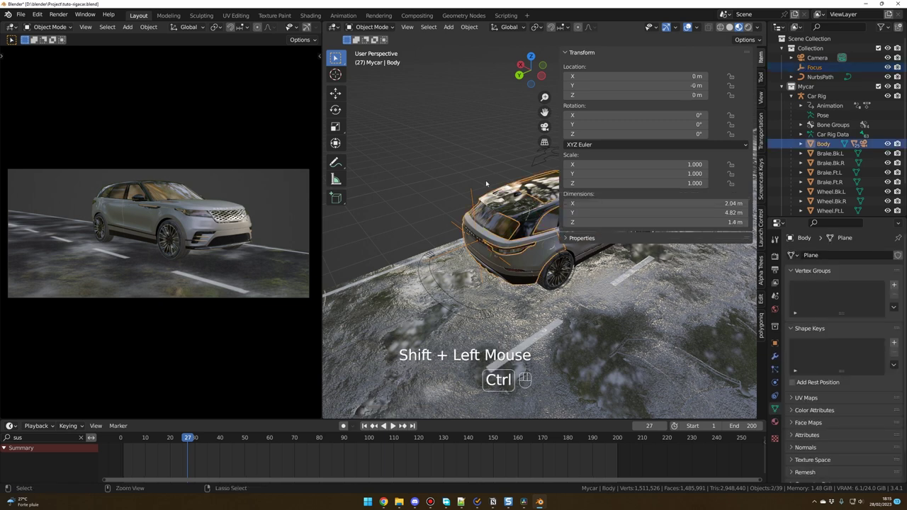
pyautogui.hotkey('ctrl', 'p')
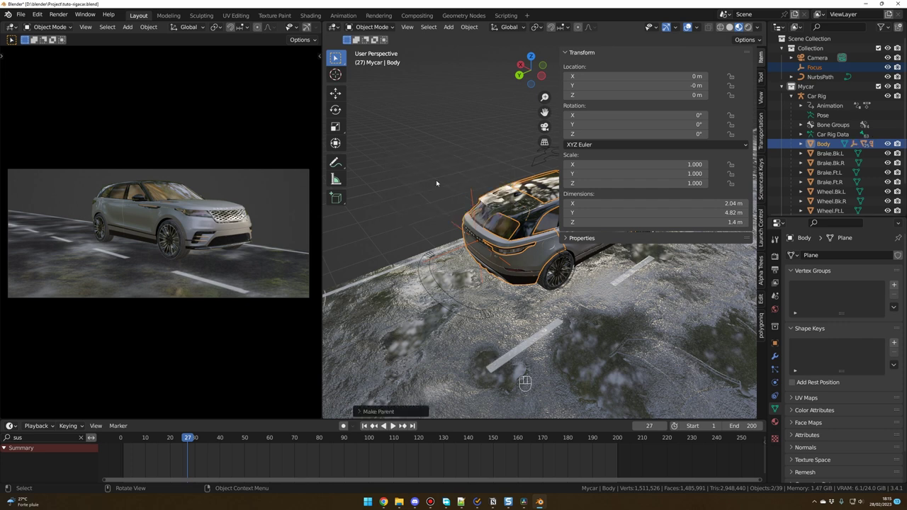
pyautogui.click(424, 213)
pyautogui.scroll(-3, 426, 220)
pyautogui.moveTo(427, 223); pyautogui.dragTo(421, 316, button='middle')
pyautogui.scroll(-2, 453, 312)
pyautogui.press('space')
pyautogui.press('space')
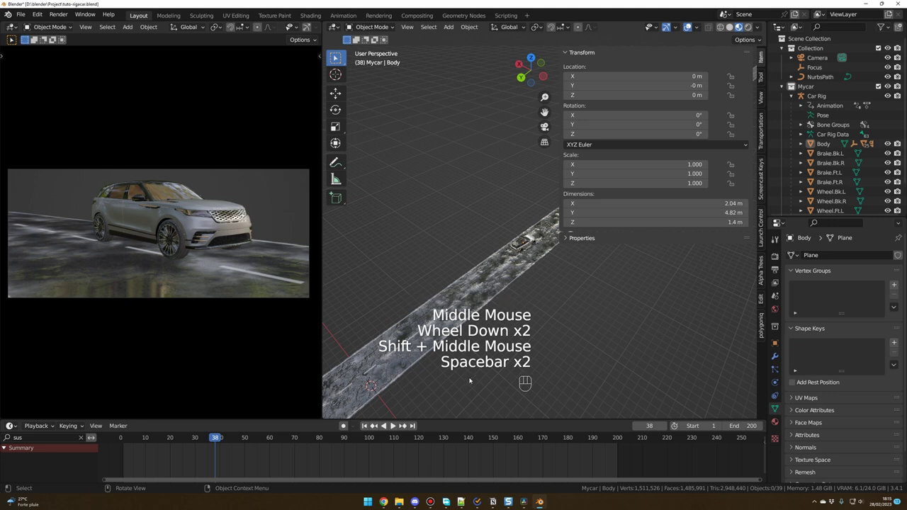
pyautogui.click(190, 437)
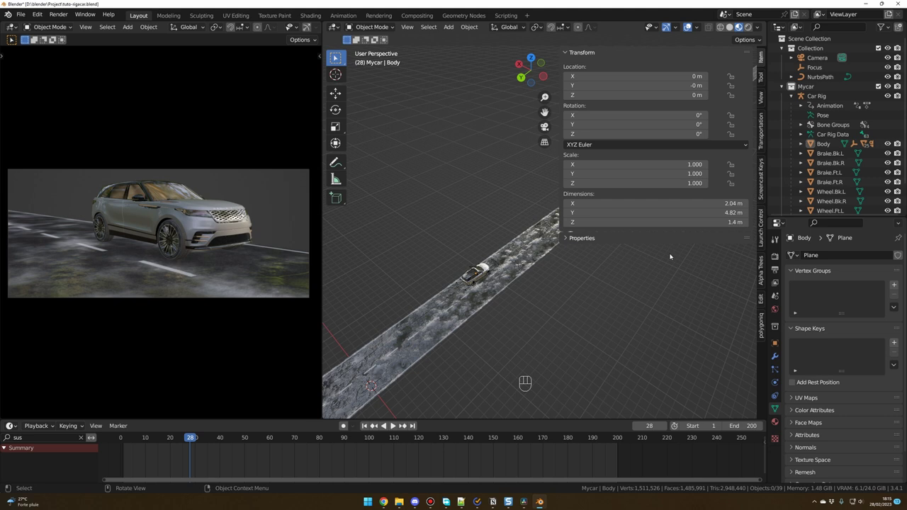
# Set the Focus empty as the Camera's depth of field focus object.
pyautogui.click(817, 57)
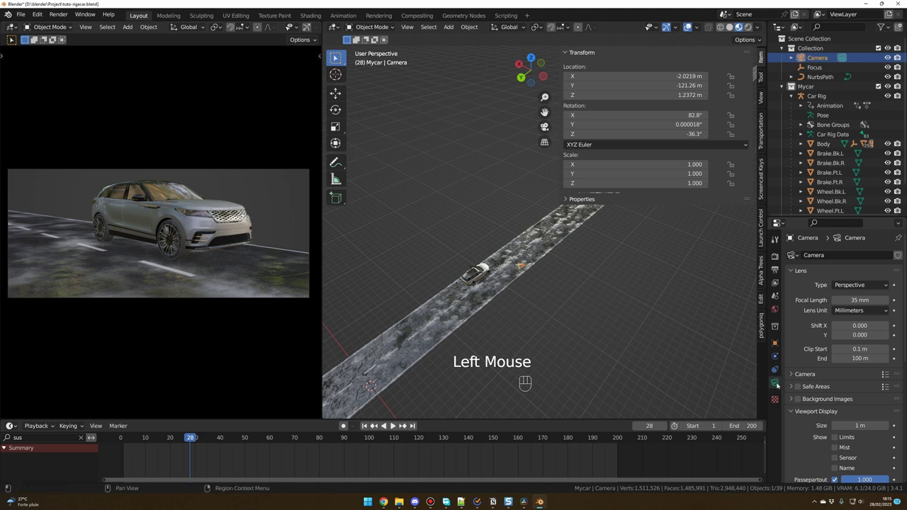
pyautogui.click(810, 366)
pyautogui.scroll(-4, 811, 375)
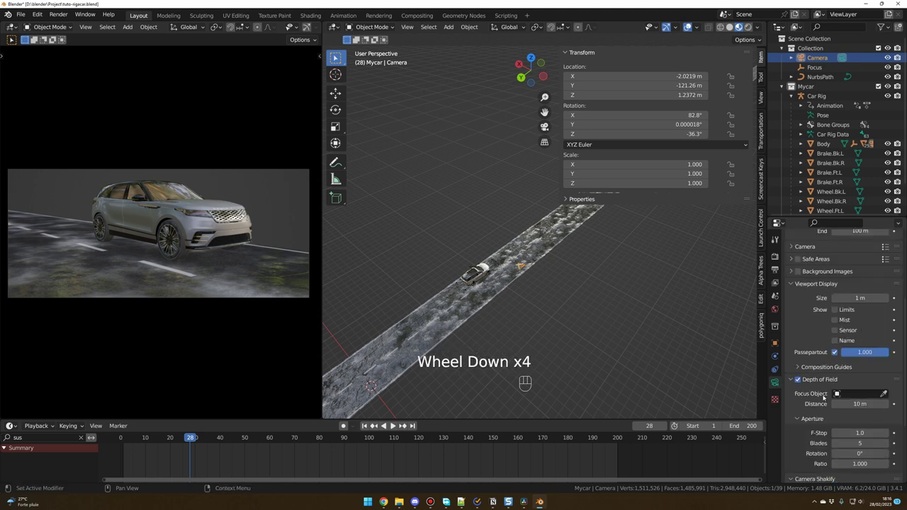
pyautogui.click(859, 393)
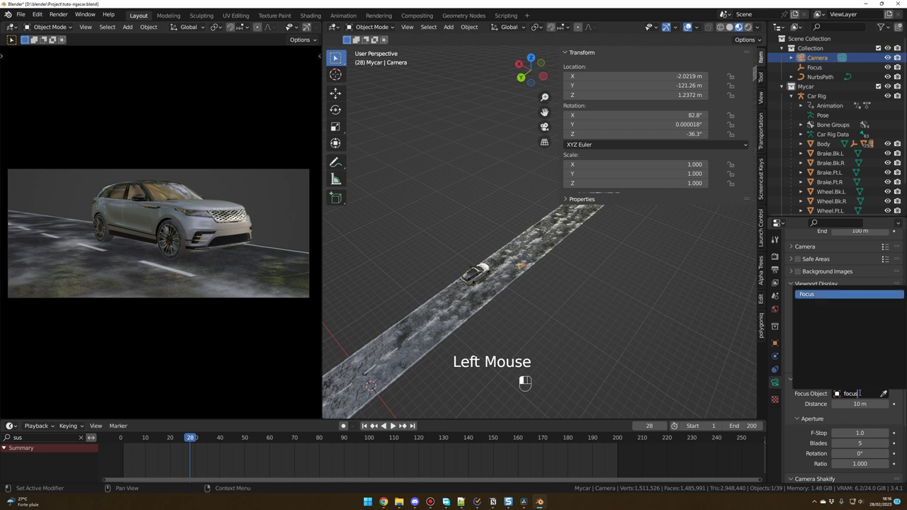
pyautogui.click(814, 294)
# At frame 1, reposition the Camera low behind the car, at about X 0.79 m, Y -108.69 m, Z 0.81 m.
pyautogui.click(190, 437)
pyautogui.click(385, 365)
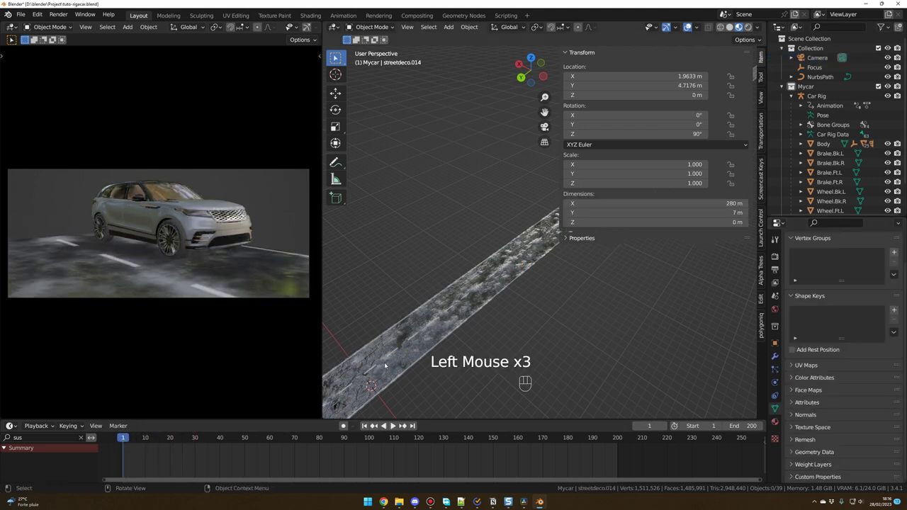
pyautogui.click(817, 57)
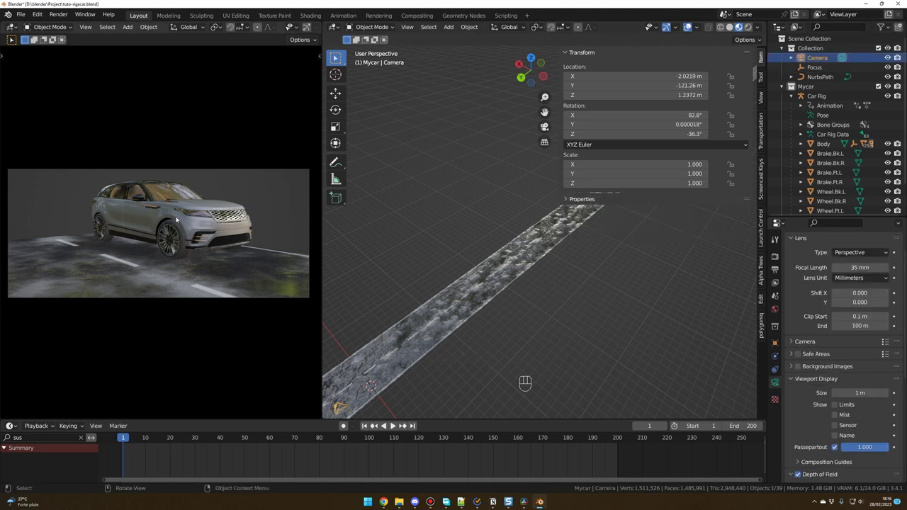
pyautogui.moveTo(128, 246); pyautogui.dragTo(136, 246, button='middle')
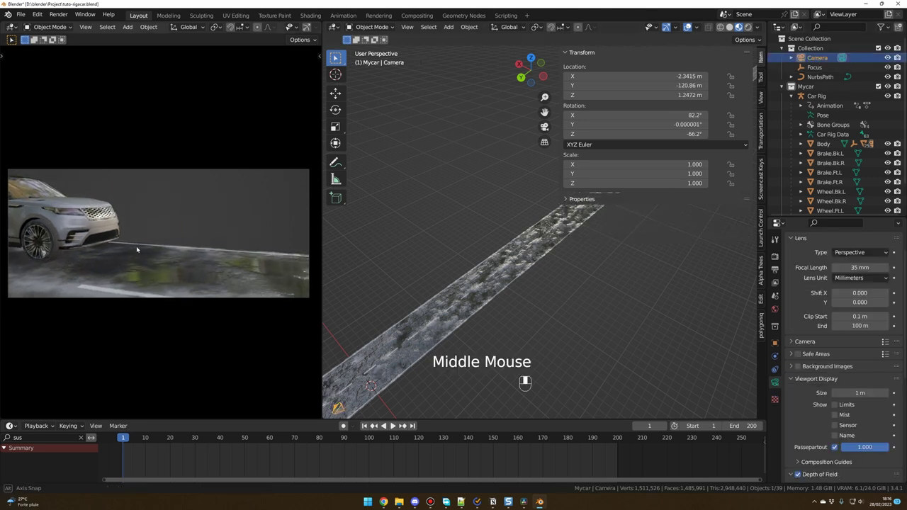
pyautogui.click(59, 212)
pyautogui.click(59, 211)
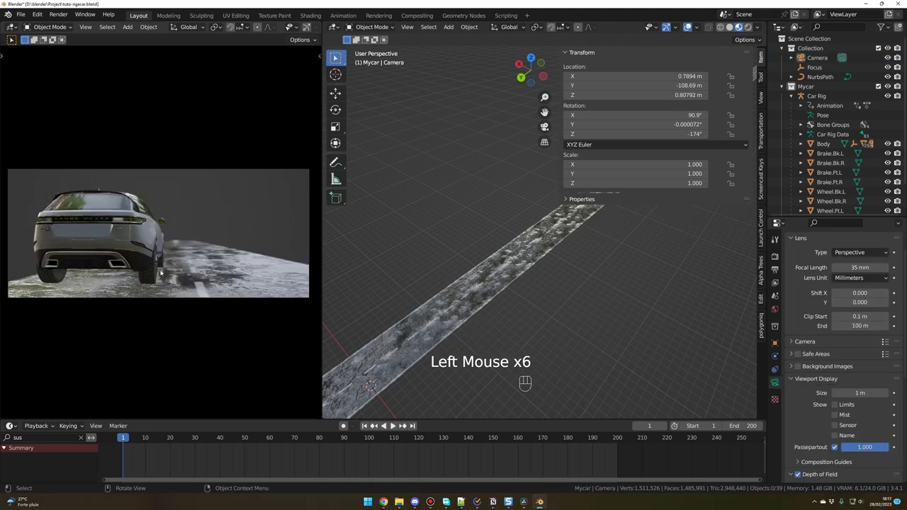
# Insert Location, Rotation & Scale keyframes on the Camera at frame 1 and clear the timeline's search filter.
pyautogui.click(815, 59)
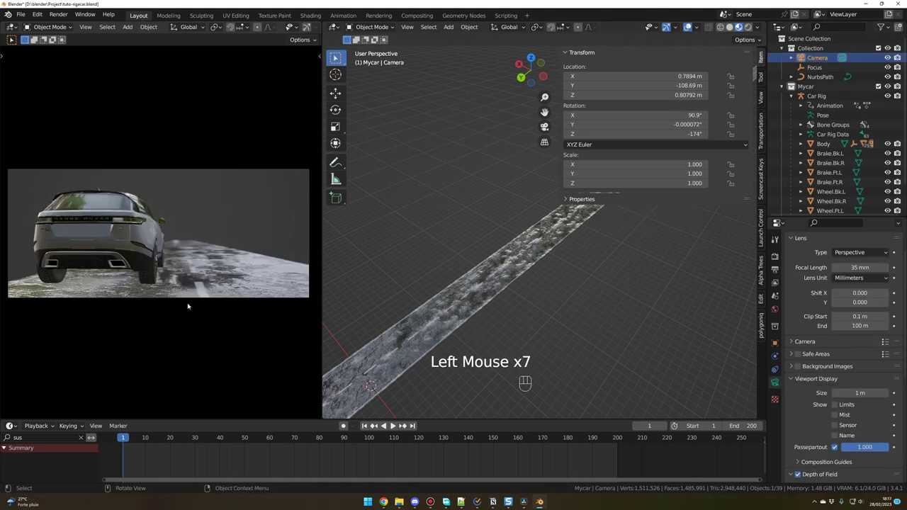
pyautogui.press('i')
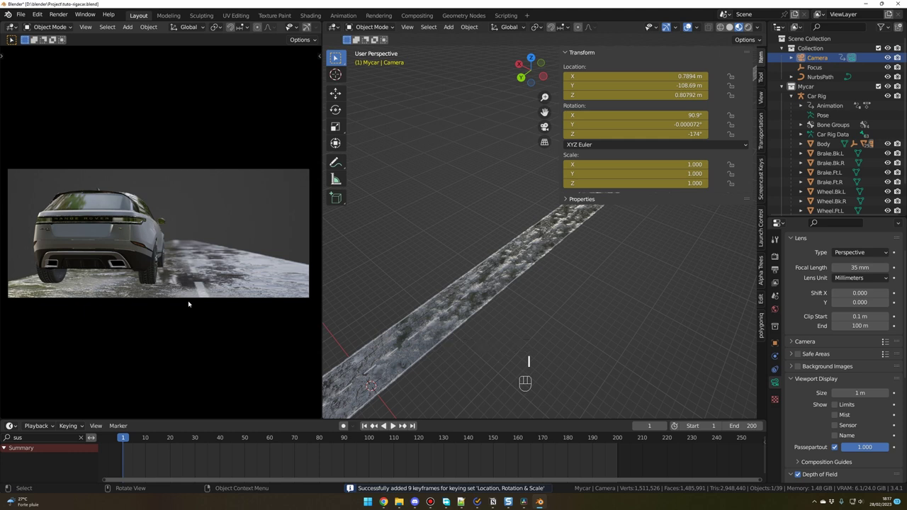
pyautogui.click(35, 437)
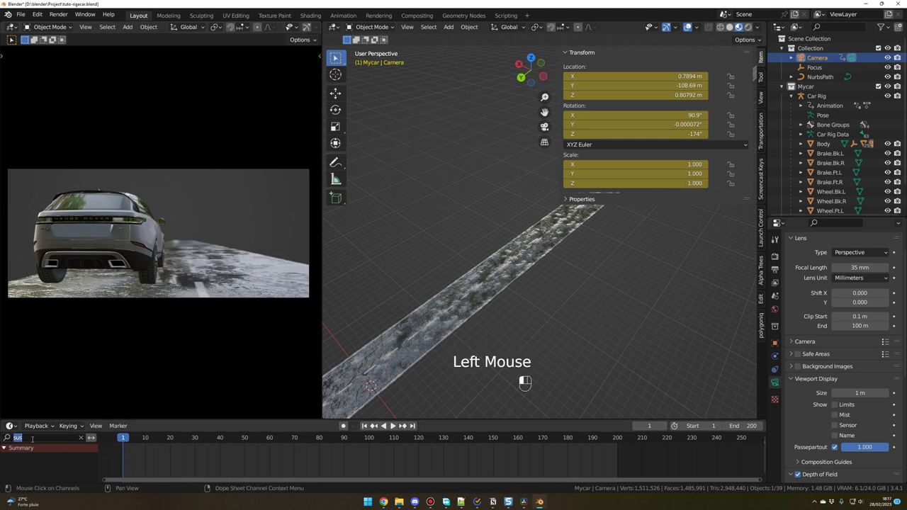
pyautogui.click(80, 437)
pyautogui.click(214, 328)
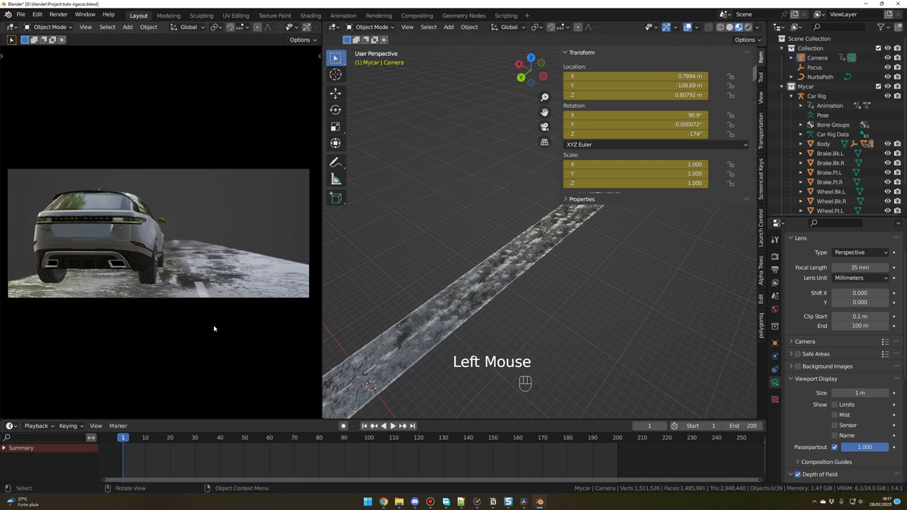
# Check the Camera to View lock in the camera viewport's view settings.
pyautogui.press('n')
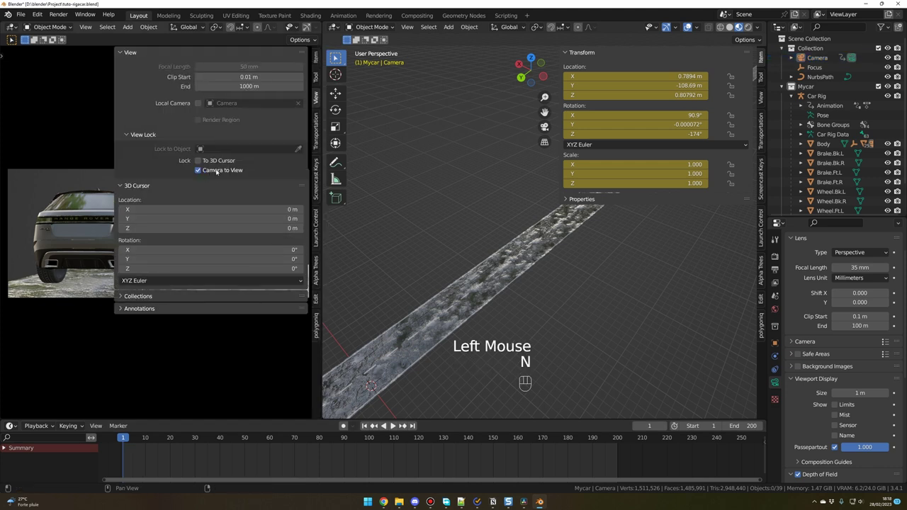
pyautogui.press('n')
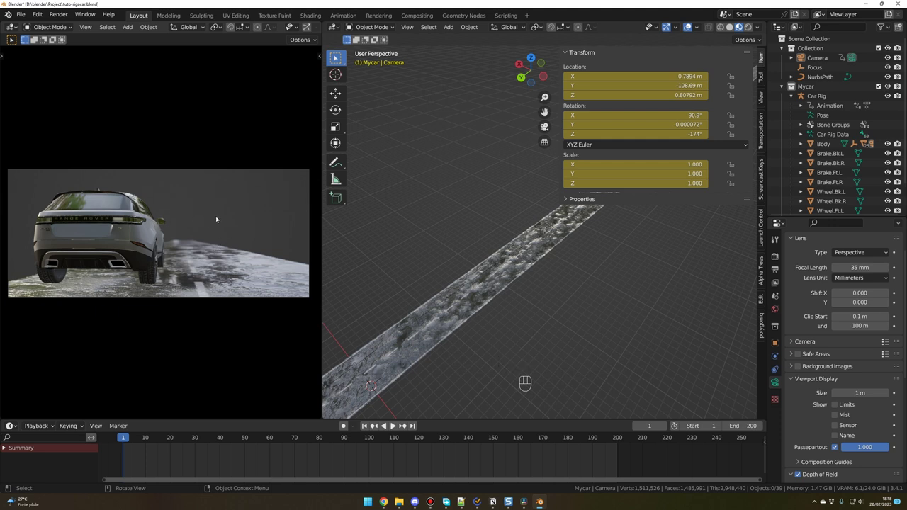
pyautogui.click(299, 321)
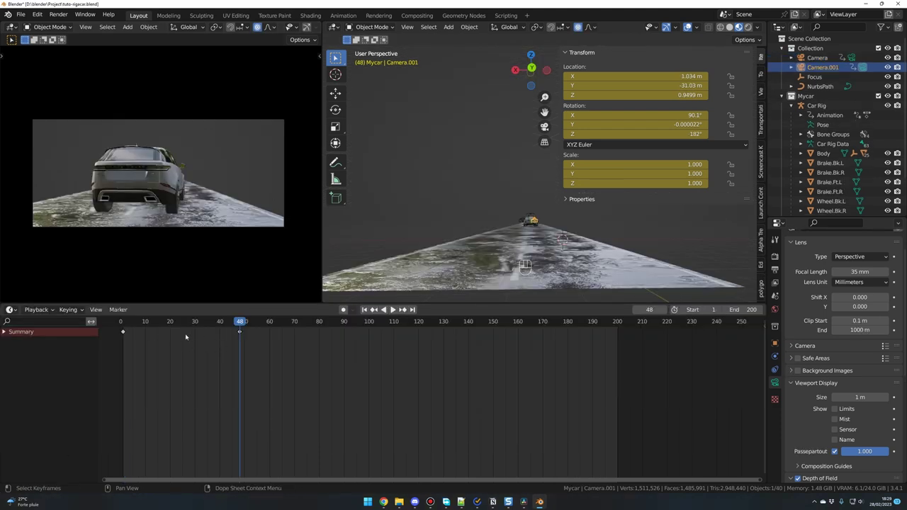
# Set the interpolation of Camera.001's keyframes to Linear and play back the camera move.
pyautogui.click(134, 332)
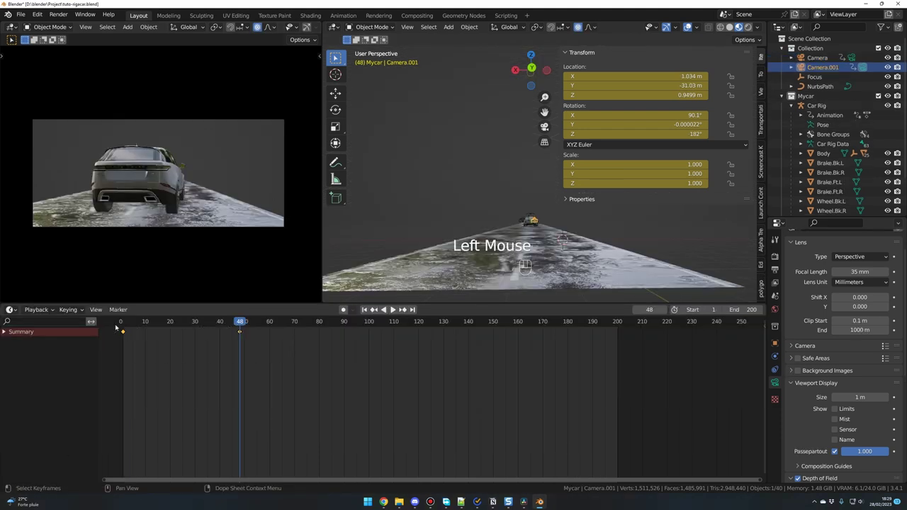
pyautogui.rightClick(135, 332)
pyautogui.moveTo(163, 334)
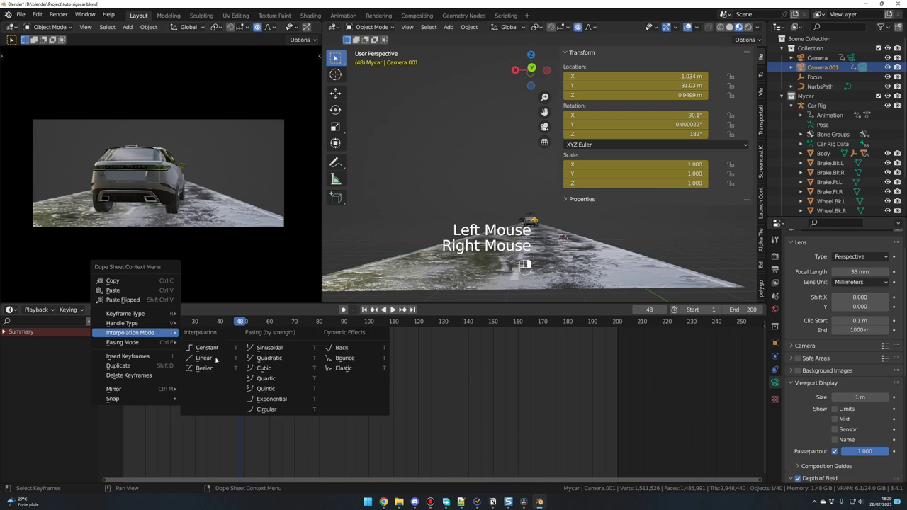
pyautogui.click(216, 361)
pyautogui.click(137, 322)
pyautogui.press('space')
pyautogui.press('space')
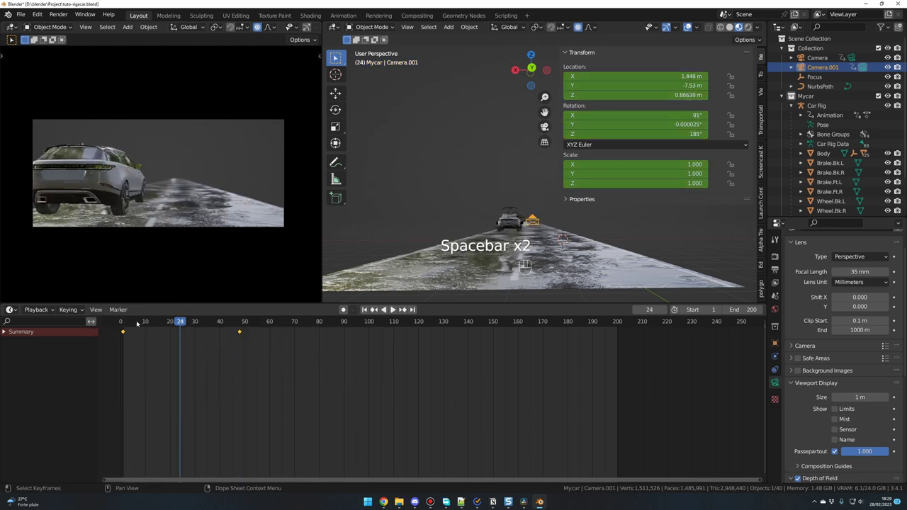
# Keyframe Camera.001 at frames 60 and 104, moving it behind the car to about X 1.834 m, Y -87.05 m at frame 104.
pyautogui.click(245, 322)
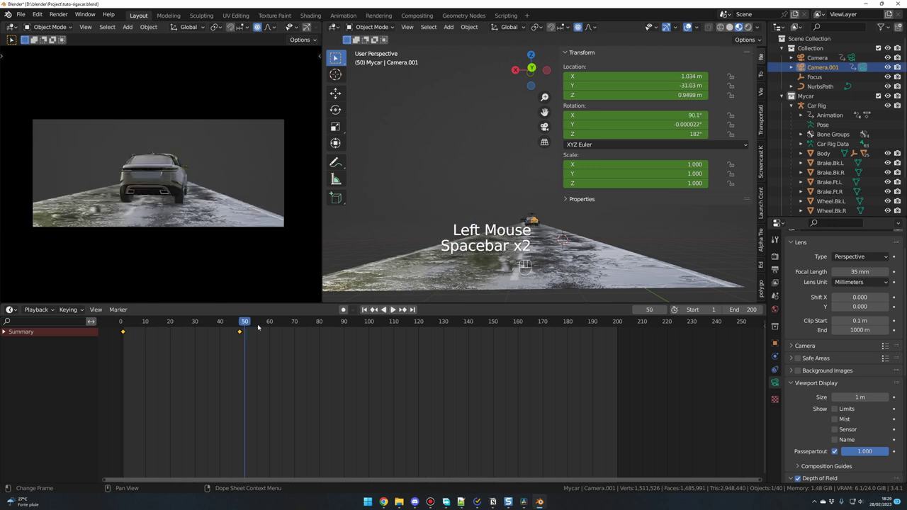
pyautogui.click(269, 321)
pyautogui.press('i')
pyautogui.click(379, 321)
pyautogui.press('i')
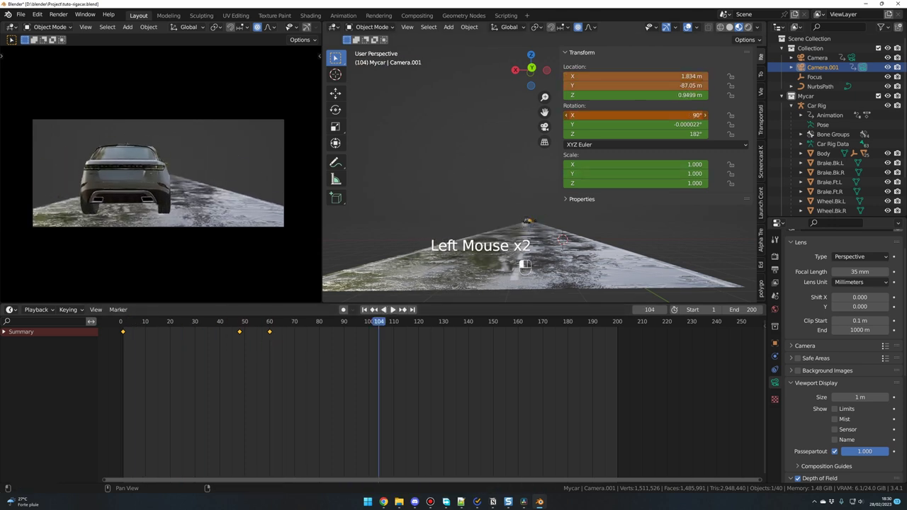
# Keyframe Camera.001 near frame 153 and at frame 200, placing it at about X 2.164 m, Y -182.8 m, Z 0.8799 m at frame 200.
pyautogui.click(419, 321)
pyautogui.click(500, 322)
pyautogui.press('i')
pyautogui.click(617, 321)
pyautogui.press('i')
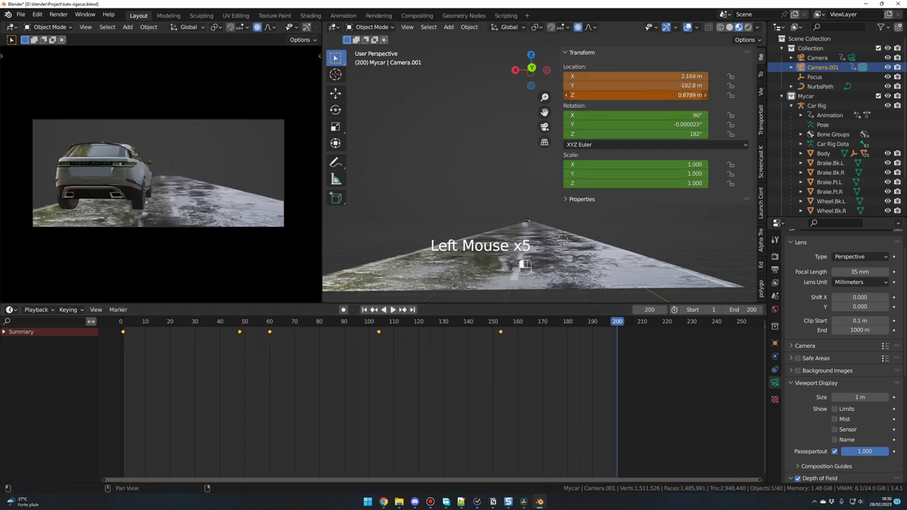
# Review the Camera.001 animation at its keyed frames and play it back from near the start.
pyautogui.click(381, 321)
pyautogui.click(269, 322)
pyautogui.click(500, 322)
pyautogui.click(124, 322)
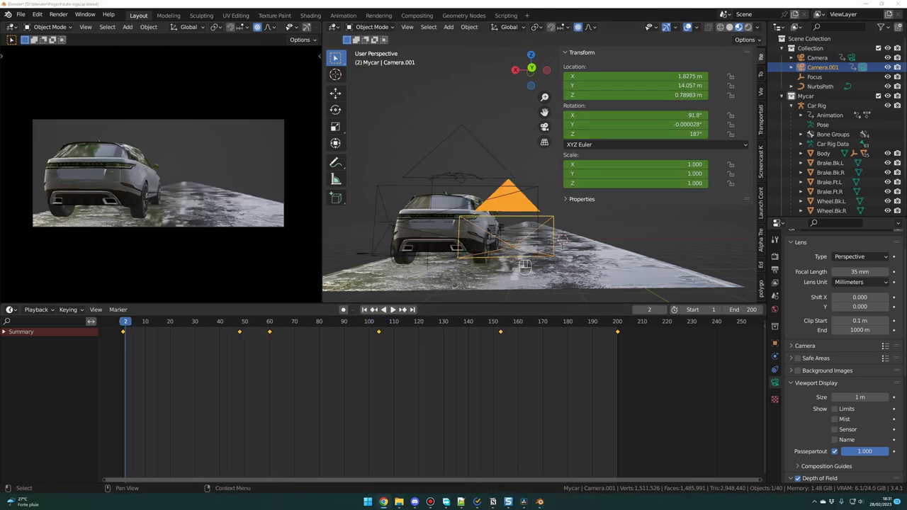
pyautogui.press('space')
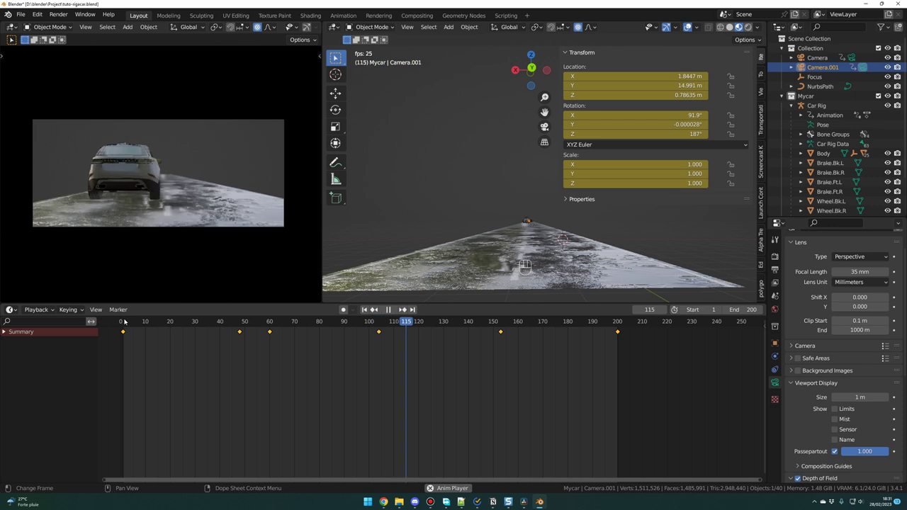
pyautogui.press('space')
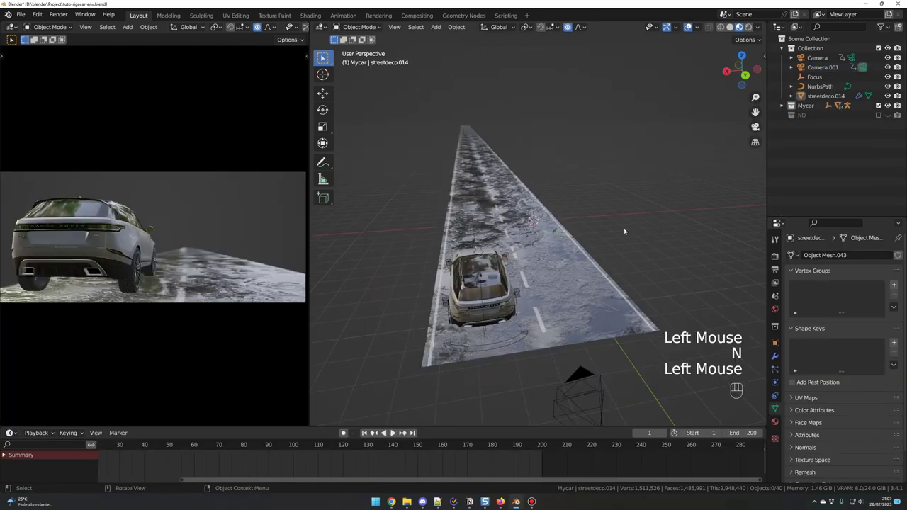
# Make a linked duplicate of the road and place it alongside the original, about 6.4 m along the global X axis.
pyautogui.moveTo(609, 234)
pyautogui.mouseDown(button='middle')
pyautogui.moveTo(627, 224)
pyautogui.moveTo(596, 245)
pyautogui.mouseUp(button='middle')
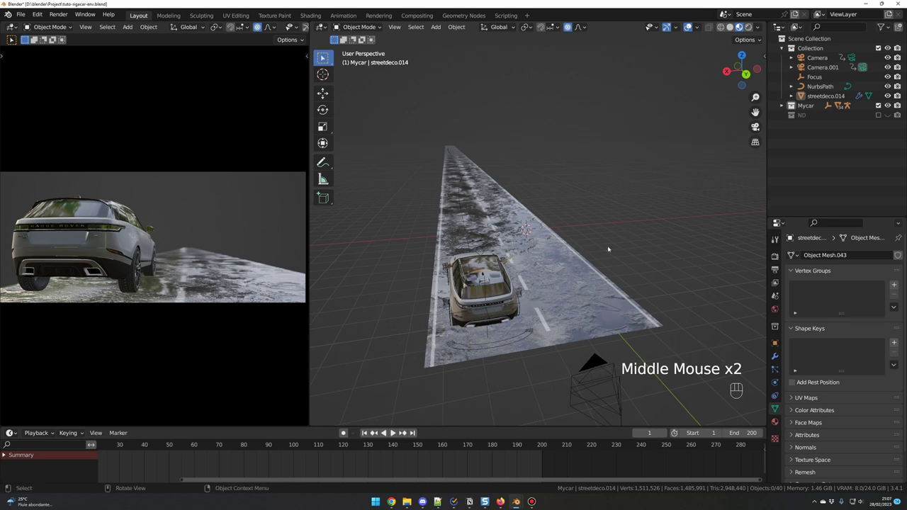
pyautogui.click(555, 267)
pyautogui.hotkey('alt', 'd')
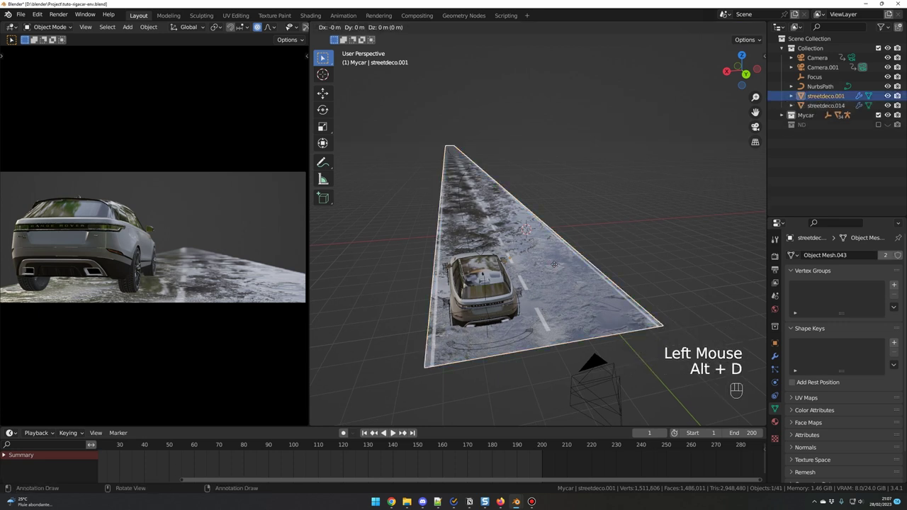
pyautogui.press('x')
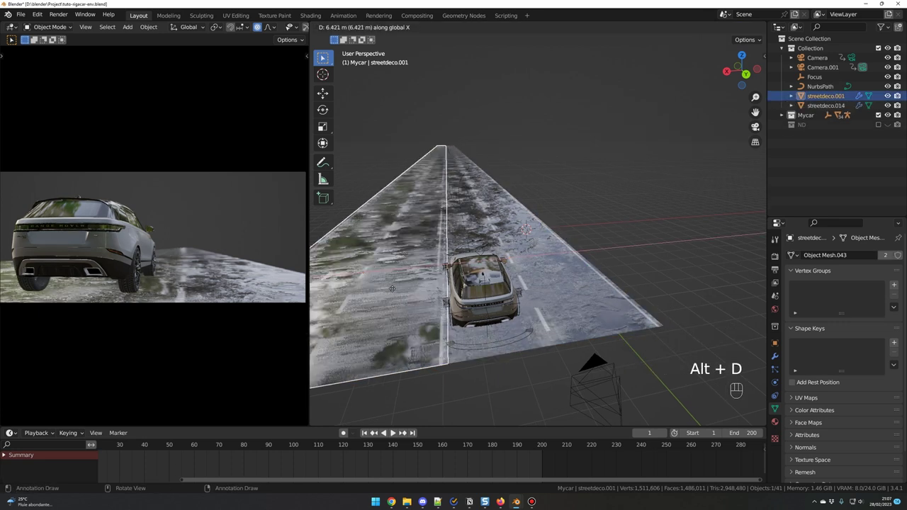
pyautogui.click(396, 294)
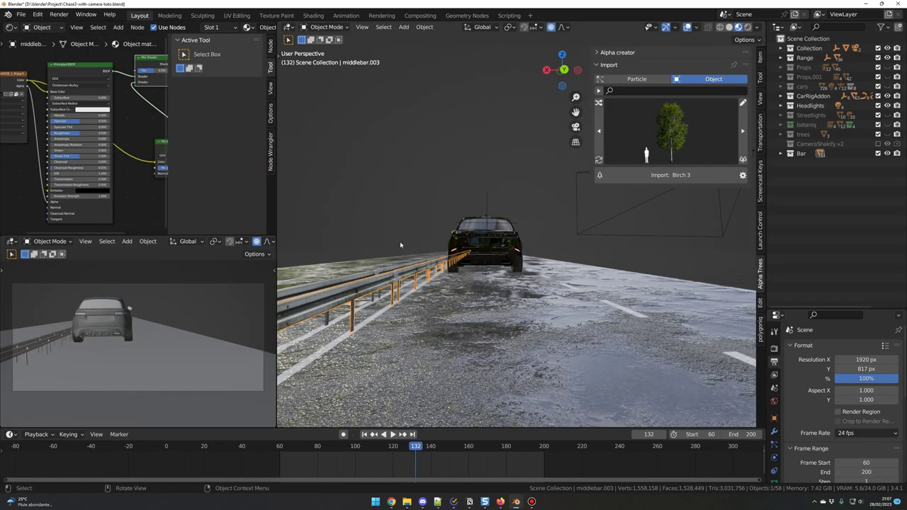
# Examine the middle guardrail and the roadside grass strip in the more complete street scene.
pyautogui.moveTo(399, 244); pyautogui.dragTo(394, 244, button='middle')
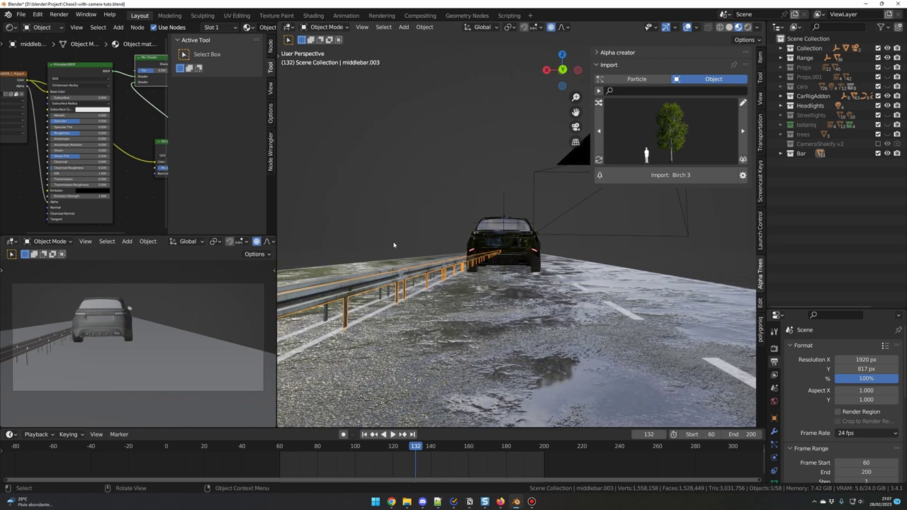
pyautogui.moveTo(394, 245); pyautogui.dragTo(407, 252, button='middle')
pyautogui.hotkey('alt', 'a')
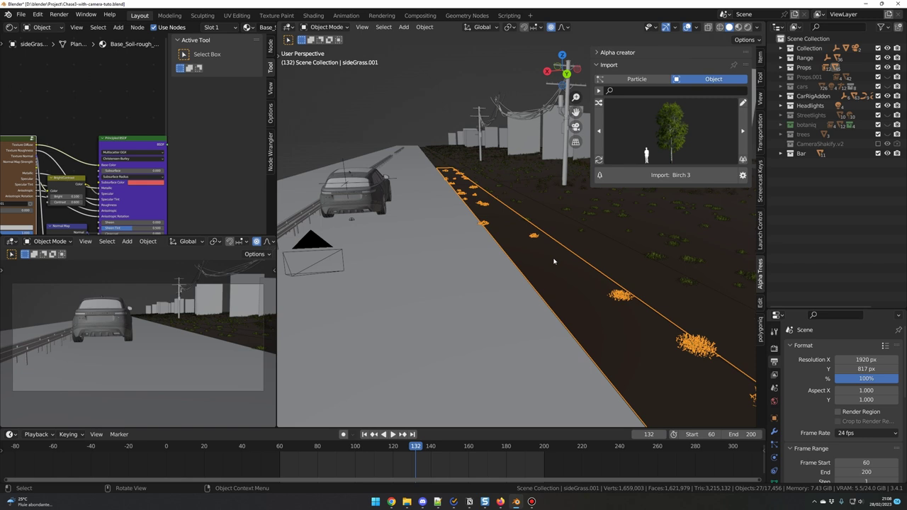
pyautogui.moveTo(557, 265); pyautogui.dragTo(557, 268, button='middle')
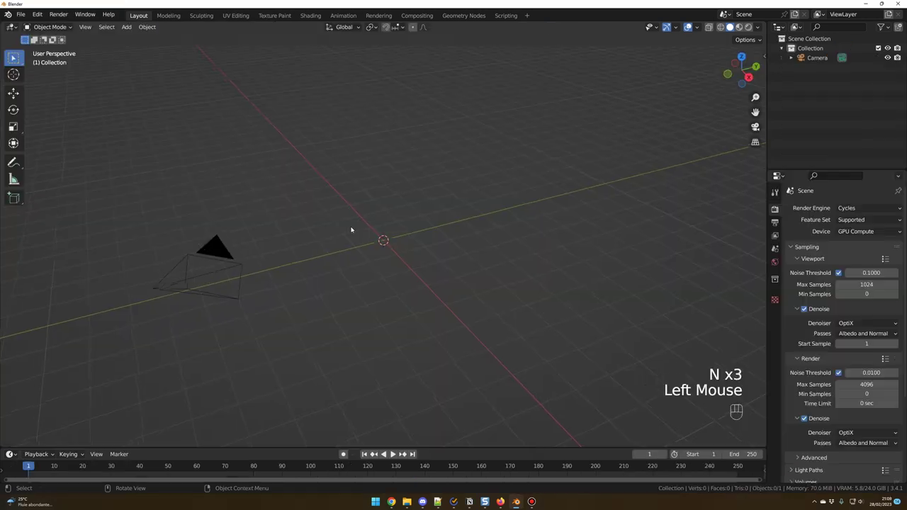
# Add a mesh plane at the origin of the new scene.
pyautogui.moveTo(352, 229); pyautogui.dragTo(352, 229, button='middle')
pyautogui.hotkey('shift', 'a')
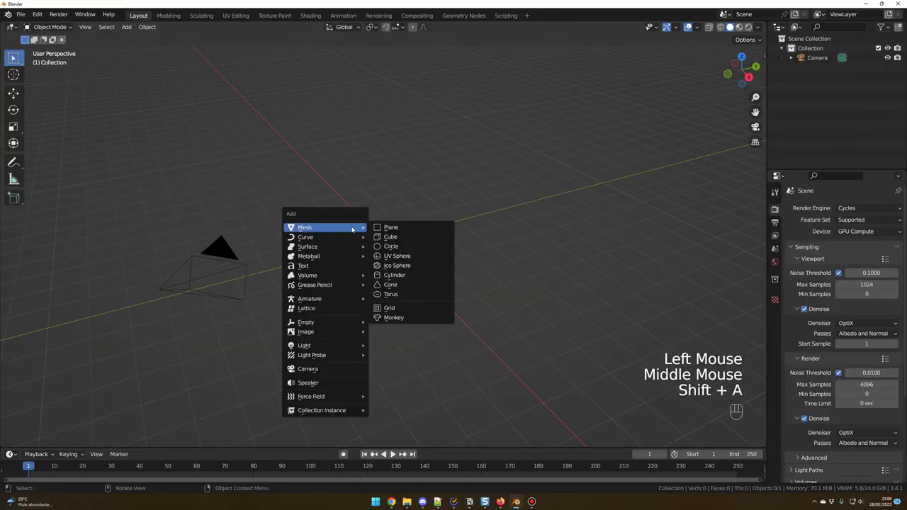
pyautogui.click(379, 227)
pyautogui.scroll(2, 439, 278)
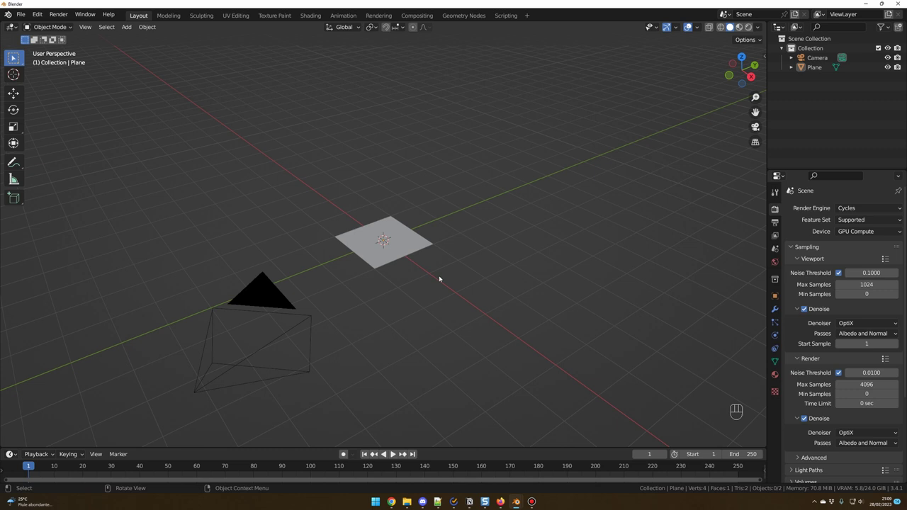
# Switch to the browser to view the Simple grass chunks model on Sketchfab, and return to Blender.
pyautogui.hotkey('alt', 'Tab')
pyautogui.scroll(2, 380, 203)
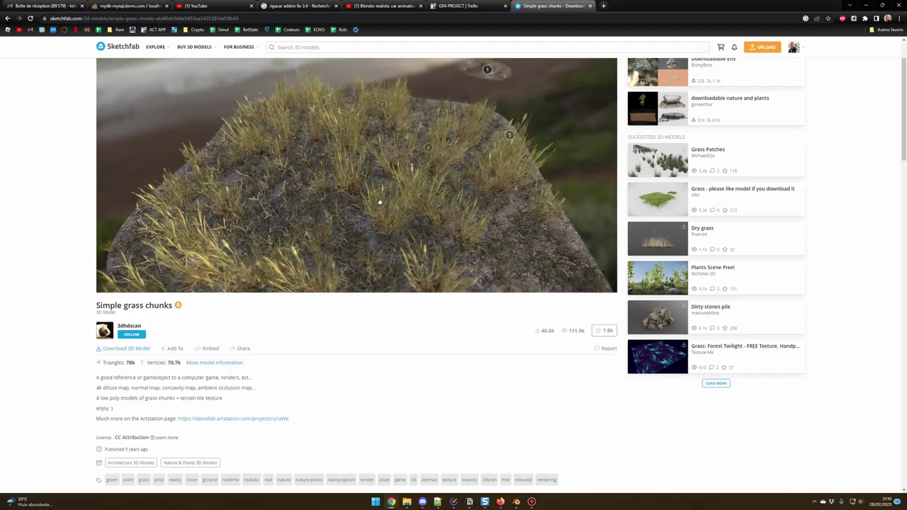
pyautogui.hotkey('alt', 'Tab')
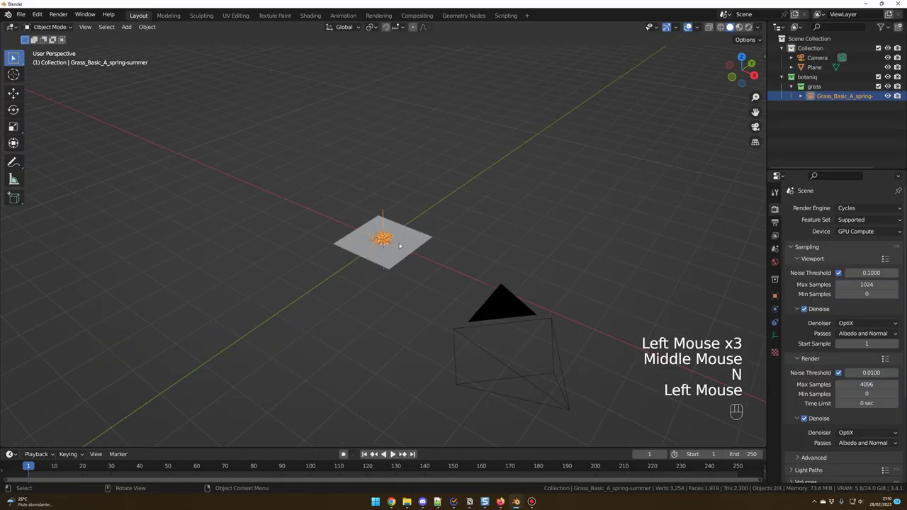
# Move the imported Grass_Basic_A_spring-summer clump off the plane, about 4.2 m along the global X axis.
pyautogui.press('g')
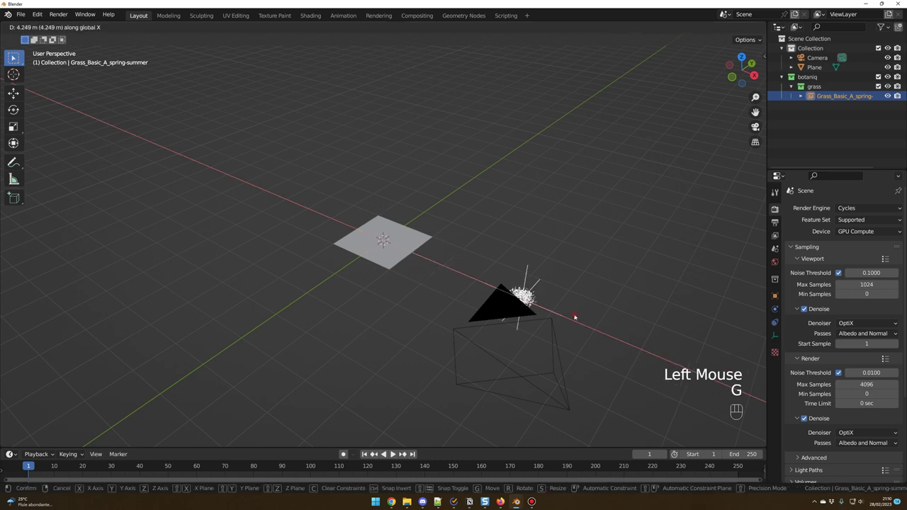
pyautogui.click(587, 307)
pyautogui.moveTo(589, 304); pyautogui.dragTo(559, 310, button='middle')
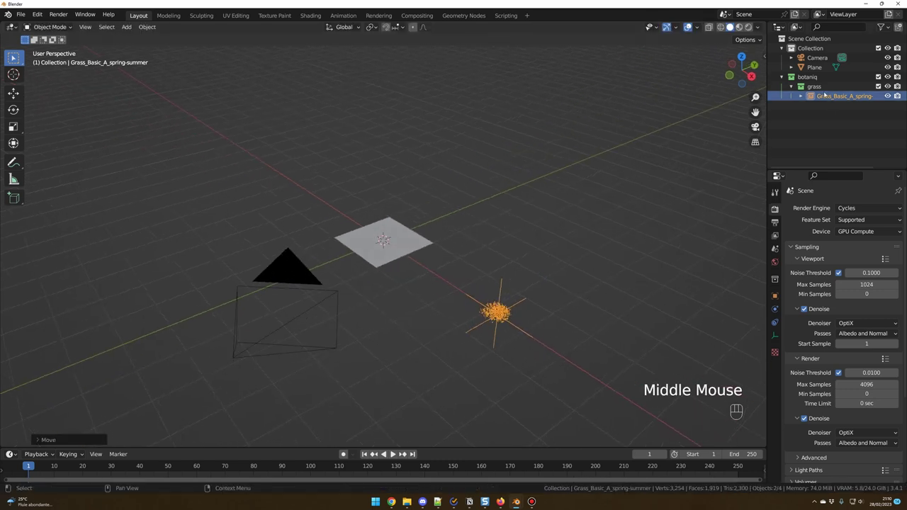
# Add a particle system to the plane and set its type to Hair.
pyautogui.doubleClick(411, 241)
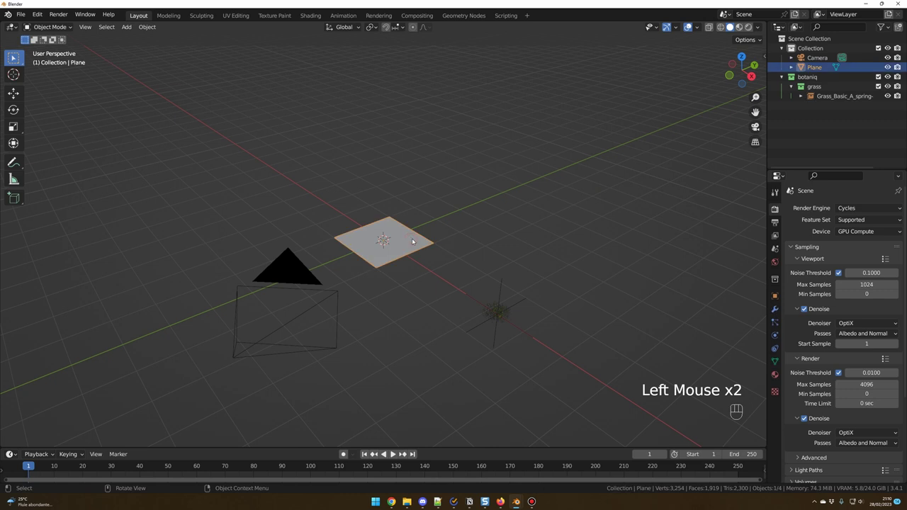
pyautogui.click(775, 323)
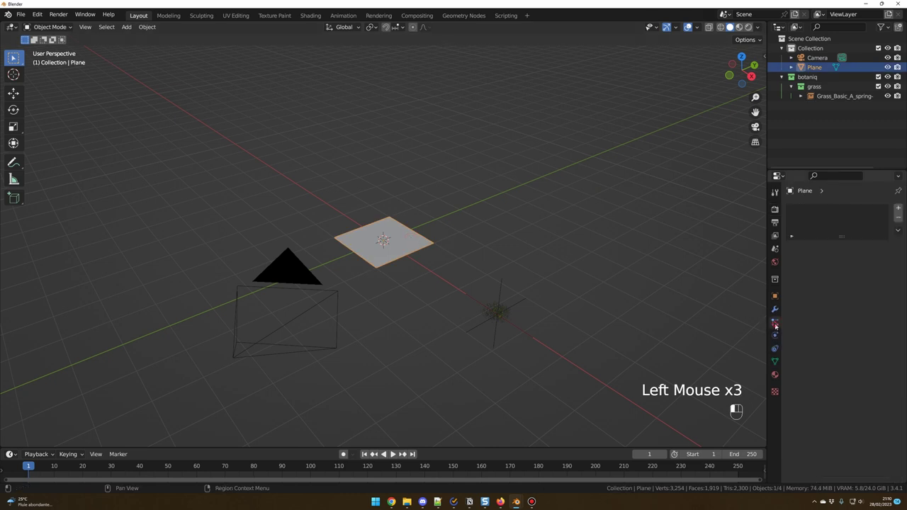
pyautogui.click(898, 208)
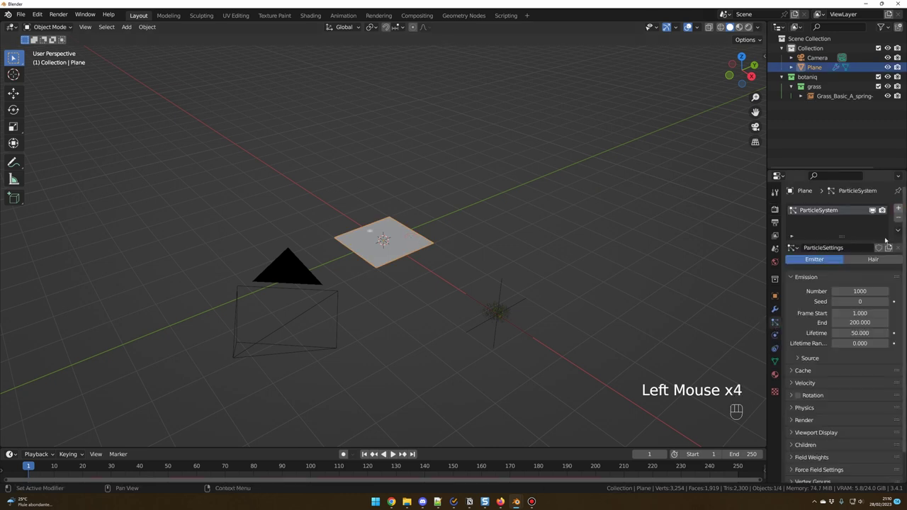
pyautogui.click(871, 259)
pyautogui.scroll(-1, 825, 348)
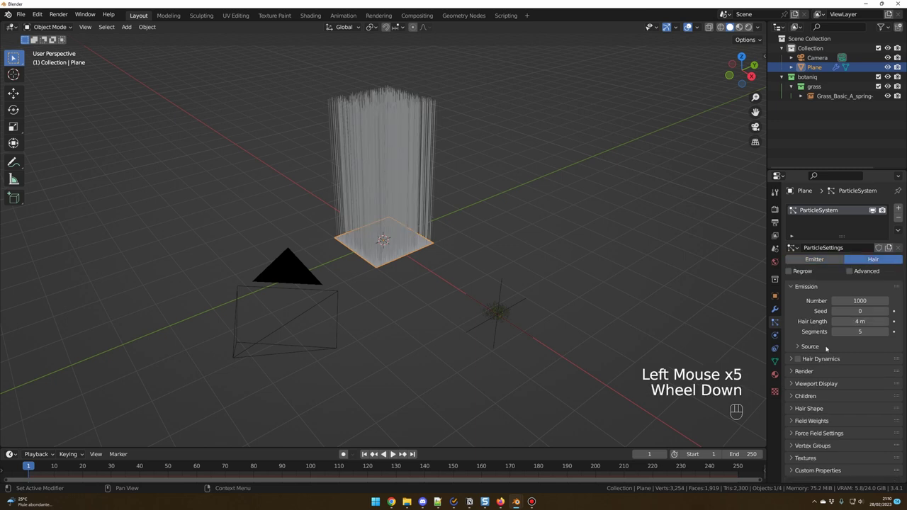
# Render the plane's hair particles as a collection, with the Grass_Basic_A_spring-summer collection as the instance.
pyautogui.click(798, 376)
pyautogui.scroll(-1, 816, 373)
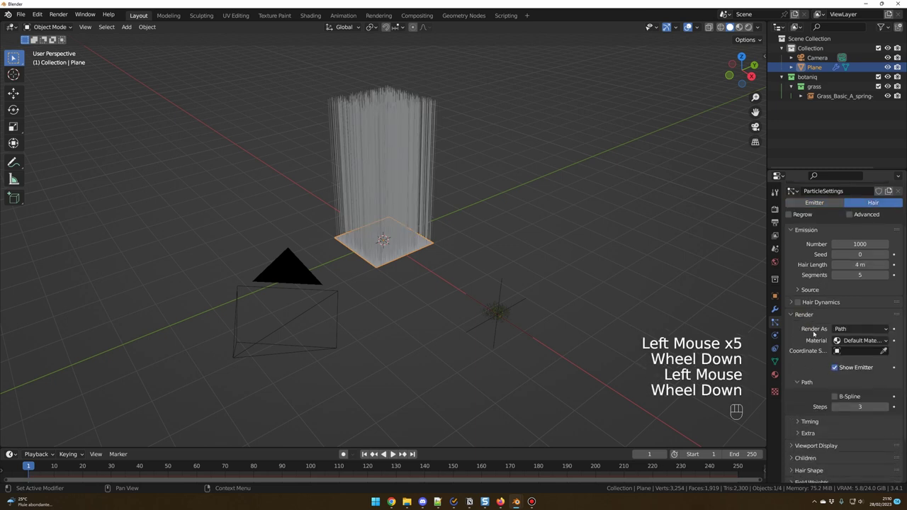
pyautogui.click(857, 329)
pyautogui.click(847, 370)
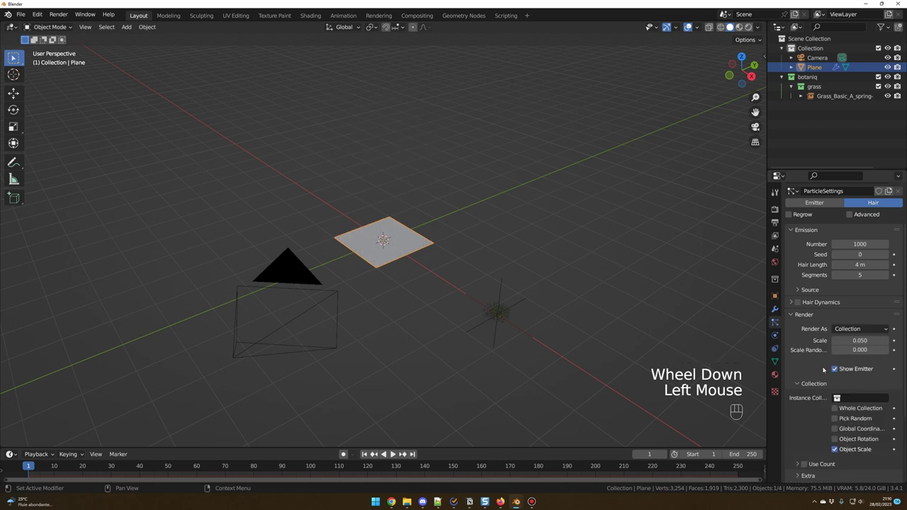
pyautogui.scroll(-2, 824, 369)
pyautogui.click(862, 356)
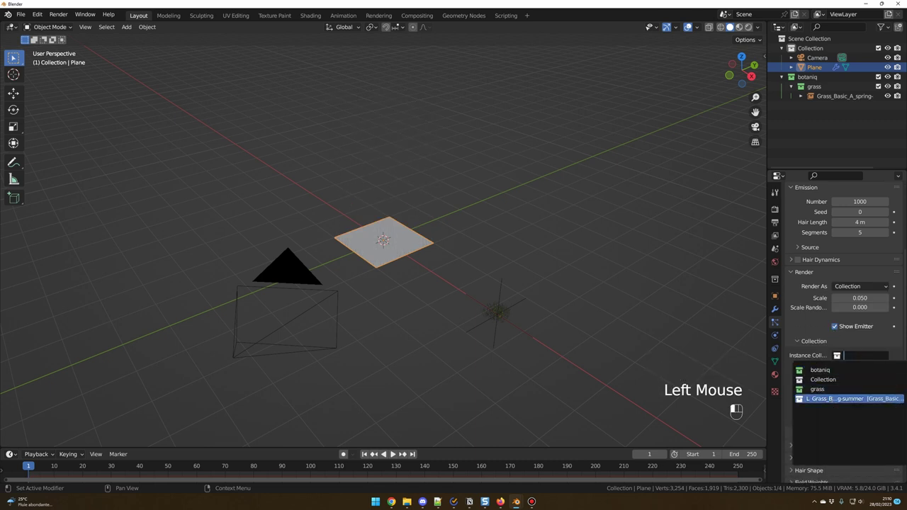
pyautogui.click(850, 398)
# Enable the Advanced option and Rotation for the plane's hair particle system.
pyautogui.scroll(5, 851, 383)
pyautogui.click(850, 273)
pyautogui.scroll(-1, 814, 343)
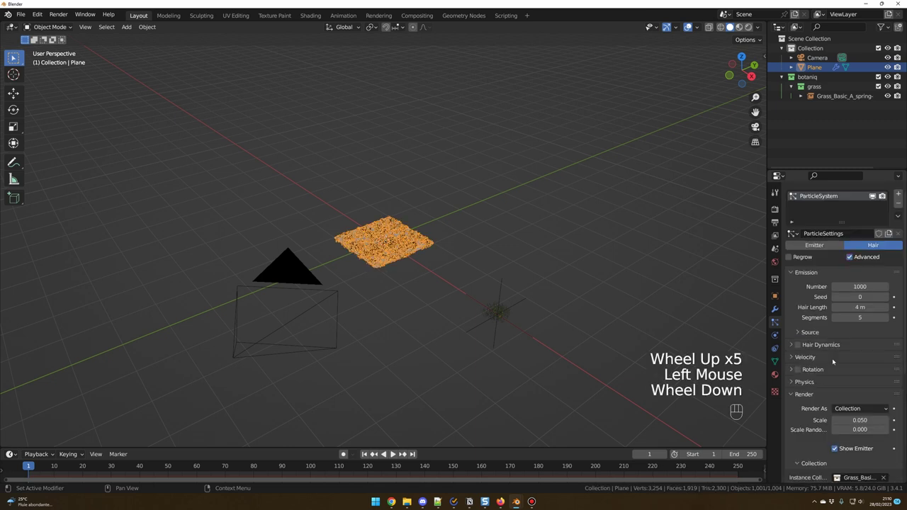
pyautogui.click(797, 341)
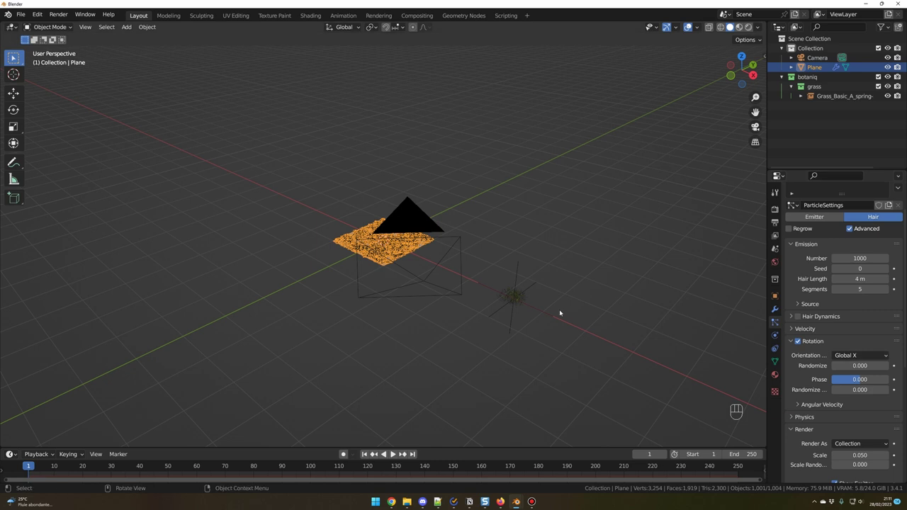
# Compare the grass particles with the original clump in front view and set their render scale to 0.200.
pyautogui.moveTo(539, 311); pyautogui.dragTo(451, 309, button='middle')
pyautogui.press('KP_1')
pyautogui.scroll(5, 452, 309)
pyautogui.scroll(-3, 843, 319)
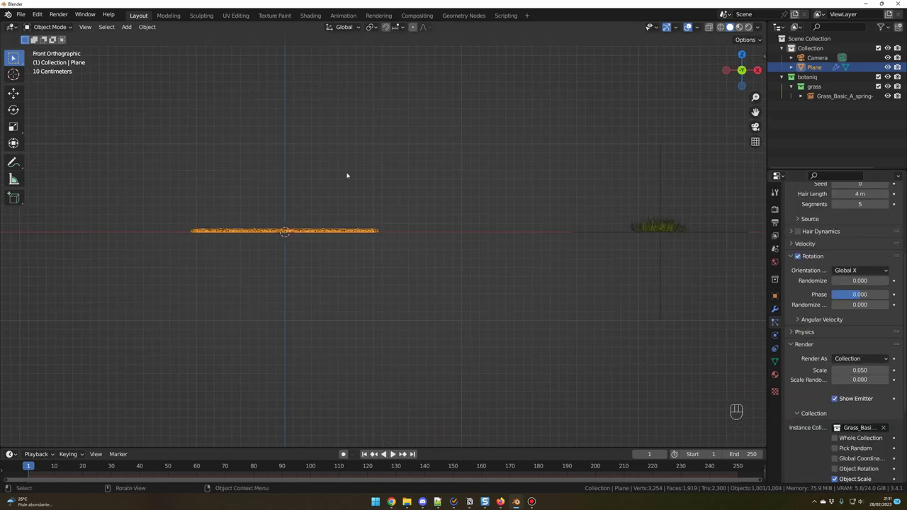
pyautogui.moveTo(850, 370); pyautogui.dragTo(879, 370)
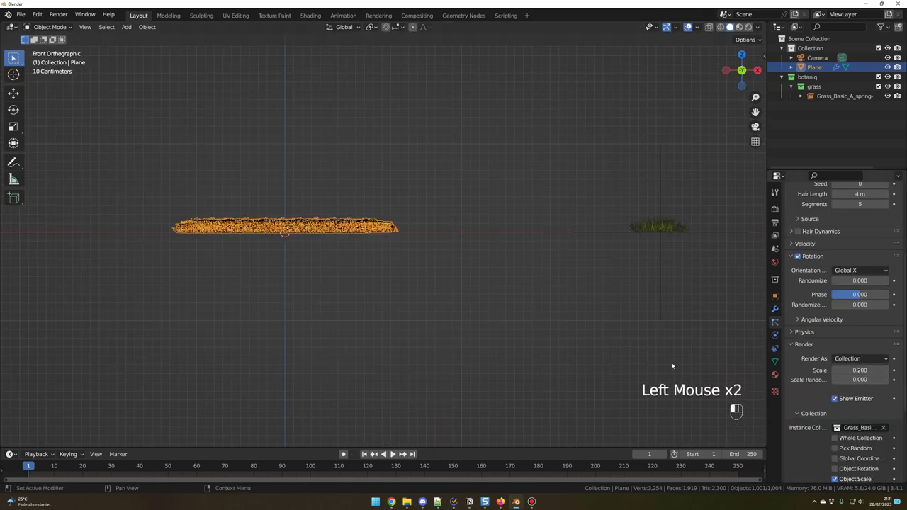
pyautogui.click(445, 350)
pyautogui.moveTo(464, 345); pyautogui.dragTo(418, 372, button='middle')
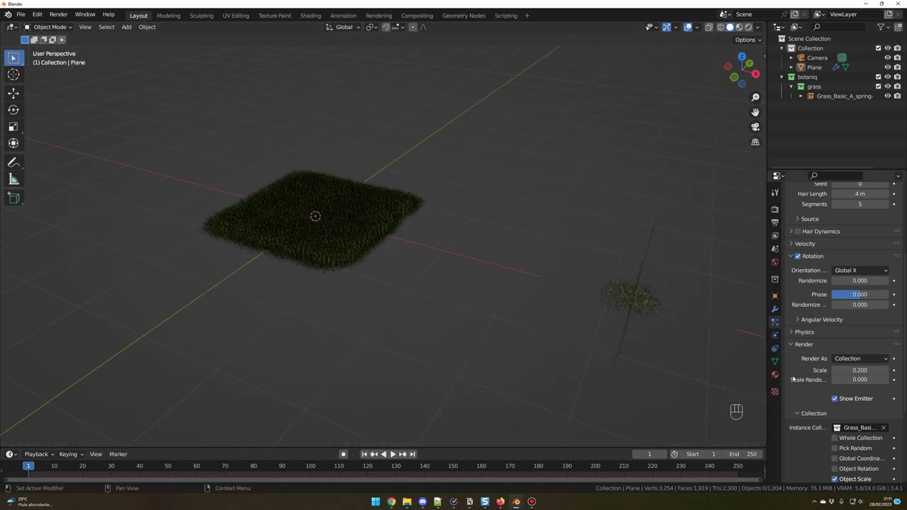
# Increase the grass particles' scale randomness and set the emission number to 132.
pyautogui.moveTo(856, 382); pyautogui.dragTo(886, 383)
pyautogui.scroll(3, 850, 291)
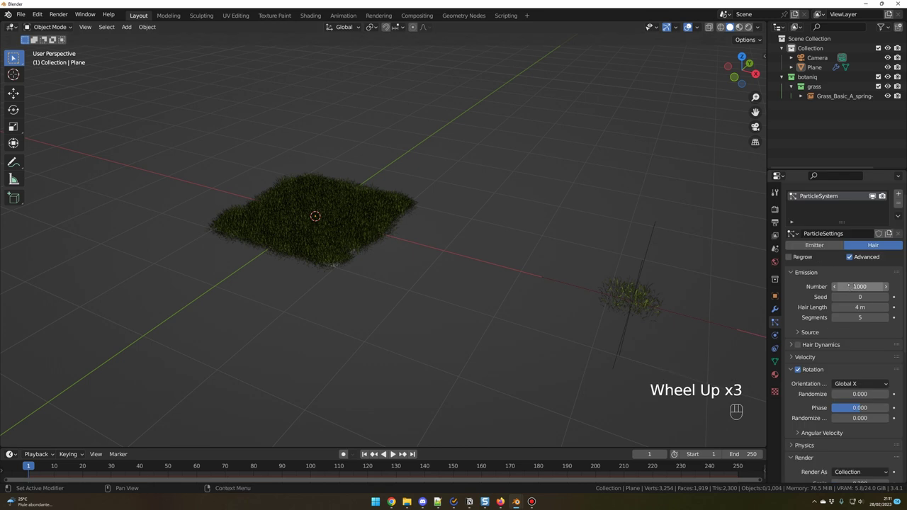
pyautogui.click(852, 286)
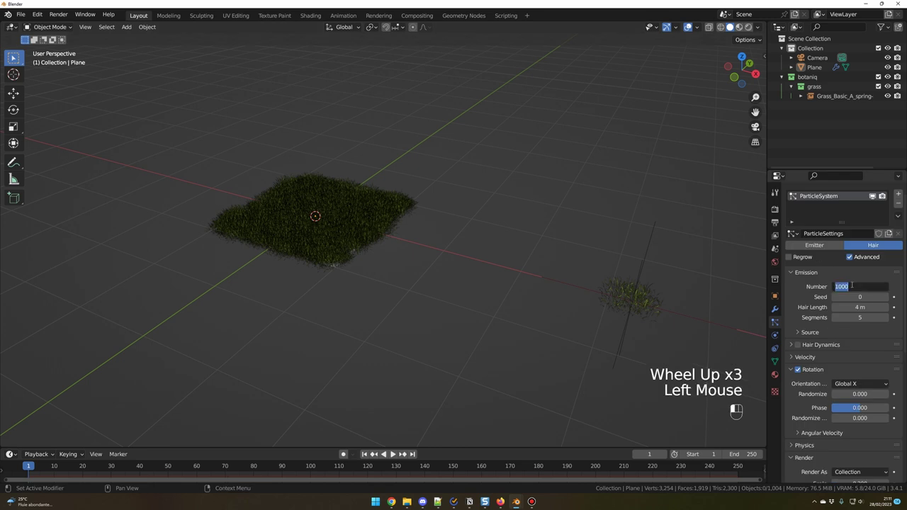
pyautogui.write('132')
pyautogui.click(619, 307)
pyautogui.moveTo(624, 311); pyautogui.dragTo(431, 254, button='middle')
# Stretch the grass plane to 9.9 m along X.
pyautogui.click(331, 252)
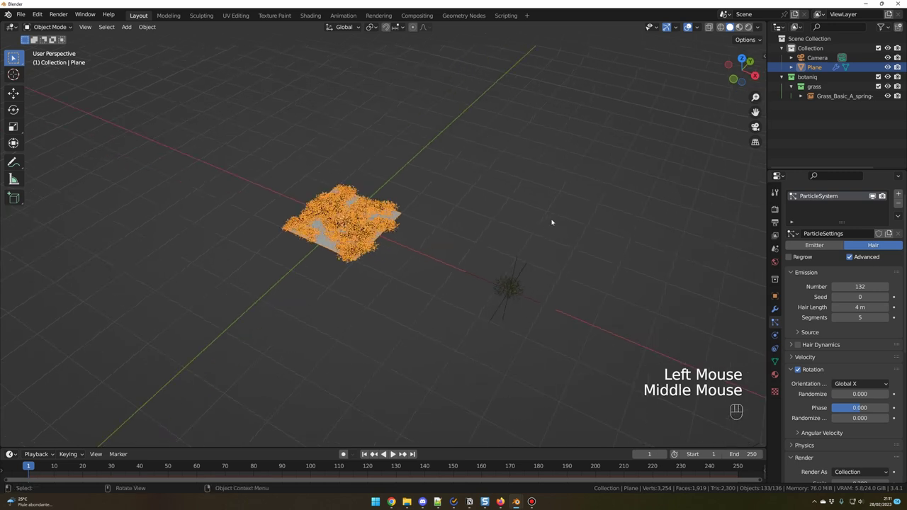
pyautogui.press('n')
pyautogui.click(762, 58)
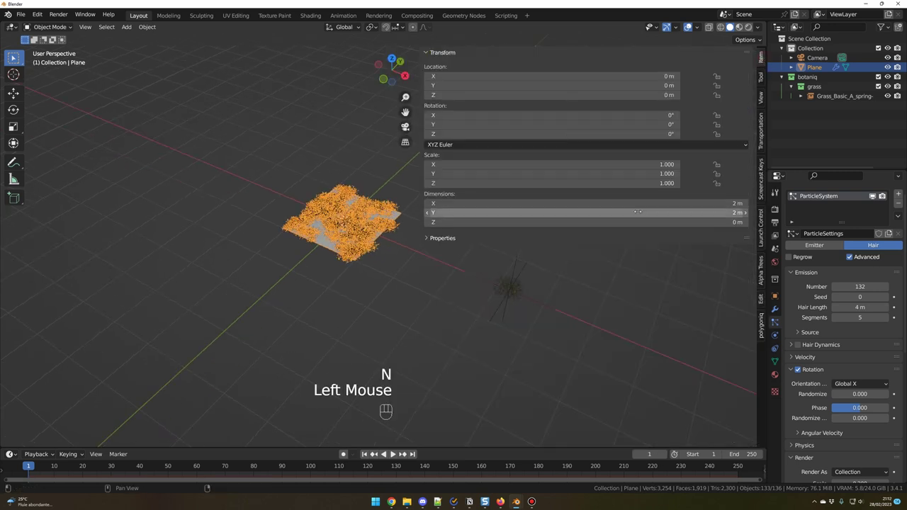
pyautogui.moveTo(685, 209); pyautogui.dragTo(759, 209)
pyautogui.click(698, 263)
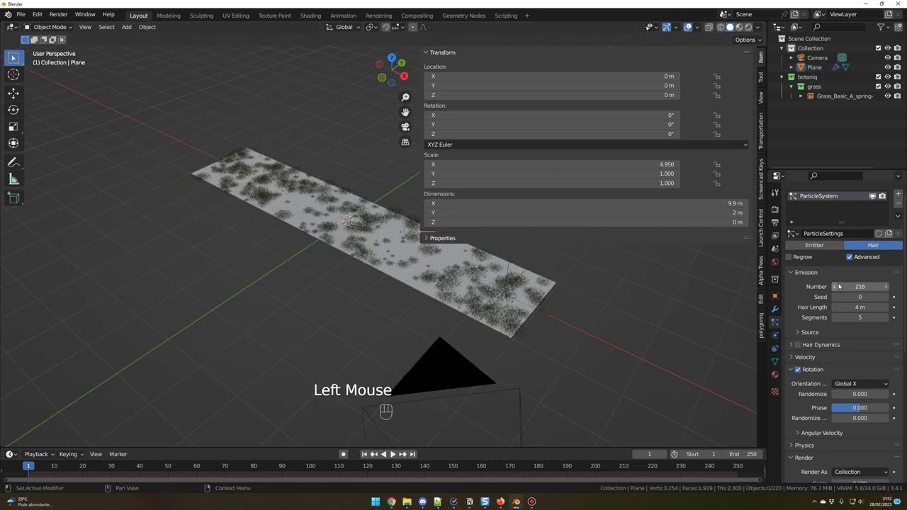
# Raise the hair particle emission number to 440 for the stretched plane.
pyautogui.moveTo(860, 286); pyautogui.dragTo(891, 286)
pyautogui.press('n')
pyautogui.moveTo(454, 184); pyautogui.dragTo(534, 177, button='middle')
# Give the grass plane a new material with a dark reddish-brown base color.
pyautogui.doubleClick(423, 272)
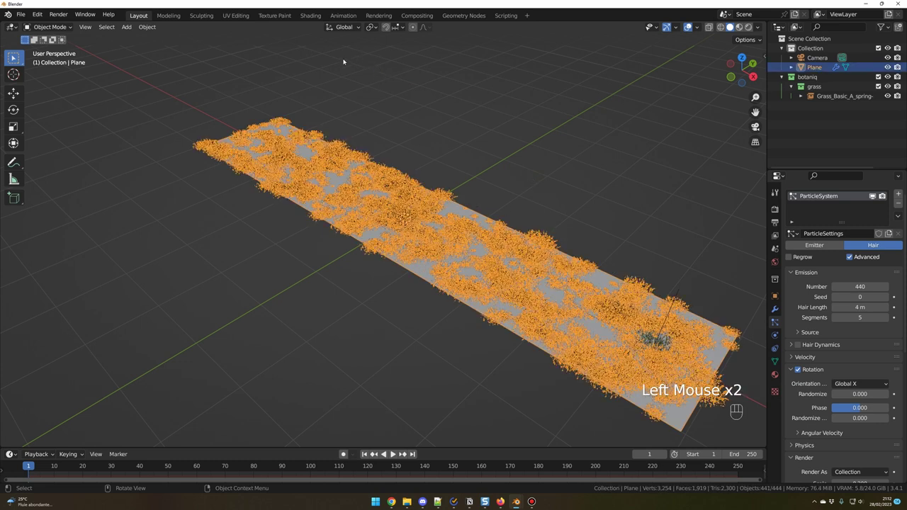
pyautogui.click(311, 15)
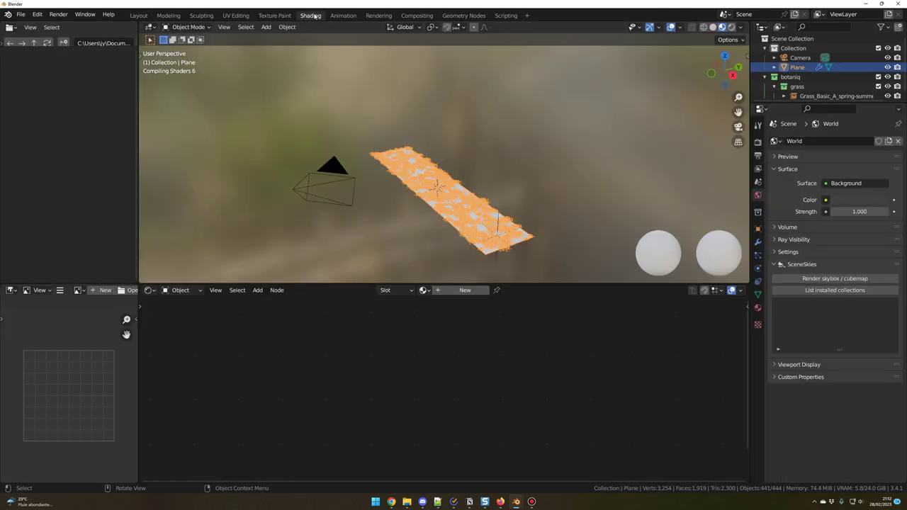
pyautogui.click(465, 290)
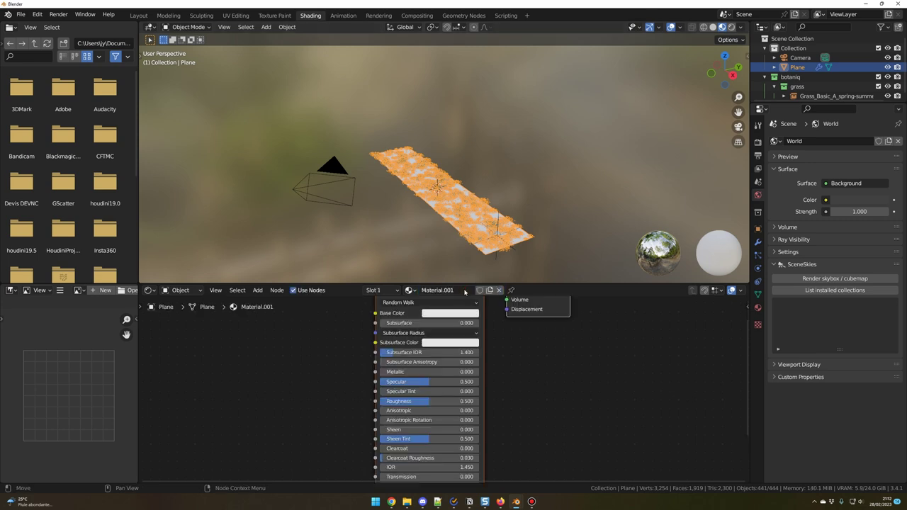
pyautogui.click(456, 362)
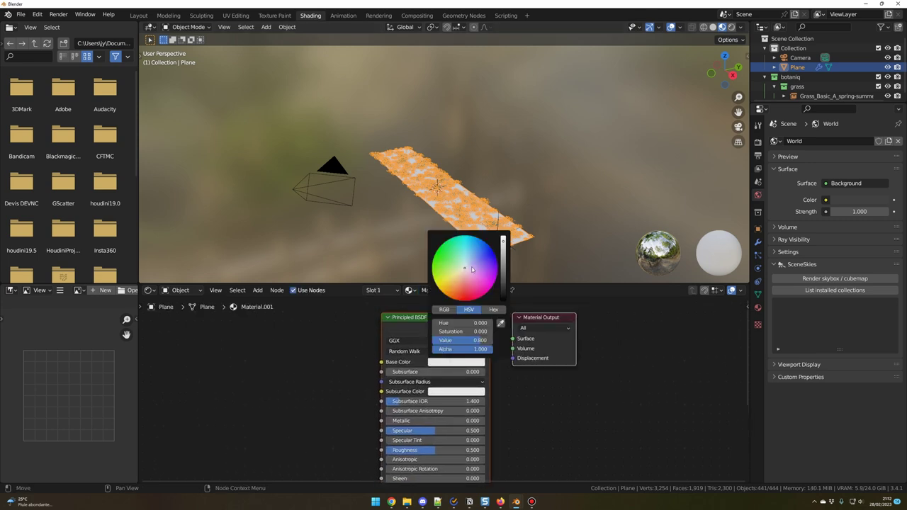
pyautogui.moveTo(472, 269); pyautogui.dragTo(461, 295)
pyautogui.moveTo(504, 243); pyautogui.dragTo(503, 287)
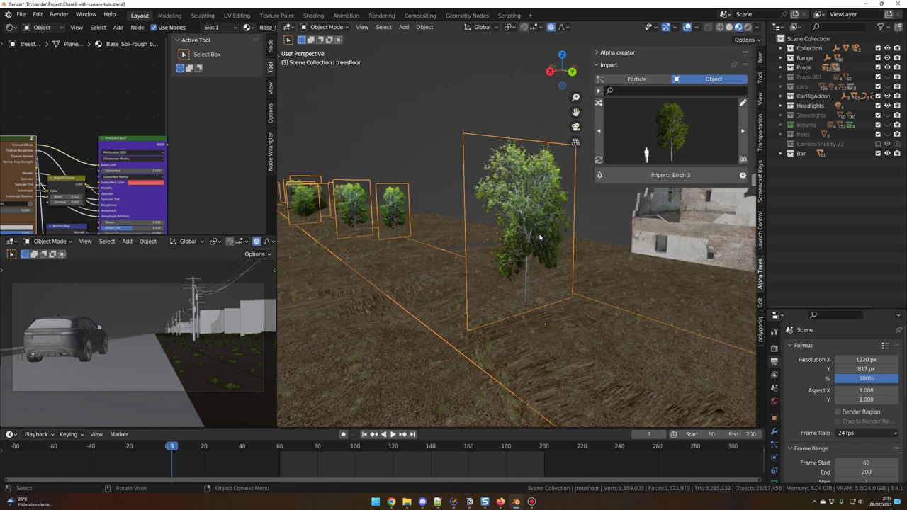
# Browse the Alpha Trees library's tree and shrub assets for roadside vegetation.
pyautogui.moveTo(538, 239)
pyautogui.mouseDown(button='middle')
pyautogui.moveTo(536, 249)
pyautogui.moveTo(586, 253)
pyautogui.moveTo(550, 248)
pyautogui.mouseUp(button='middle')
pyautogui.click(669, 131)
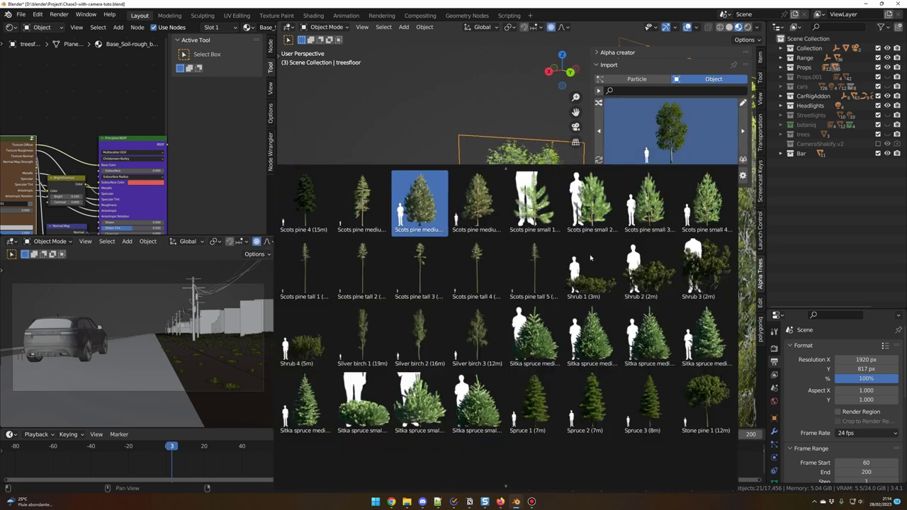
pyautogui.scroll(-3, 592, 258)
pyautogui.scroll(20, 591, 259)
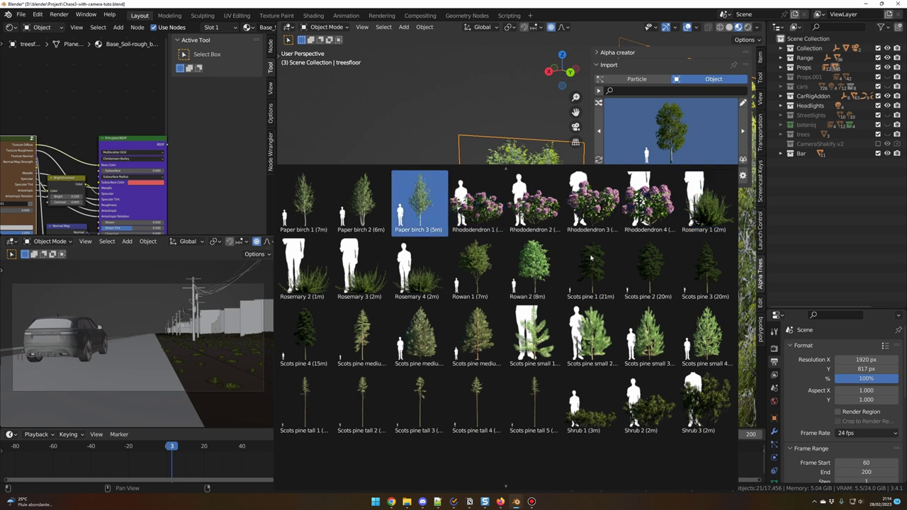
pyautogui.scroll(1, 591, 258)
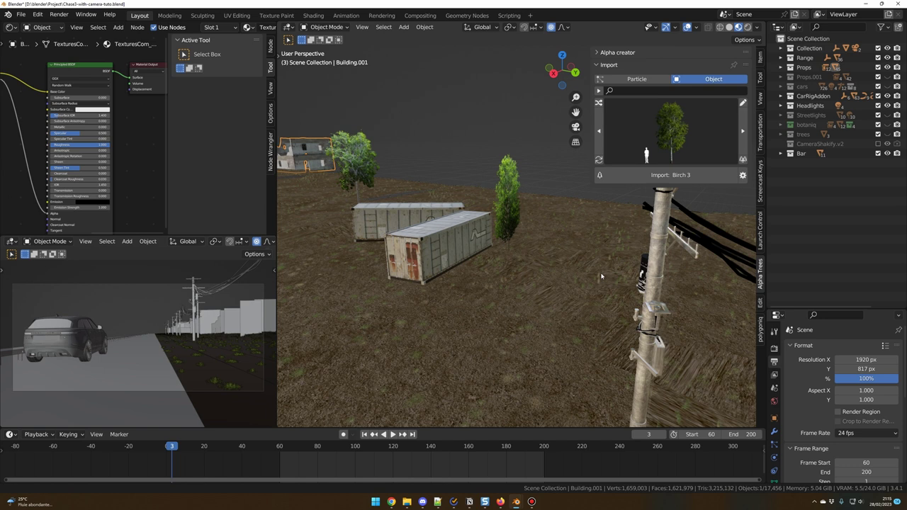
# Examine the roadside buildings, containers, trees and power poles, and the traffic cars placed on the road.
pyautogui.moveTo(603, 278); pyautogui.dragTo(524, 266, button='middle')
pyautogui.scroll(-8, 524, 267)
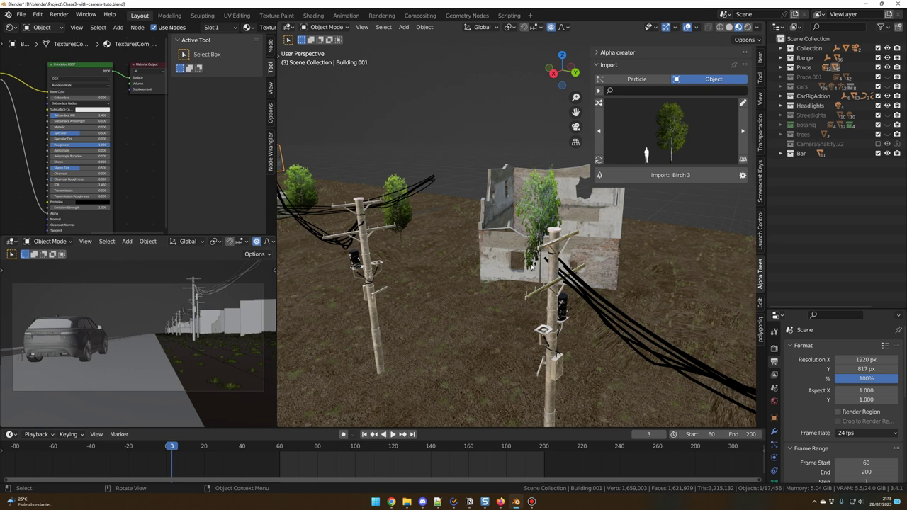
pyautogui.moveTo(531, 263); pyautogui.dragTo(515, 262, button='middle')
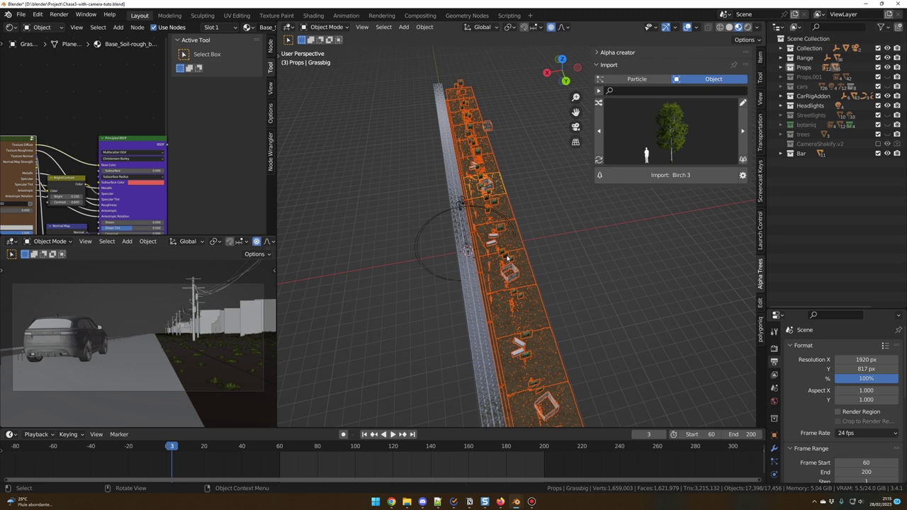
pyautogui.moveTo(507, 258); pyautogui.dragTo(525, 254, button='middle')
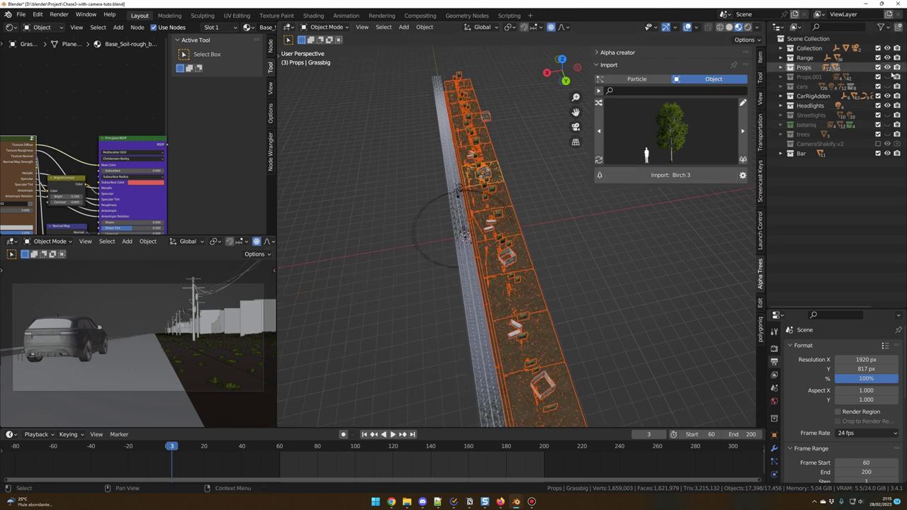
pyautogui.click(604, 261)
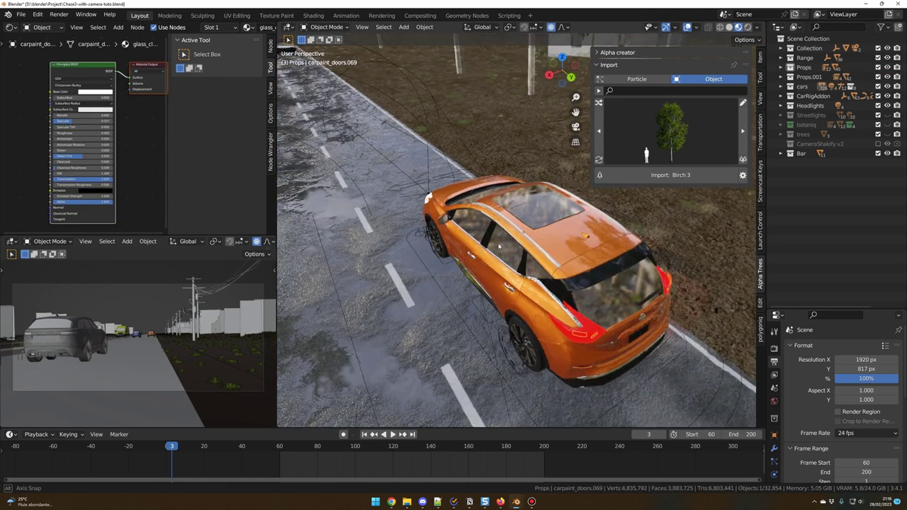
pyautogui.moveTo(499, 246); pyautogui.dragTo(488, 241, button='middle')
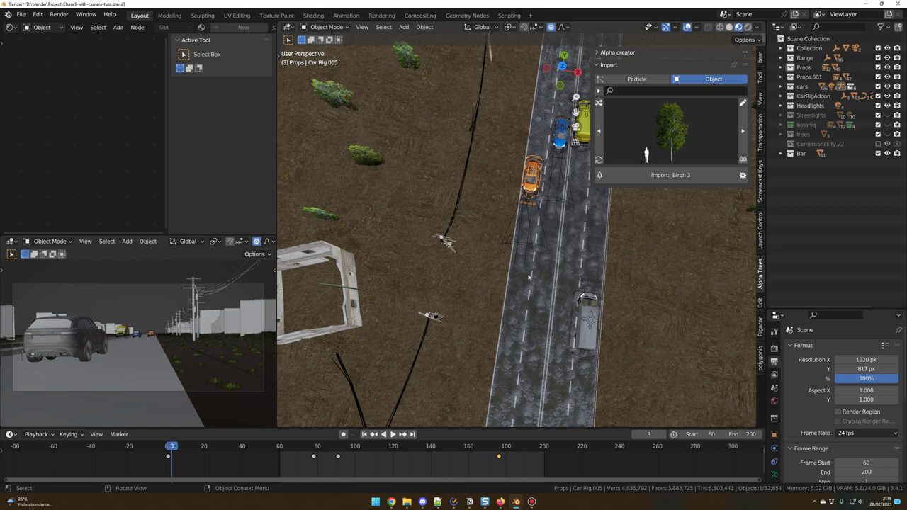
pyautogui.moveTo(528, 276); pyautogui.dragTo(565, 234, button='middle')
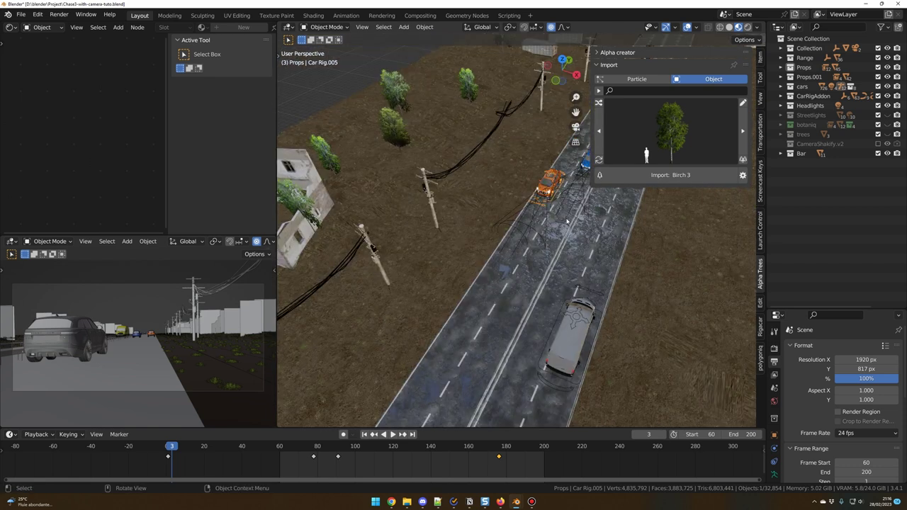
pyautogui.scroll(3, 555, 197)
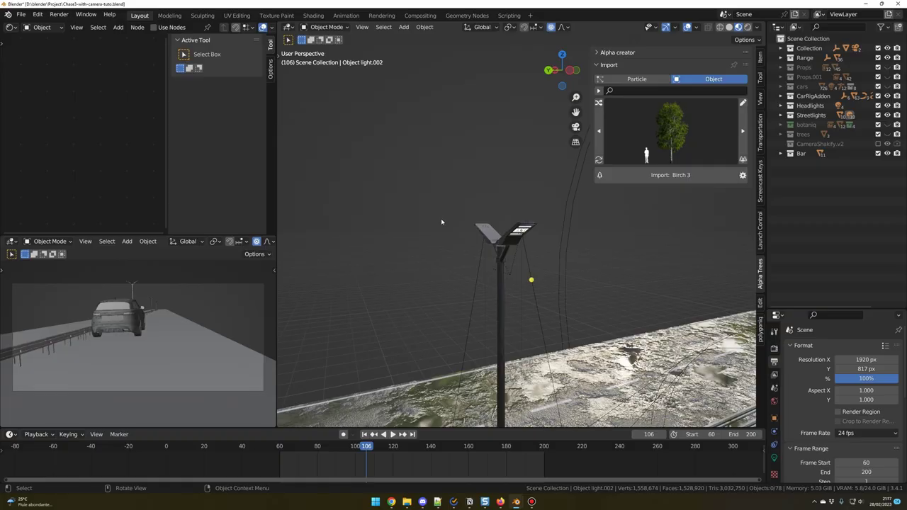
# Inspect the double-headed street lamp and show the light settings of one of its area lights.
pyautogui.moveTo(440, 222)
pyautogui.mouseDown(button='middle')
pyautogui.moveTo(417, 208)
pyautogui.moveTo(437, 226)
pyautogui.mouseUp(button='middle')
pyautogui.moveTo(434, 217); pyautogui.dragTo(571, 282)
pyautogui.moveTo(571, 283); pyautogui.dragTo(404, 242, button='middle')
pyautogui.click(443, 242)
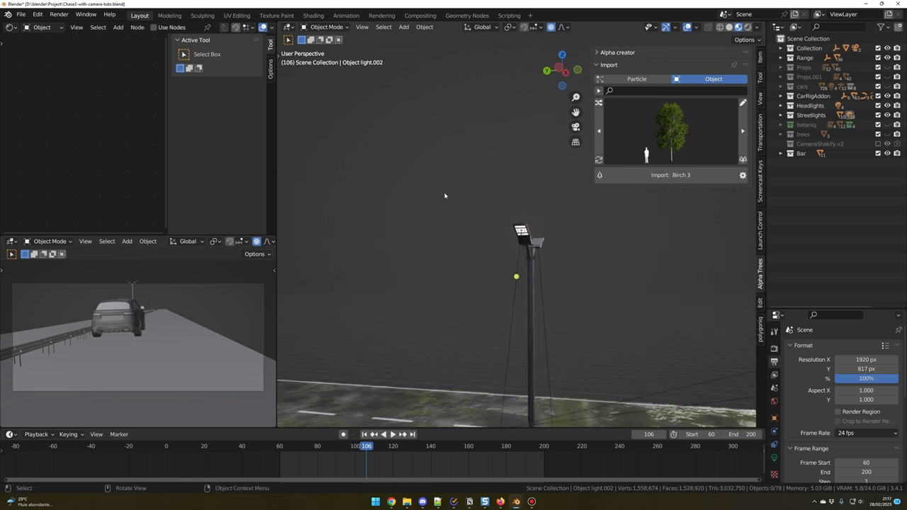
pyautogui.moveTo(445, 195); pyautogui.dragTo(580, 289)
pyautogui.click(583, 290)
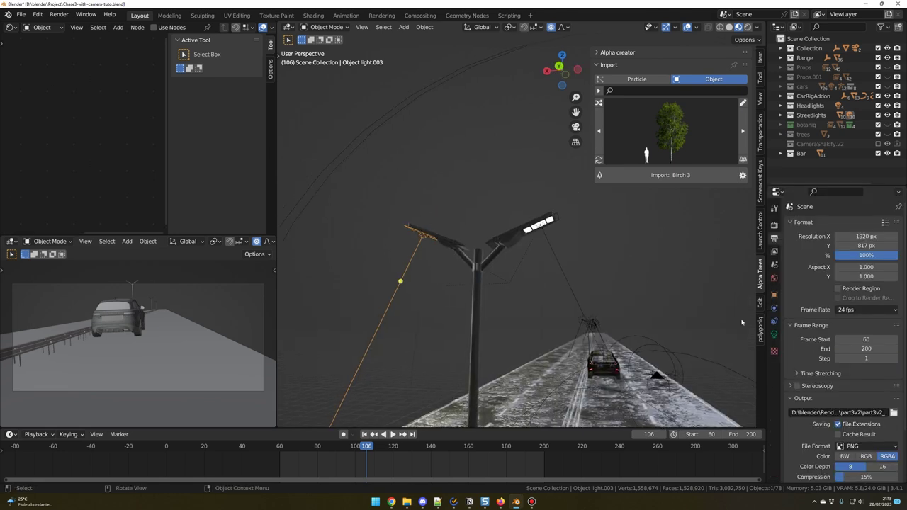
pyautogui.click(774, 335)
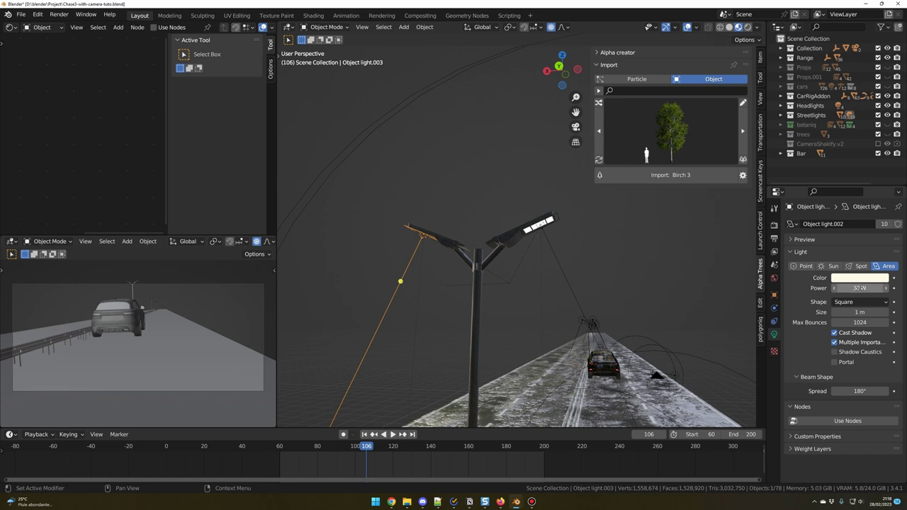
# Make linked duplicates of the street lamp together with its area lights.
pyautogui.moveTo(470, 203); pyautogui.dragTo(567, 207, button='middle')
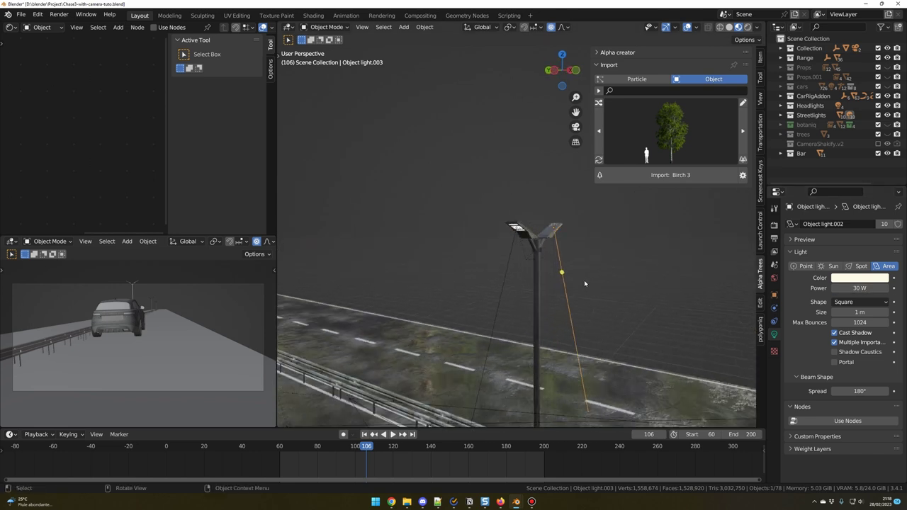
pyautogui.moveTo(470, 203); pyautogui.dragTo(587, 278)
pyautogui.press('n')
pyautogui.scroll(4, 558, 241)
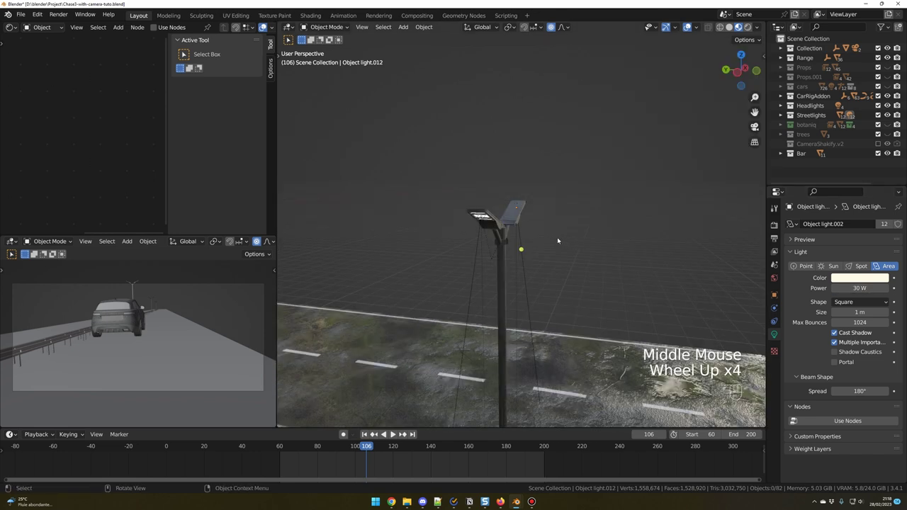
pyautogui.moveTo(412, 162); pyautogui.dragTo(598, 274)
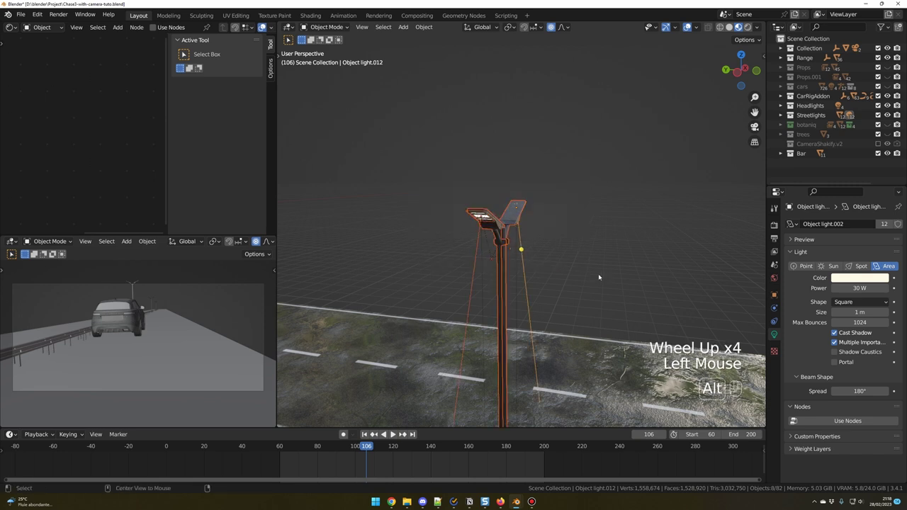
pyautogui.hotkey('alt', 'd')
pyautogui.click(598, 274)
pyautogui.moveTo(598, 274); pyautogui.dragTo(662, 265, button='middle')
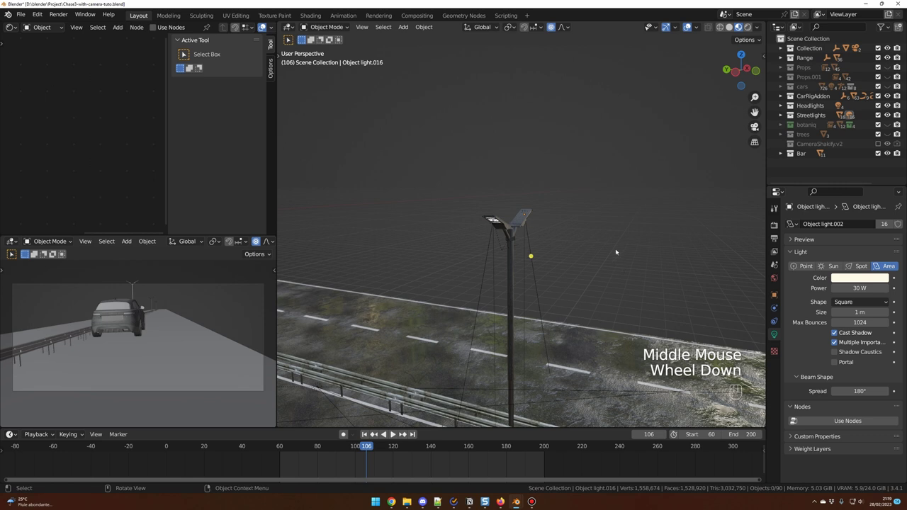
pyautogui.moveTo(627, 262); pyautogui.dragTo(629, 259, button='middle')
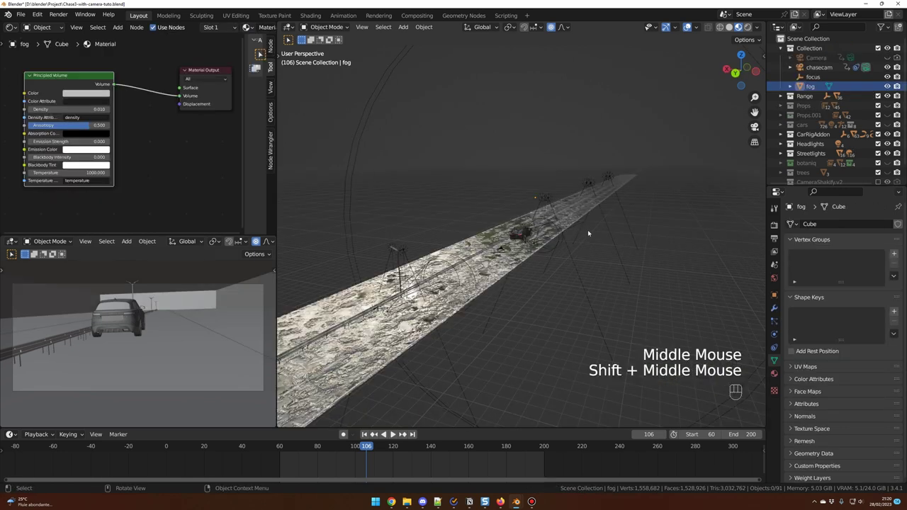
# Hide the existing fog object in the viewport.
pyautogui.moveTo(587, 230)
pyautogui.mouseDown(button='middle')
pyautogui.moveTo(559, 233)
pyautogui.moveTo(575, 228)
pyautogui.mouseUp(button='middle')
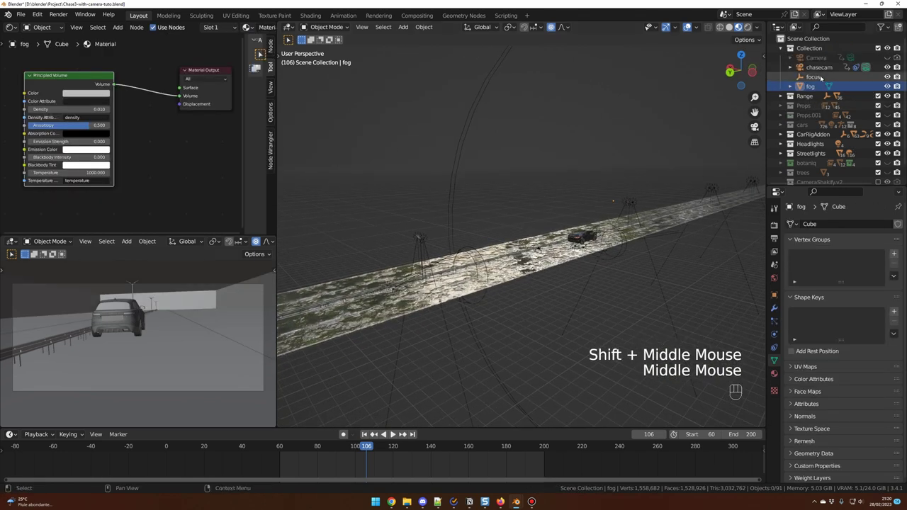
pyautogui.scroll(1, 526, 263)
pyautogui.click(886, 86)
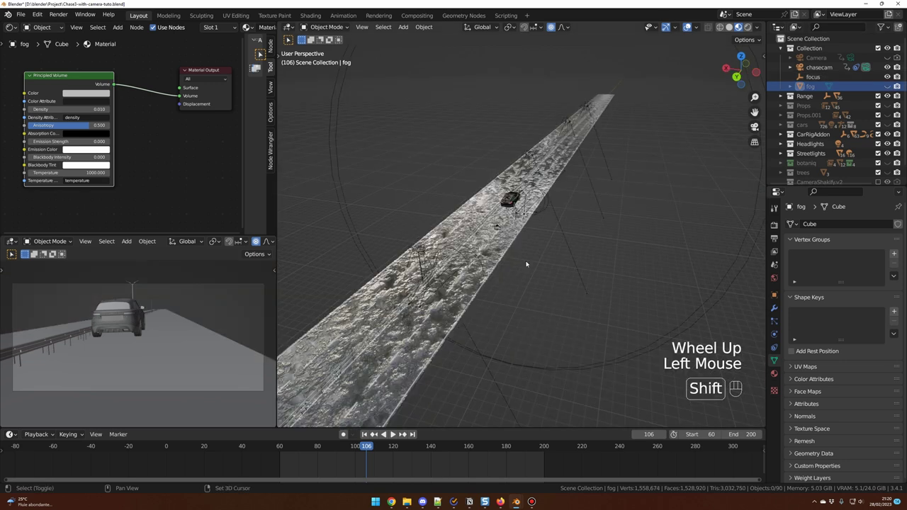
# Add a cube and scale it up into a long box enclosing a stretch of the road.
pyautogui.hotkey('shift', 'a')
pyautogui.moveTo(496, 262)
pyautogui.click(564, 271)
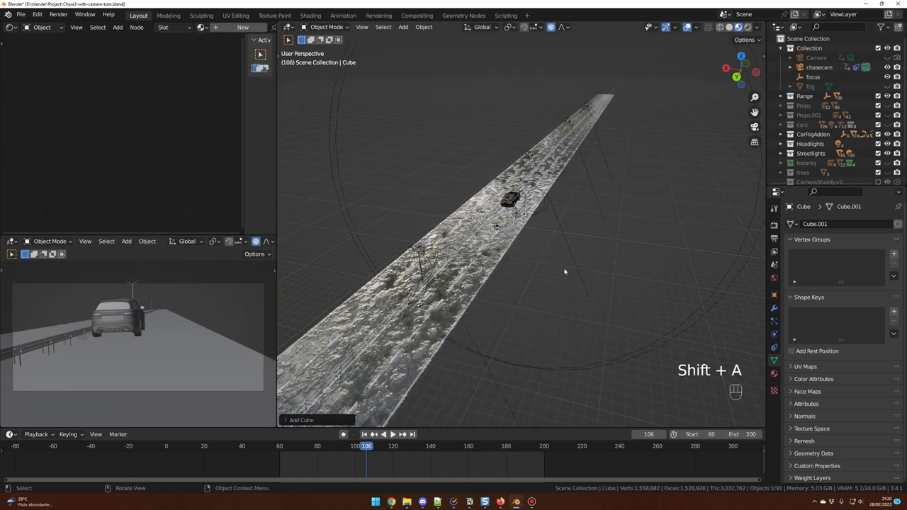
pyautogui.scroll(-3, 563, 269)
pyautogui.scroll(2, 563, 270)
pyautogui.scroll(-1, 562, 269)
pyautogui.moveTo(562, 269); pyautogui.dragTo(539, 284, button='middle')
pyautogui.press('s')
pyautogui.click(636, 269)
pyautogui.moveTo(637, 269); pyautogui.dragTo(653, 220, button='middle')
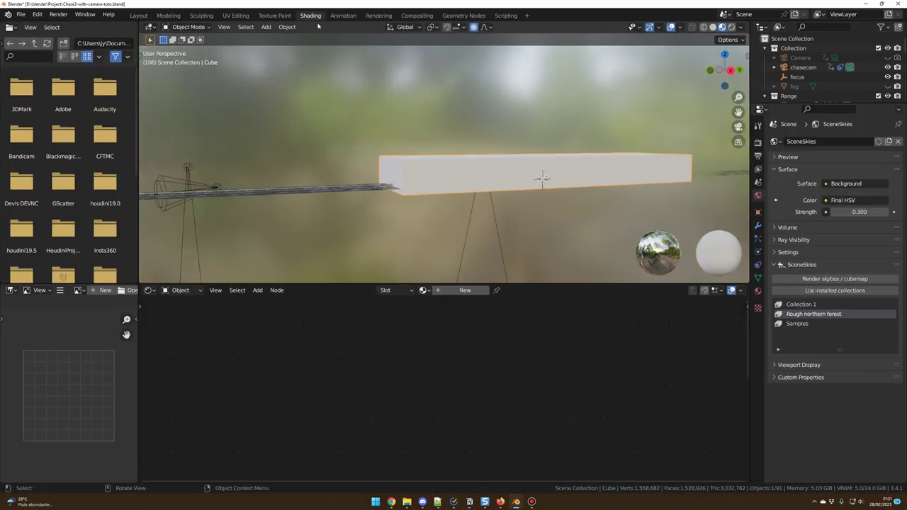
# Give the cube a new material and replace its Principled BSDF with a Principled Volume node.
pyautogui.click(465, 290)
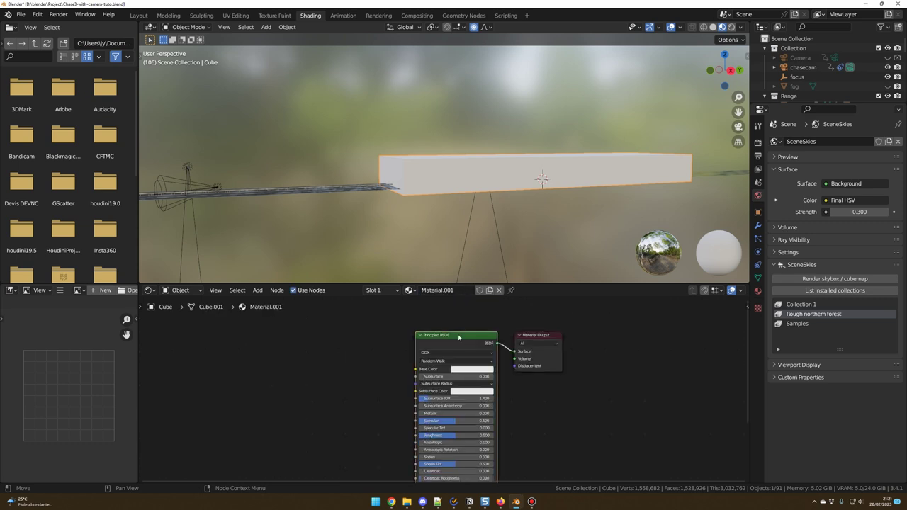
pyautogui.press('x')
pyautogui.hotkey('shift', 'a')
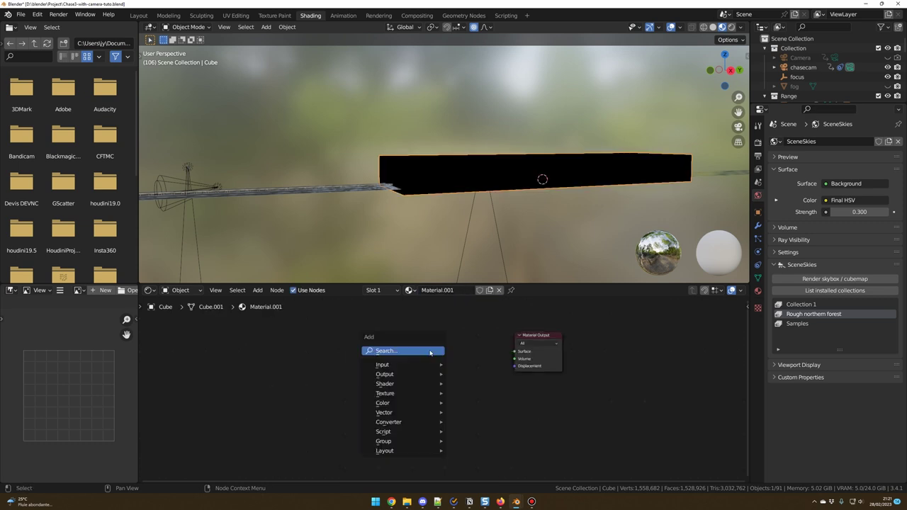
pyautogui.click(430, 350)
pyautogui.write('vol')
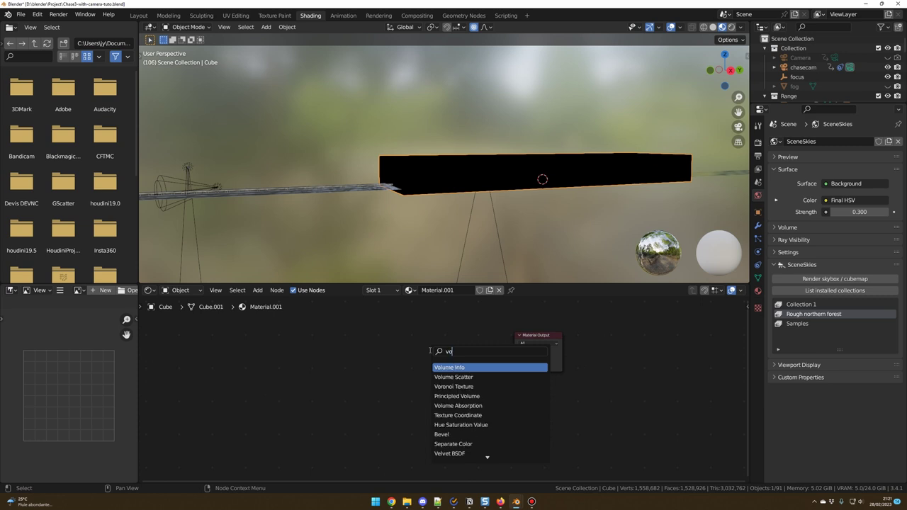
pyautogui.press('Down')
pyautogui.press('Down')
pyautogui.press('Return')
pyautogui.click(371, 353)
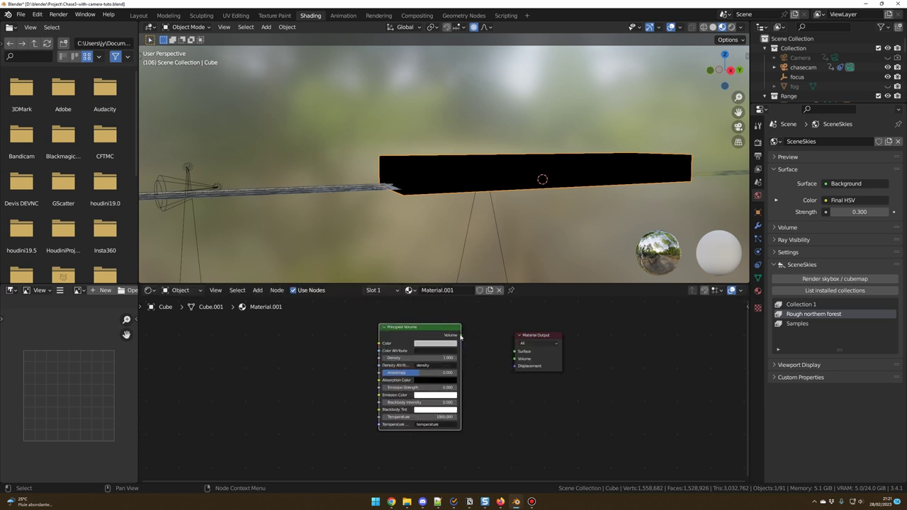
# Connect the Principled Volume to the Material Output's Volume socket and set its density to 0.01.
pyautogui.moveTo(461, 334); pyautogui.dragTo(514, 358)
pyautogui.click(405, 358)
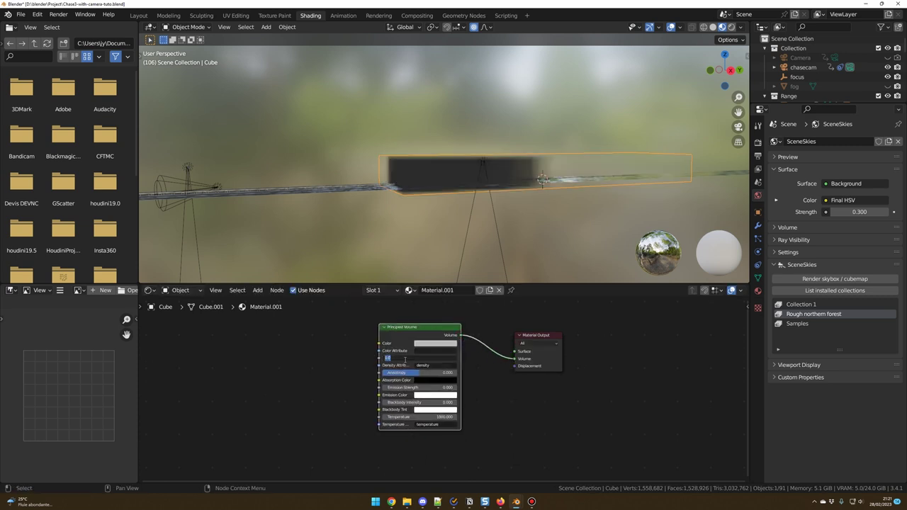
pyautogui.write('0.01')
pyautogui.press('Return')
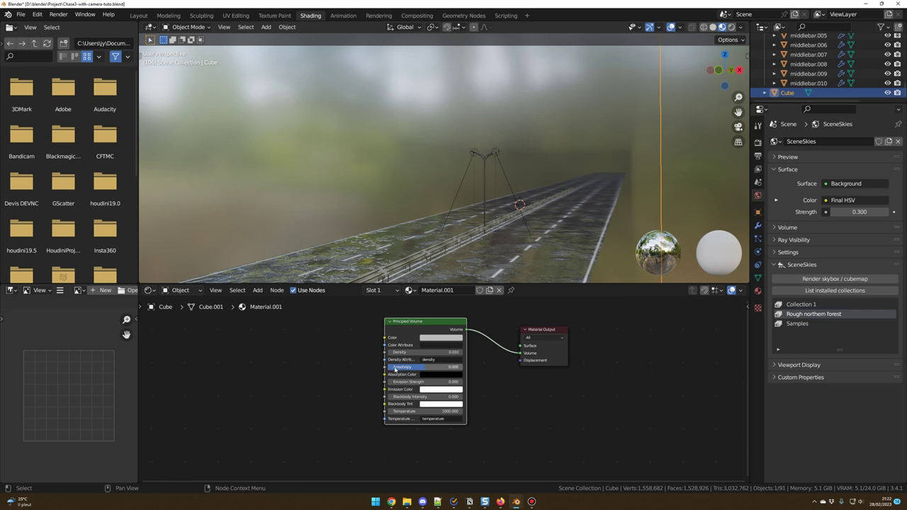
pyautogui.click(419, 367)
pyautogui.write('0.000004')
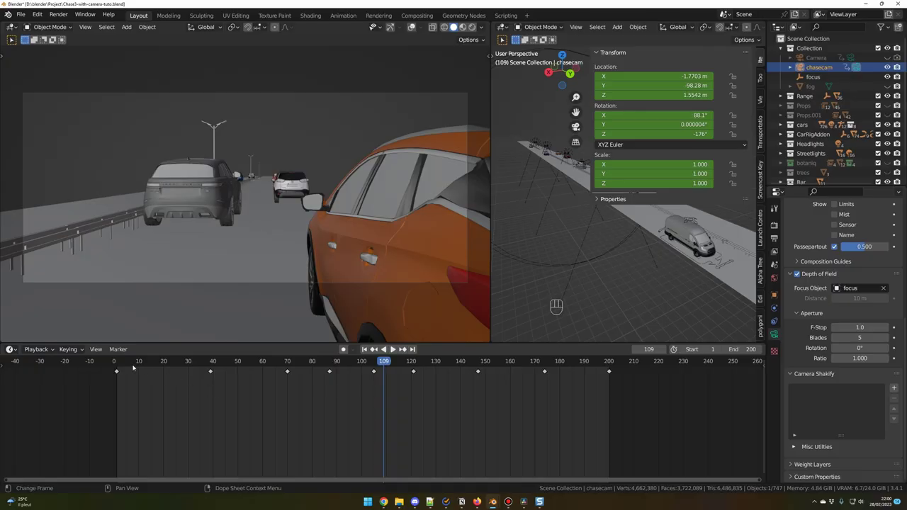
# Select all of the chasecam's keyframes and sample them in the Graph Editor.
pyautogui.click(245, 429)
pyautogui.click(245, 429)
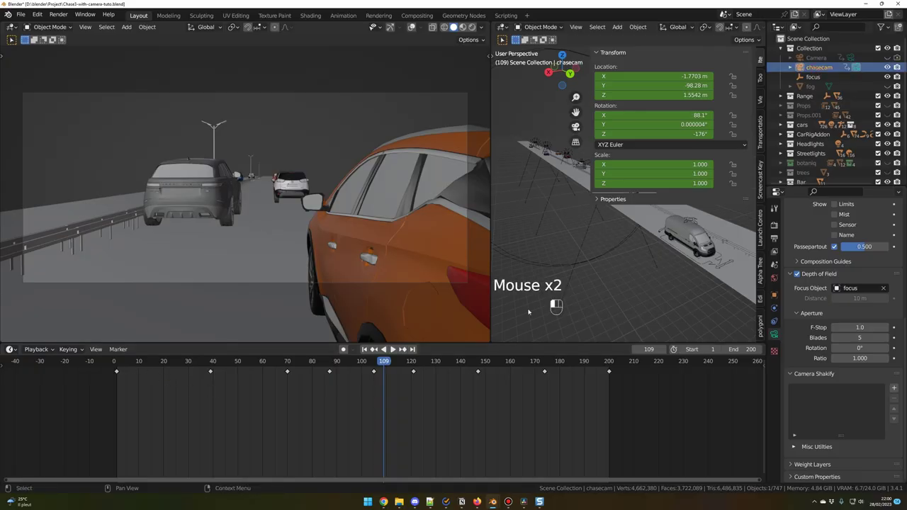
pyautogui.click(245, 428)
pyautogui.press('a')
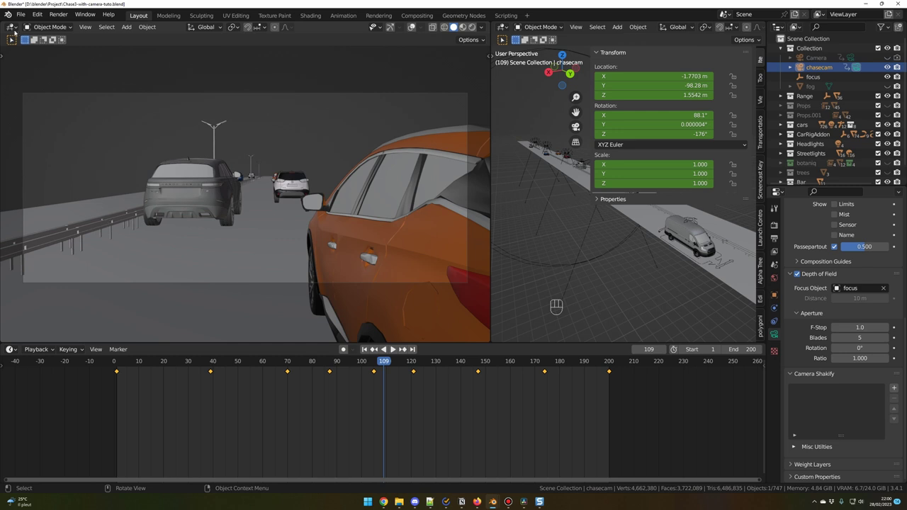
pyautogui.click(11, 27)
pyautogui.click(141, 74)
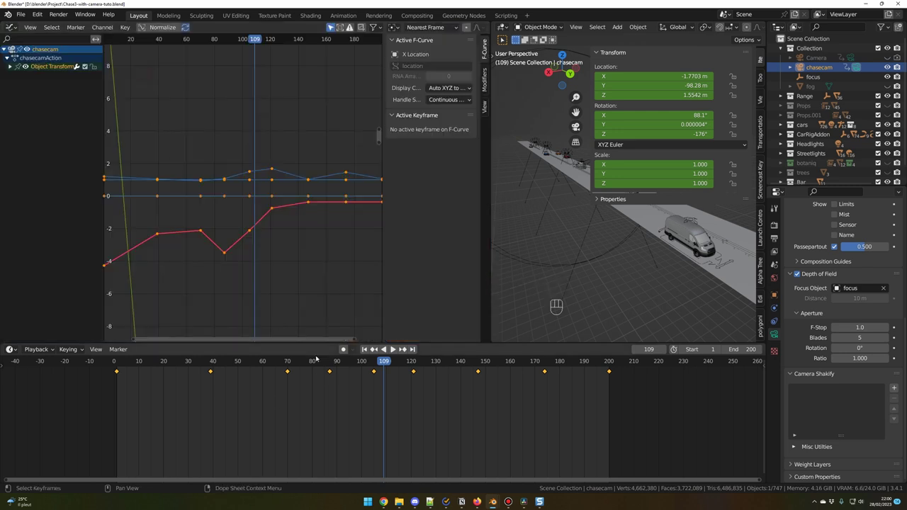
pyautogui.click(124, 27)
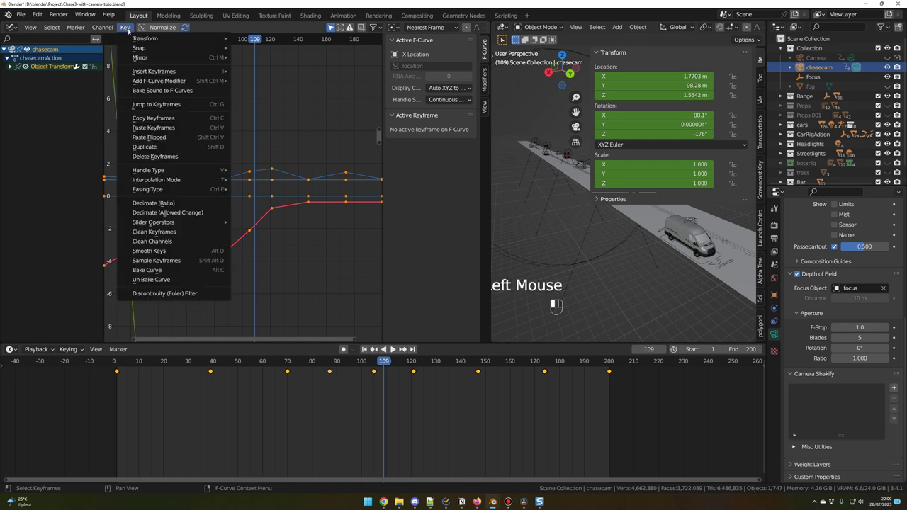
pyautogui.click(170, 261)
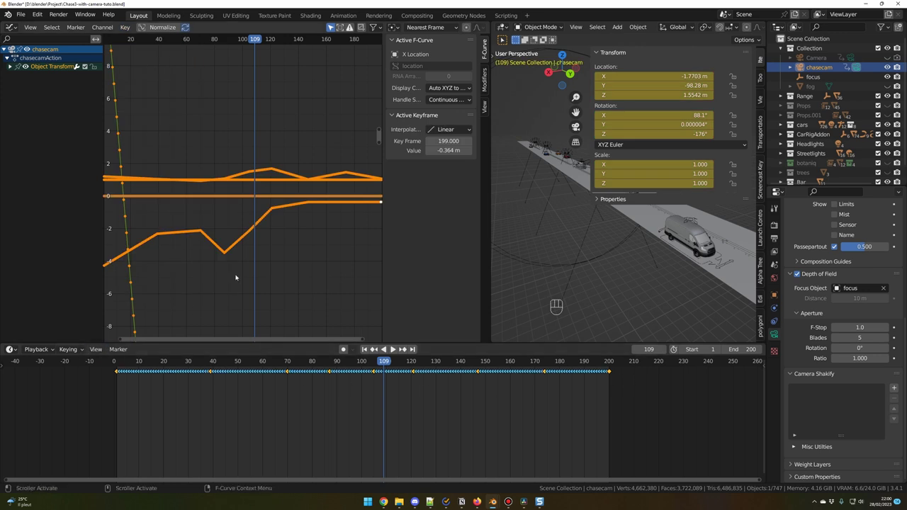
# Smooth the chasecam's sampled keyframes repeatedly until its motion curves have no sharp corners.
pyautogui.hotkey('alt', 'o')
pyautogui.hotkey('alt', 'o')
pyautogui.hotkey('alt', 'o')
pyautogui.hotkey('alt', 'o')
pyautogui.hotkey('alt', 'o')
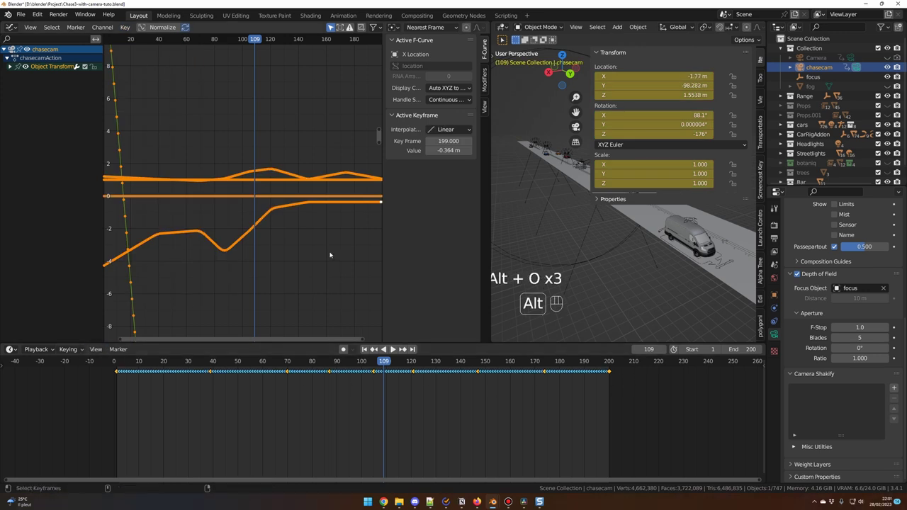
pyautogui.hotkey('alt', 'o')
pyautogui.hotkey('alt', 'o')
pyautogui.hotkey('alt', 'o')
pyautogui.hotkey('alt', 'o')
pyautogui.hotkey('alt', 'o')
pyautogui.hotkey('alt', 'o')
pyautogui.hotkey('alt', 'o')
pyautogui.hotkey('alt', 'o')
pyautogui.hotkey('alt', 'o')
pyautogui.hotkey('alt', 'o')
pyautogui.hotkey('alt', 'o')
pyautogui.hotkey('alt', 'o')
pyautogui.hotkey('alt', 'o')
pyautogui.hotkey('alt', 'o')
pyautogui.hotkey('alt', 'o')
pyautogui.hotkey('alt', 'o')
pyautogui.hotkey('alt', 'o')
pyautogui.hotkey('alt', 'o')
pyautogui.hotkey('alt', 'o')
pyautogui.hotkey('alt', 'o')
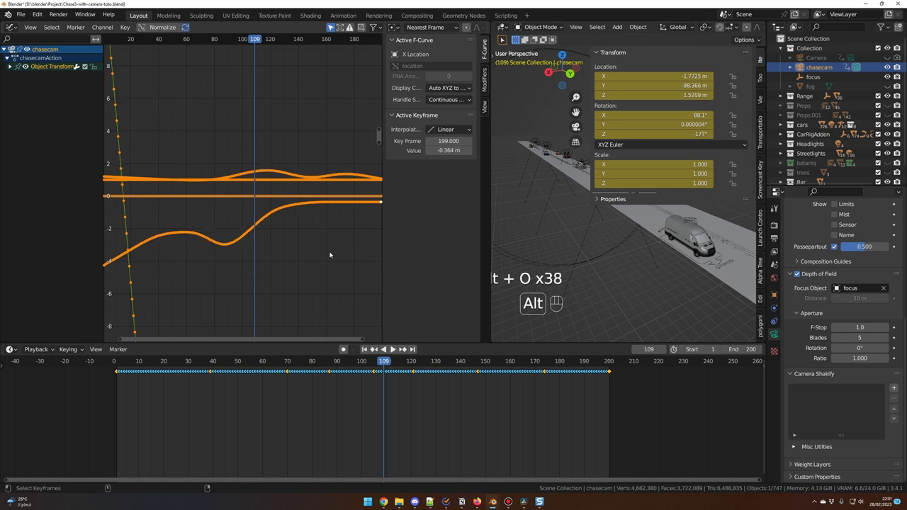
pyautogui.hotkey('alt', 'o')
pyautogui.hotkey('alt', 'o')
pyautogui.hotkey('alt', 'o')
pyautogui.hotkey('alt', 'o')
pyautogui.hotkey('alt', 'o')
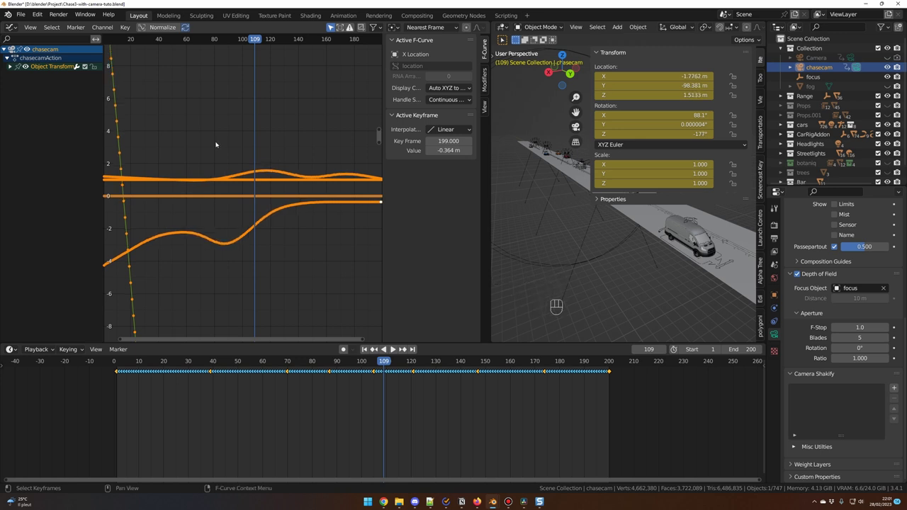
# Switch the Graph Editor area back to the 3D Viewport and play the smoothed camera animation.
pyautogui.click(11, 27)
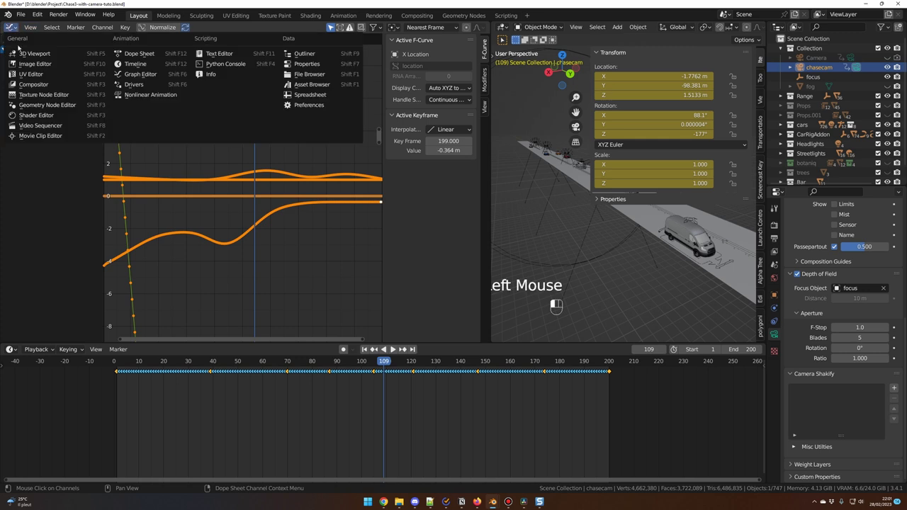
pyautogui.click(36, 56)
pyautogui.hotkey('ctrl', 'space')
pyautogui.press('space')
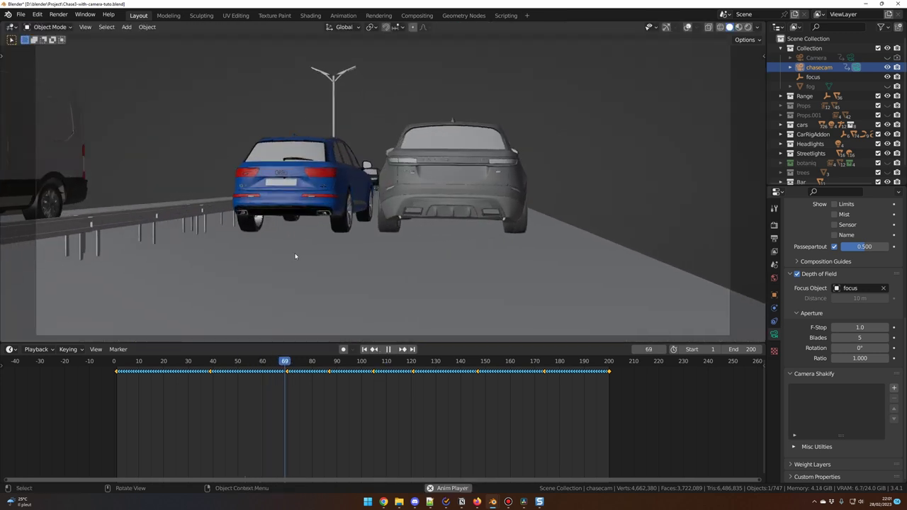
pyautogui.press('space')
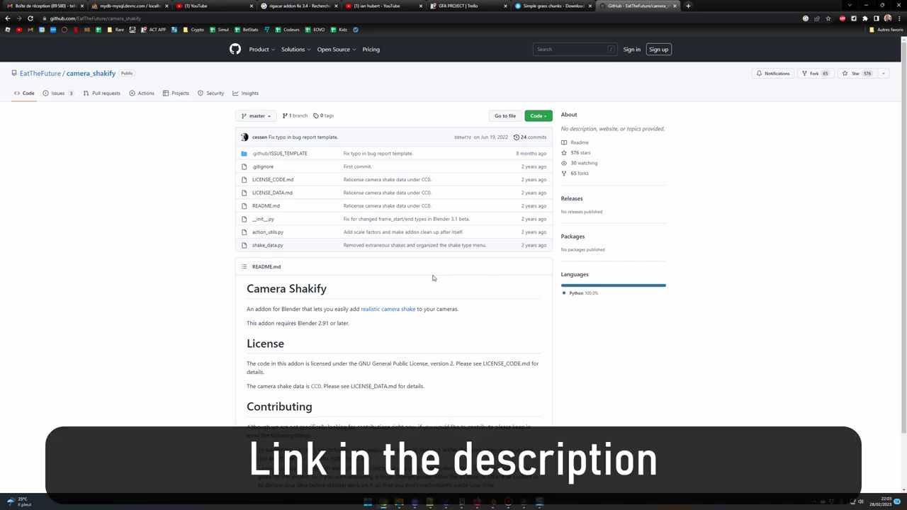
# Return to Blender, install the add-on "camera_shakify-master fix.zip" from the Plugins folder, and search the add-ons for "cam".
pyautogui.hotkey('alt', 'Tab')
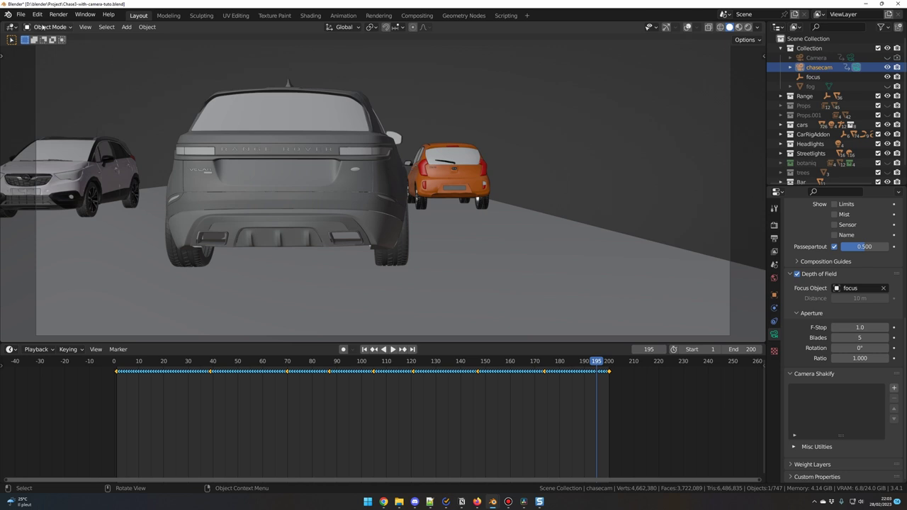
pyautogui.click(37, 14)
pyautogui.click(99, 150)
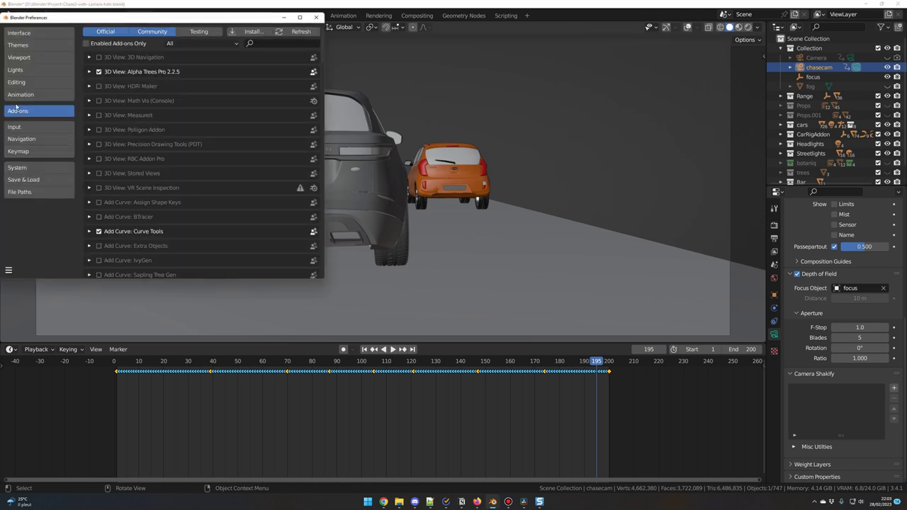
pyautogui.click(252, 31)
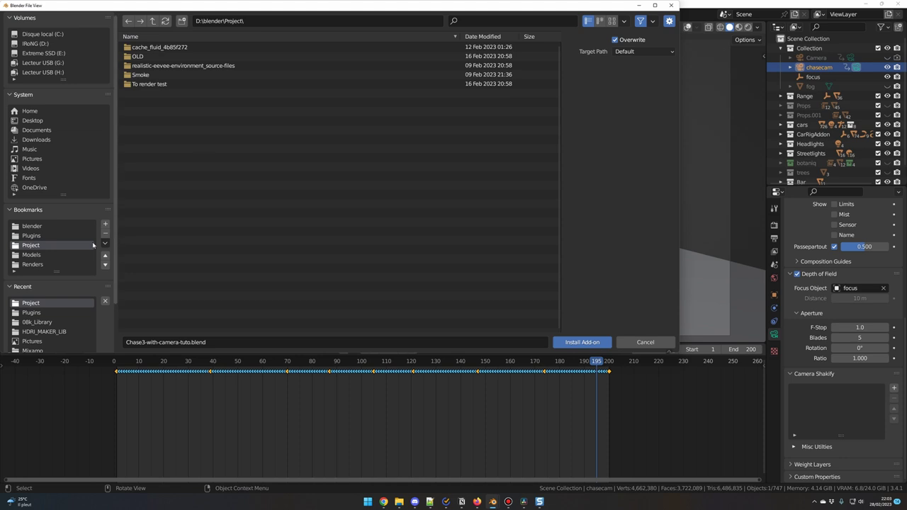
pyautogui.click(31, 235)
pyautogui.scroll(-5, 146, 238)
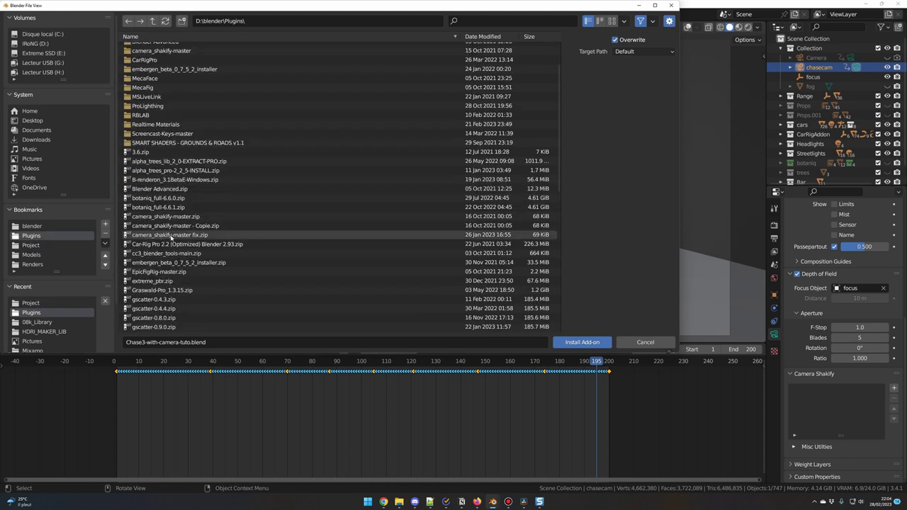
pyautogui.click(183, 238)
pyautogui.click(581, 342)
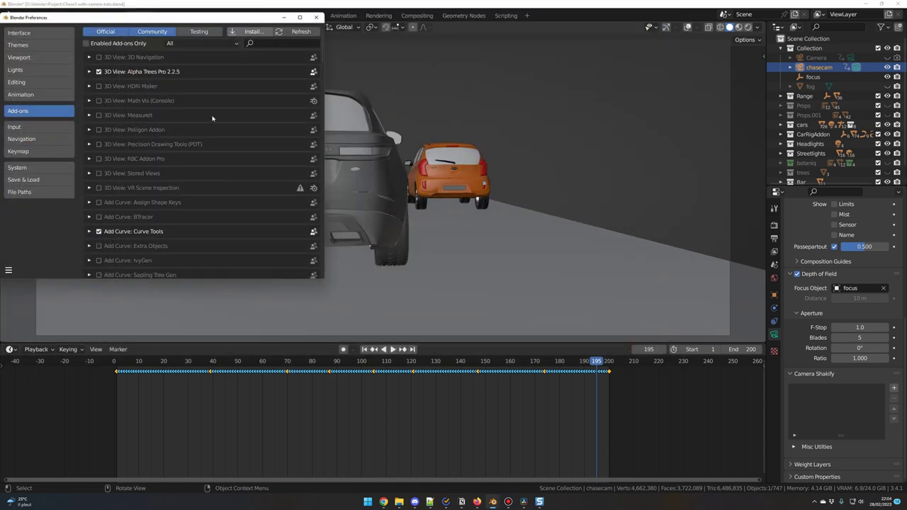
pyautogui.click(275, 44)
pyautogui.write('cam')
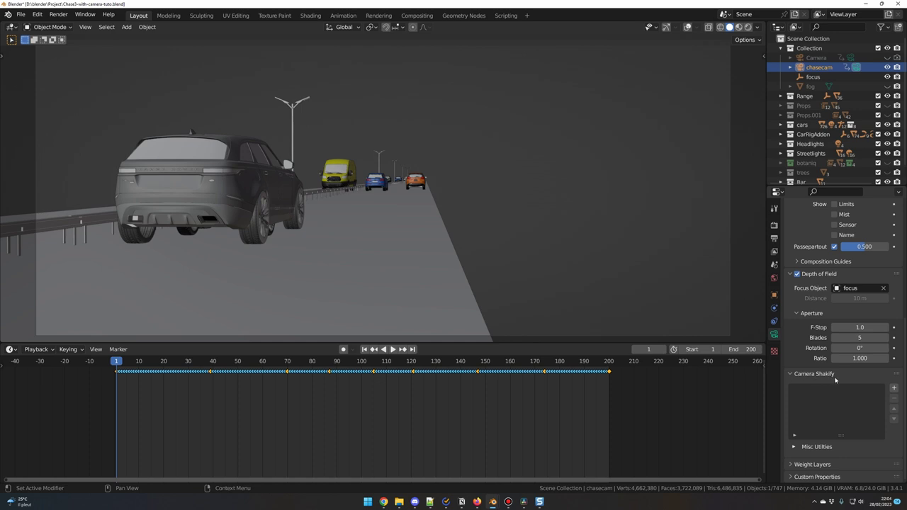
# Add an Investigation shake to the chasecam with Camera Shakify and play the animation to preview it.
pyautogui.click(893, 389)
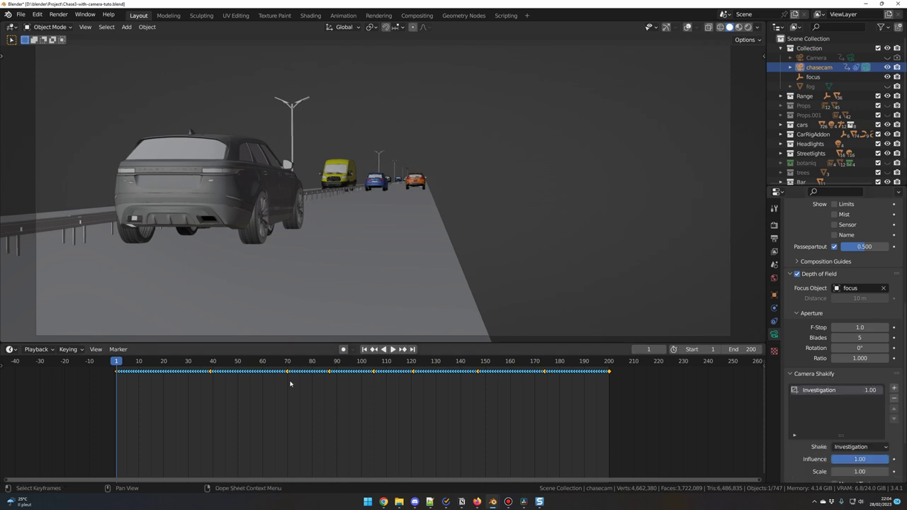
pyautogui.press('space')
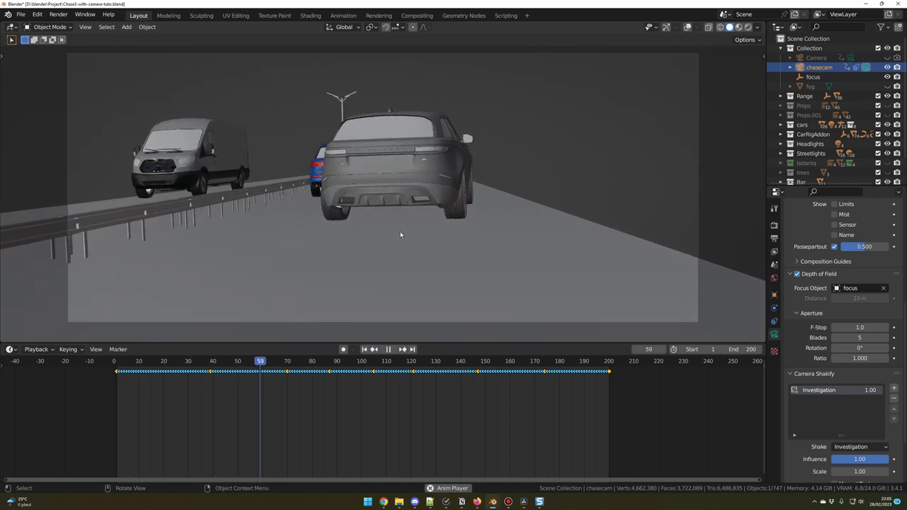
pyautogui.press('space')
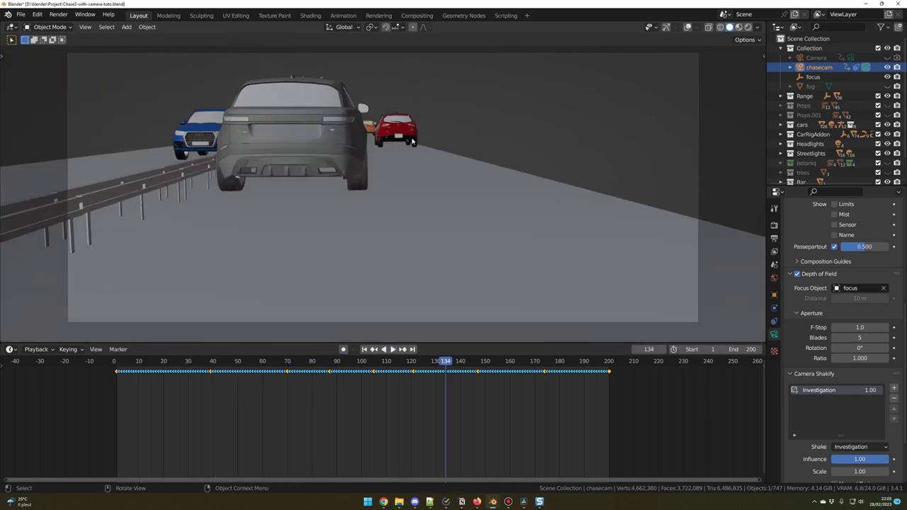
# Add a second camera shake of type The Wedding to the chasecam and preview it from the first frame.
pyautogui.click(894, 389)
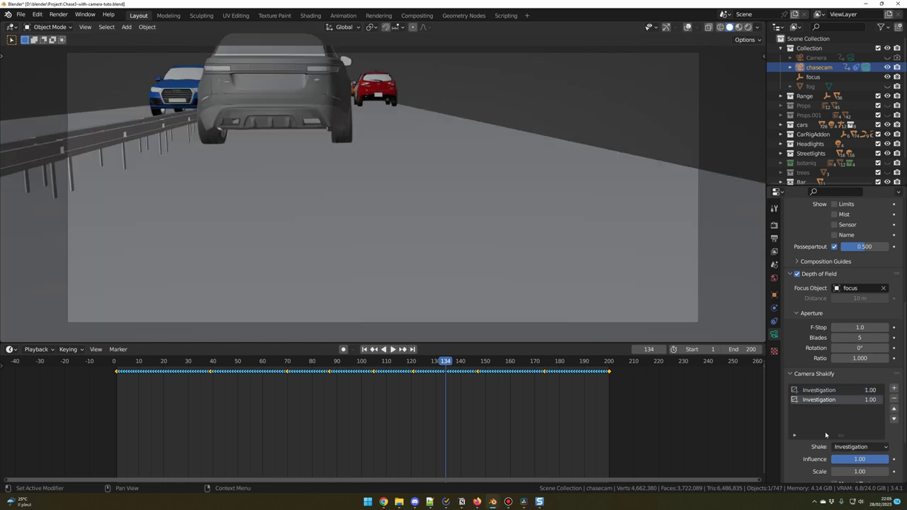
pyautogui.click(859, 449)
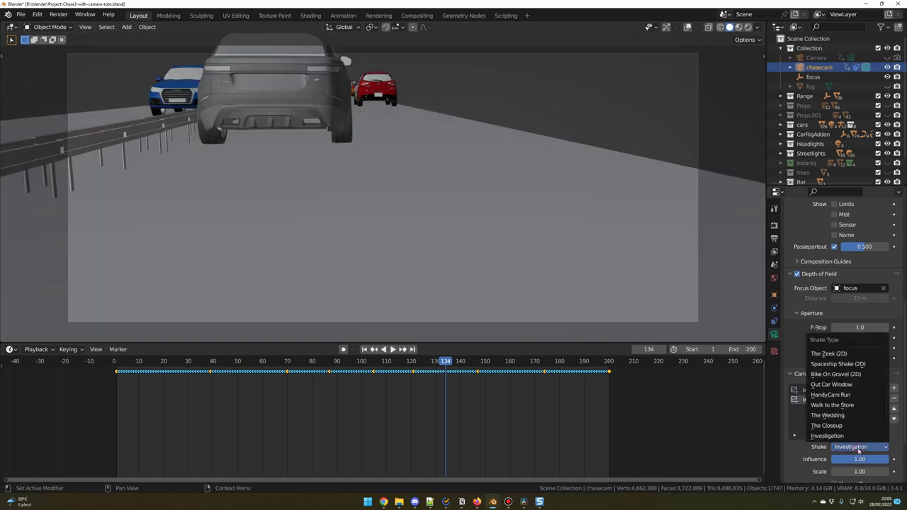
pyautogui.click(838, 416)
pyautogui.hotkey('shift', 'Left')
pyautogui.press('space')
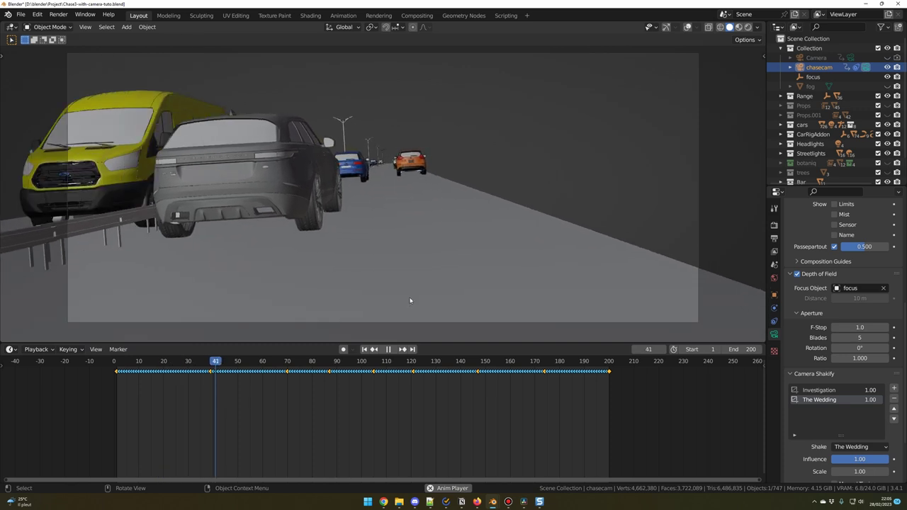
pyautogui.press('space')
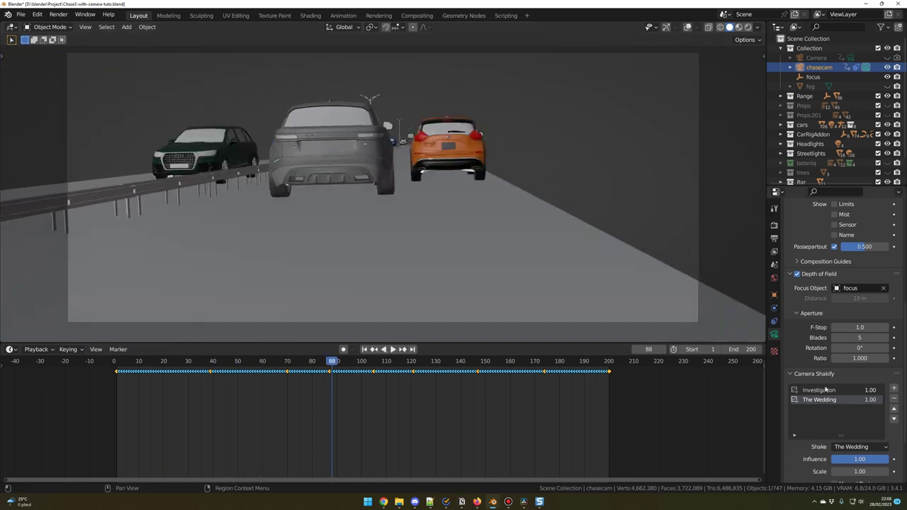
# Add a third camera shake of type HandyCam Run with an influence of 0.3 and preview the animation.
pyautogui.click(893, 388)
pyautogui.click(859, 446)
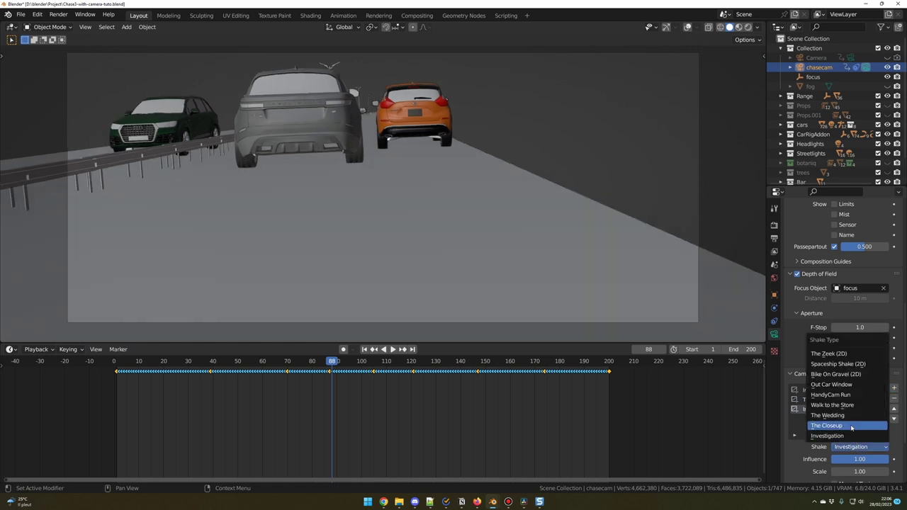
pyautogui.click(843, 395)
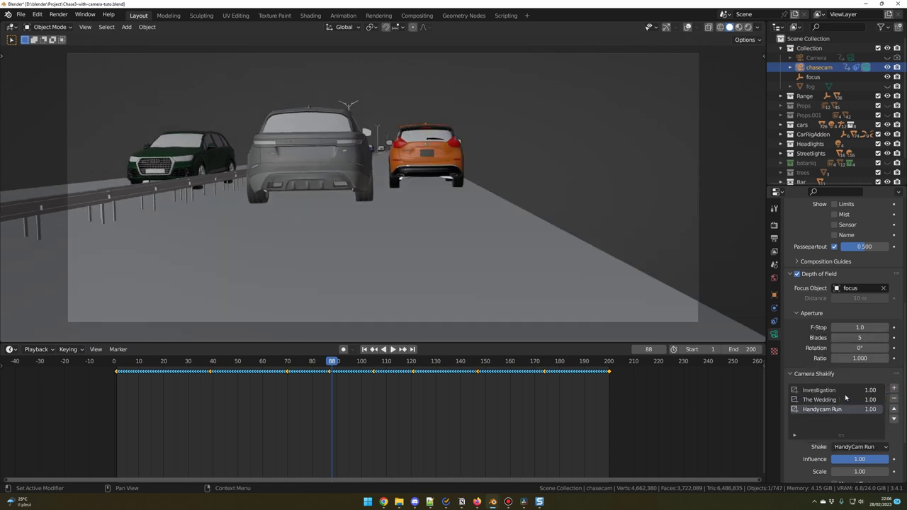
pyautogui.click(853, 459)
pyautogui.write('0.')
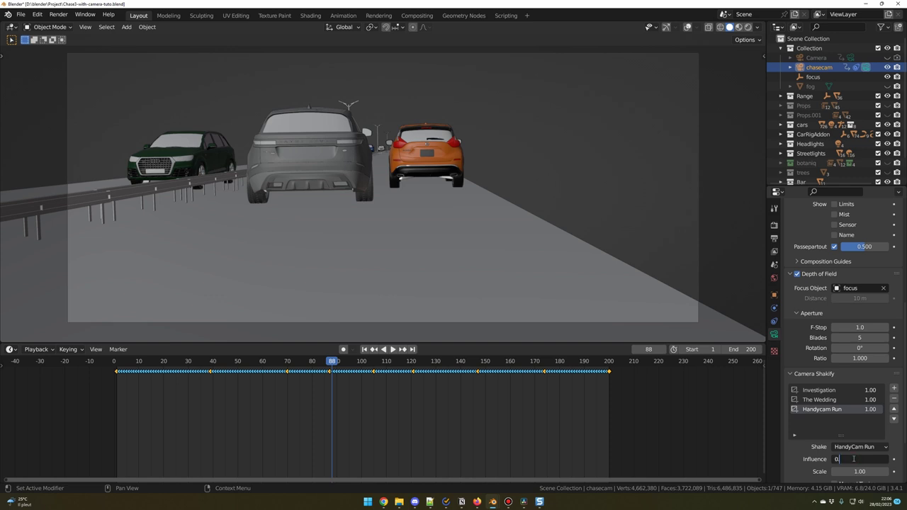
pyautogui.write('3')
pyautogui.press('Return')
pyautogui.press('space')
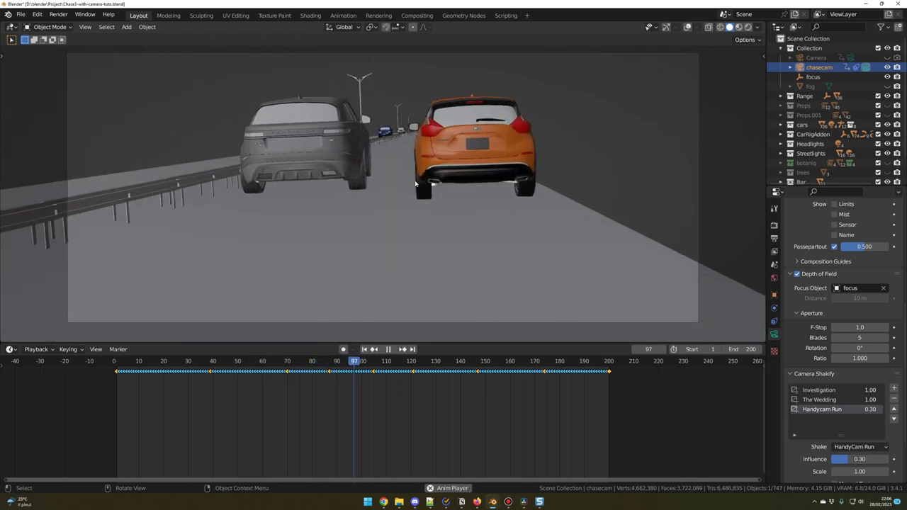
pyautogui.press('space')
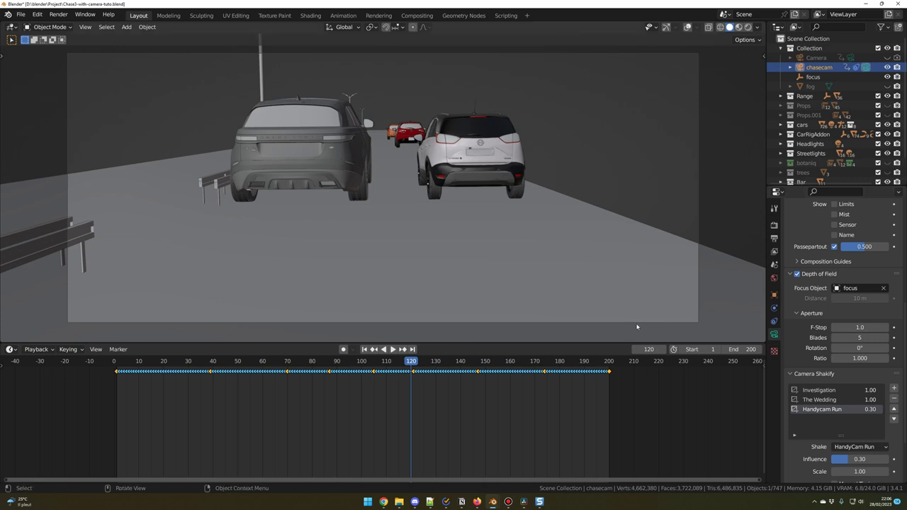
# Review the Cycles sampling, denoising and motion blur settings, and the output resolution, frame range and file format.
pyautogui.click(774, 225)
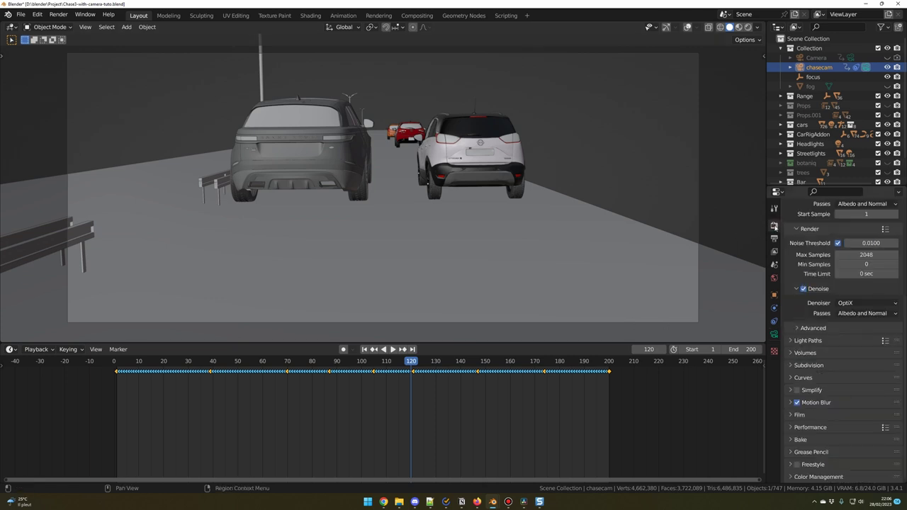
pyautogui.scroll(5, 808, 241)
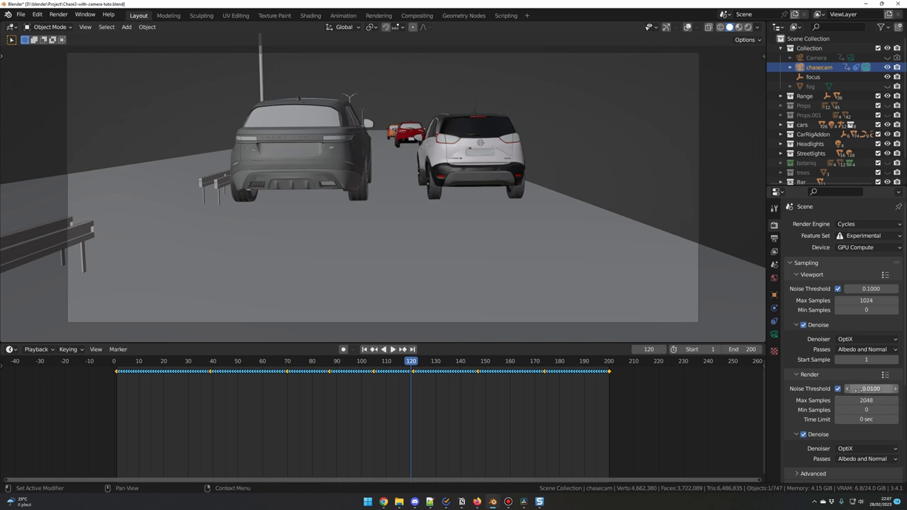
pyautogui.scroll(-5, 834, 345)
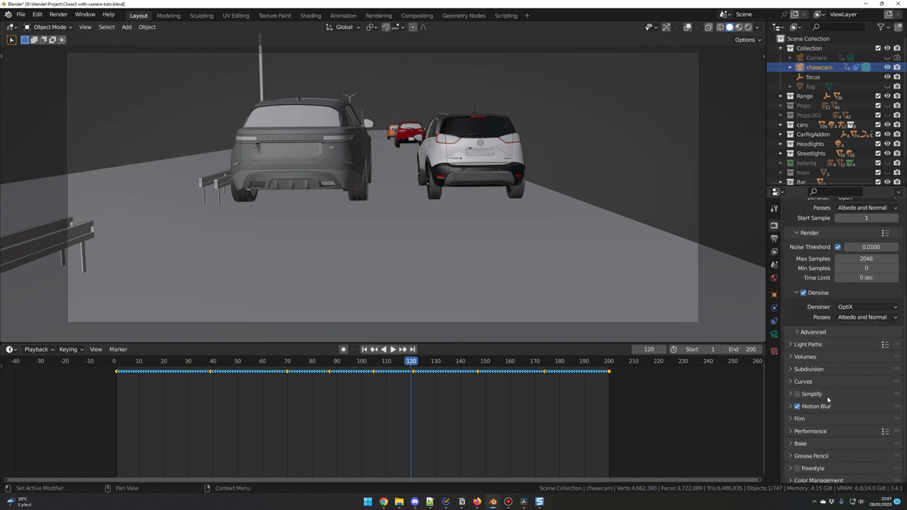
pyautogui.hotkey('ctrl', 'Tab')
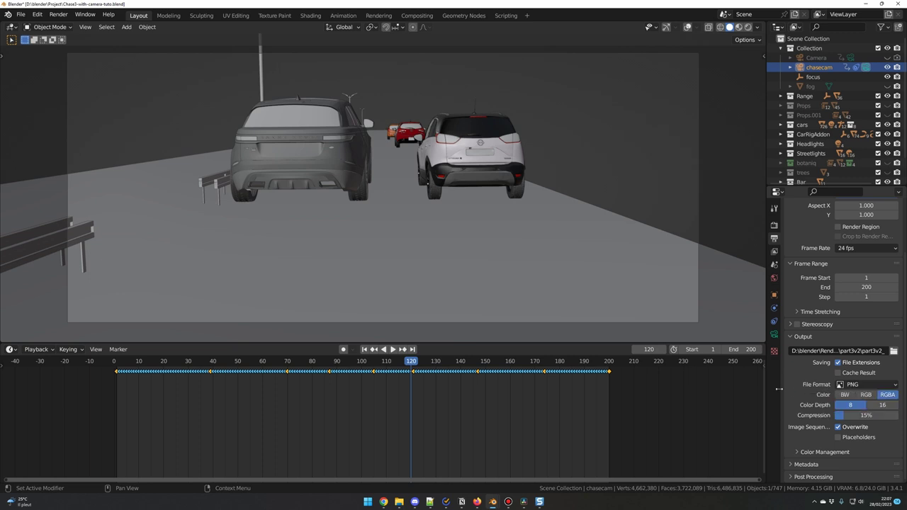
pyautogui.scroll(2, 819, 375)
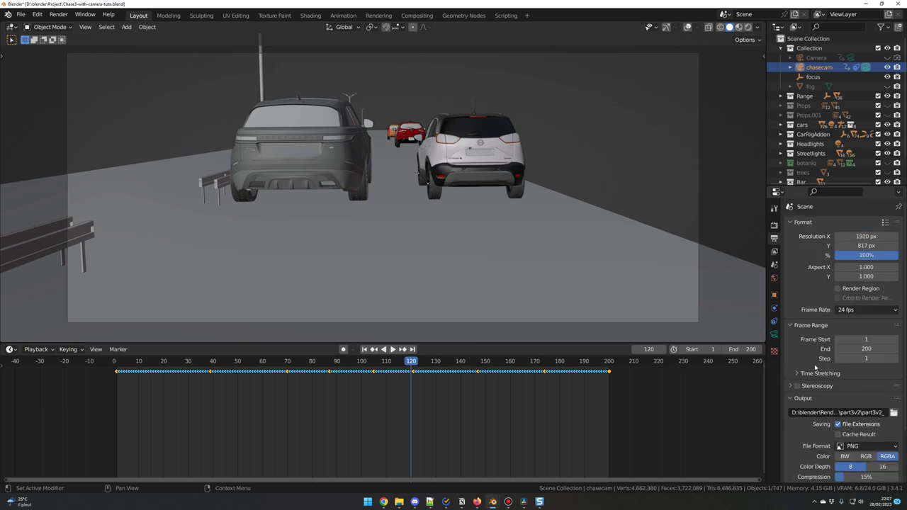